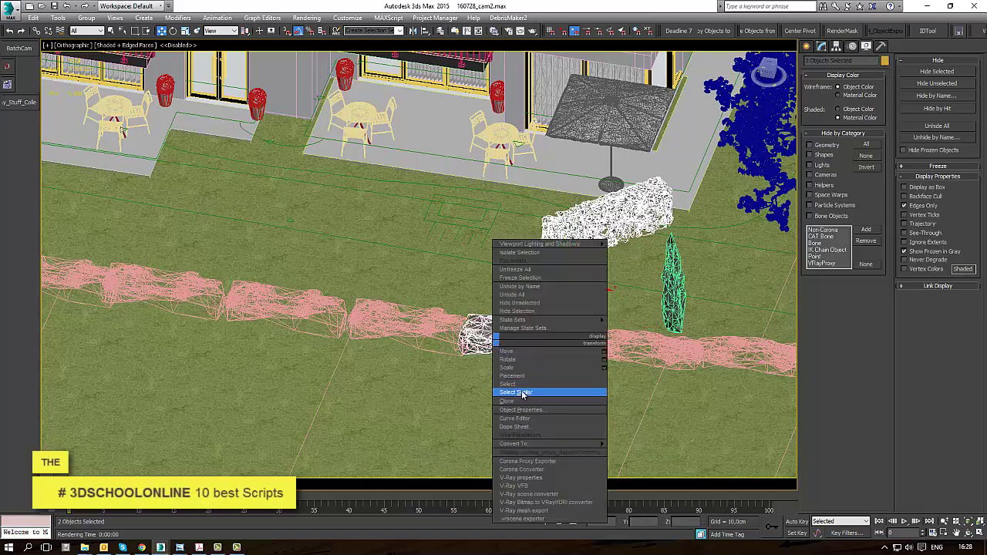
- Select all similar hedges and isolate them in the viewport
{"action": "left_click", "coordinate": [523, 393]}
{"action": "key", "text": "alt+q"}
{"action": "middle_click_drag", "start_coordinate": [326, 232], "coordinate": [347, 240], "text": "alt"}
- Run the Soulburn objectReplacer with Replacer Type SelectionSet and the Jamove set chosen
{"action": "left_click", "coordinate": [959, 31]}
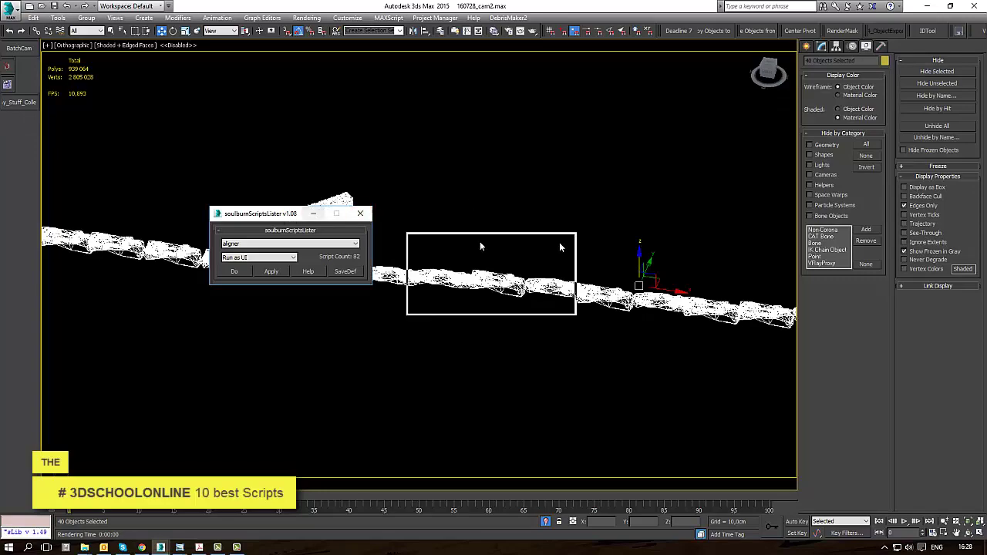
{"action": "left_click", "coordinate": [551, 31]}
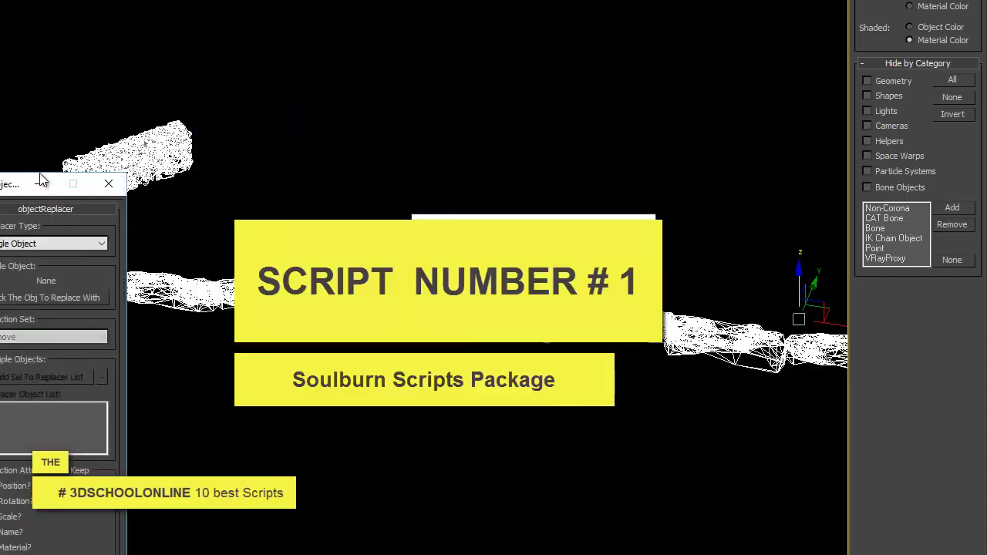
{"action": "left_click_drag", "start_coordinate": [39, 173], "coordinate": [437, 44]}
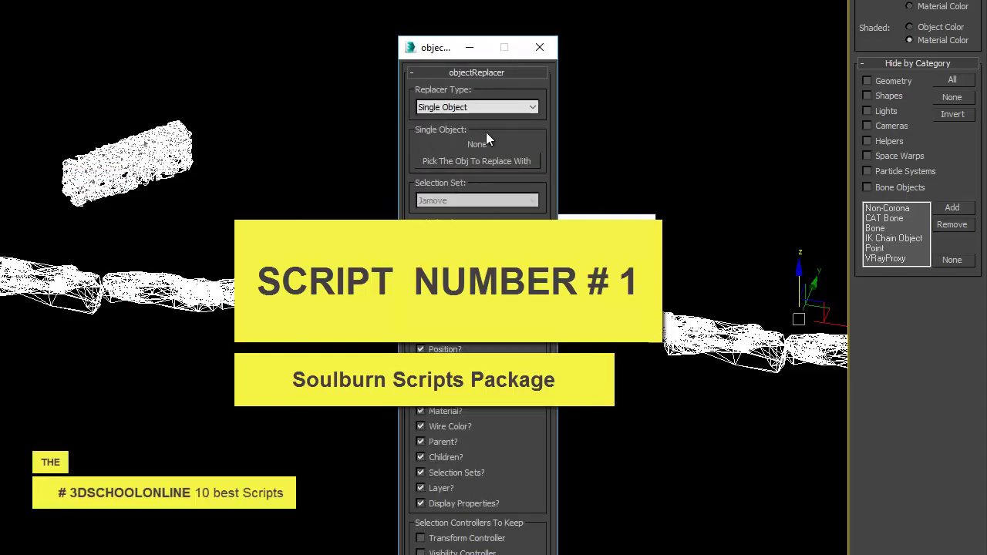
{"action": "left_click", "coordinate": [472, 106]}
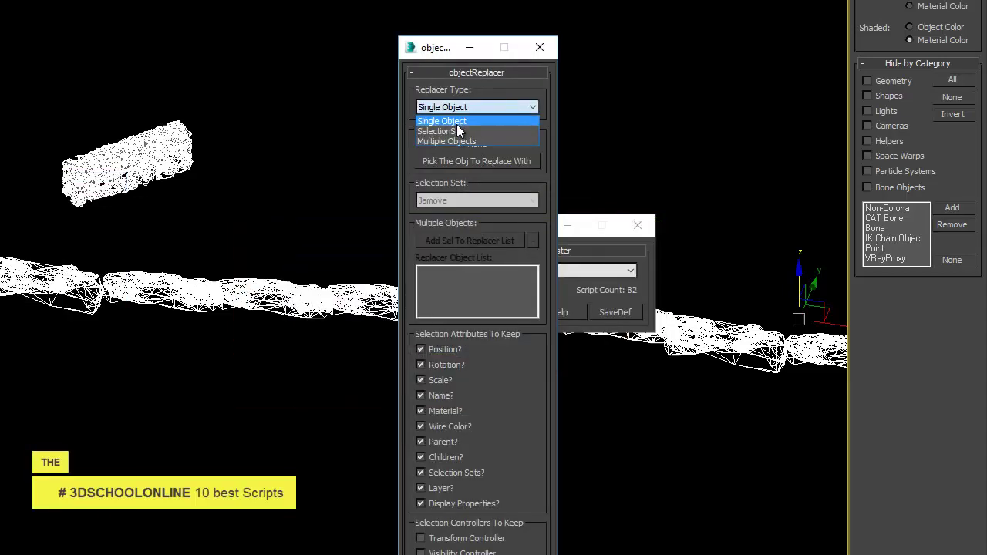
{"action": "left_click", "coordinate": [459, 128]}
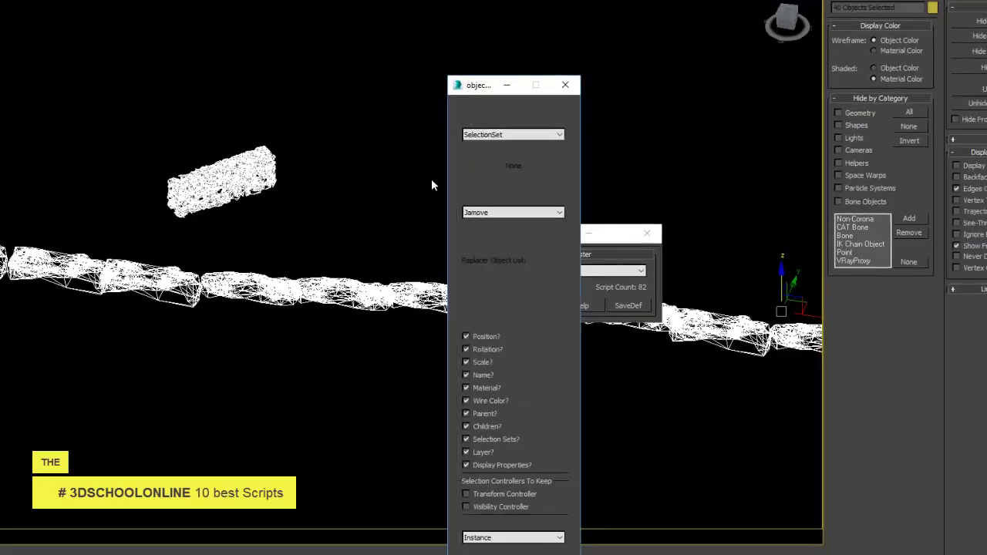
{"action": "left_click_drag", "start_coordinate": [399, 224], "coordinate": [259, 119]}
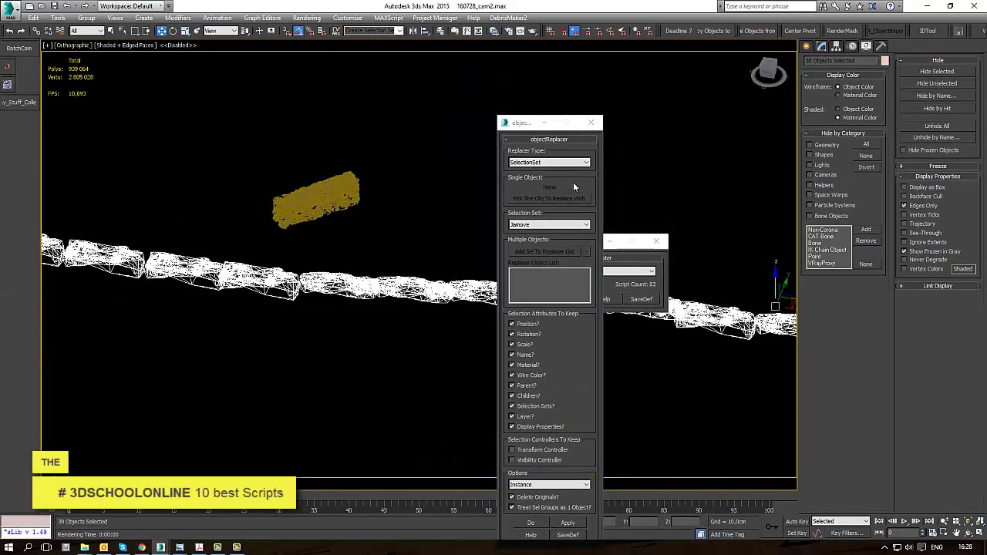
{"action": "left_click", "coordinate": [537, 224]}
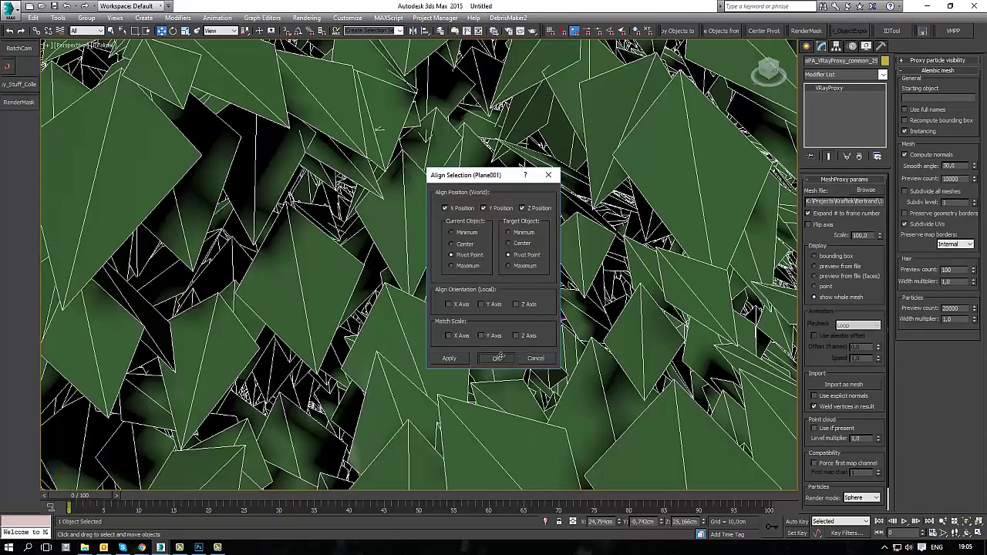
- In Top view, move the VRayProxy tree over the wavy noise plane
{"action": "scroll", "coordinate": [609, 340], "scroll_direction": "down", "scroll_amount": 10}
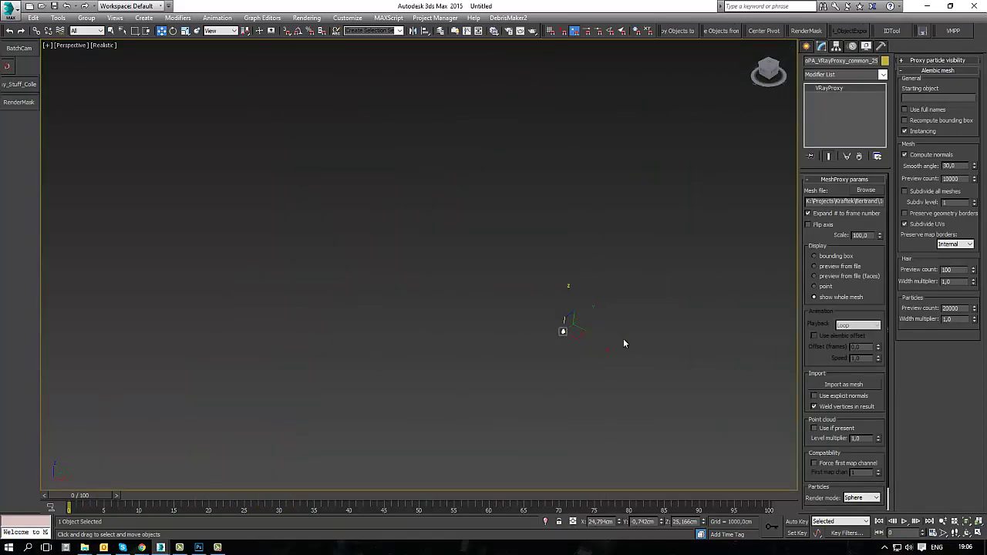
{"action": "key", "text": "t"}
{"action": "scroll", "coordinate": [497, 339], "scroll_direction": "down", "scroll_amount": 3}
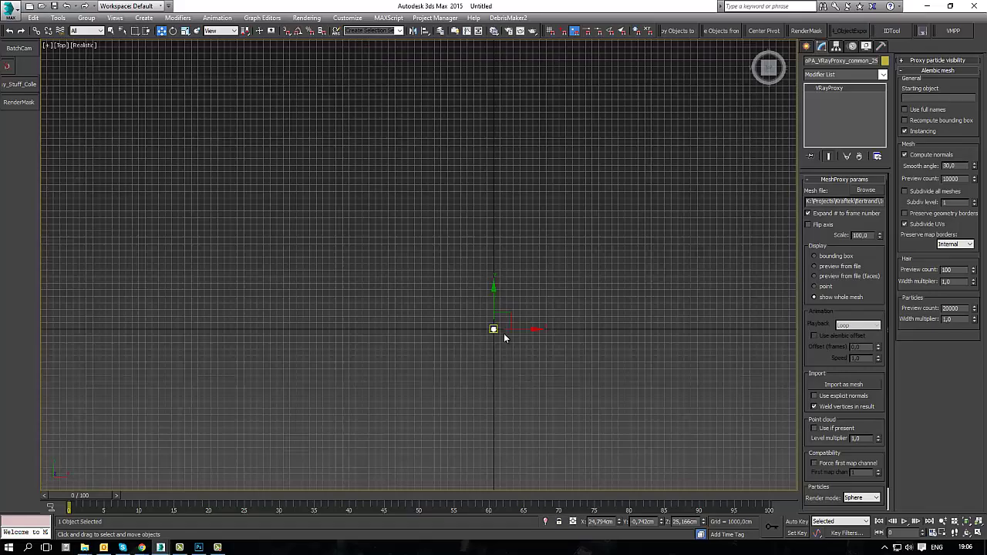
{"action": "middle_click_drag", "start_coordinate": [502, 335], "coordinate": [487, 347]}
{"action": "scroll", "coordinate": [421, 290], "scroll_direction": "down", "scroll_amount": 5}
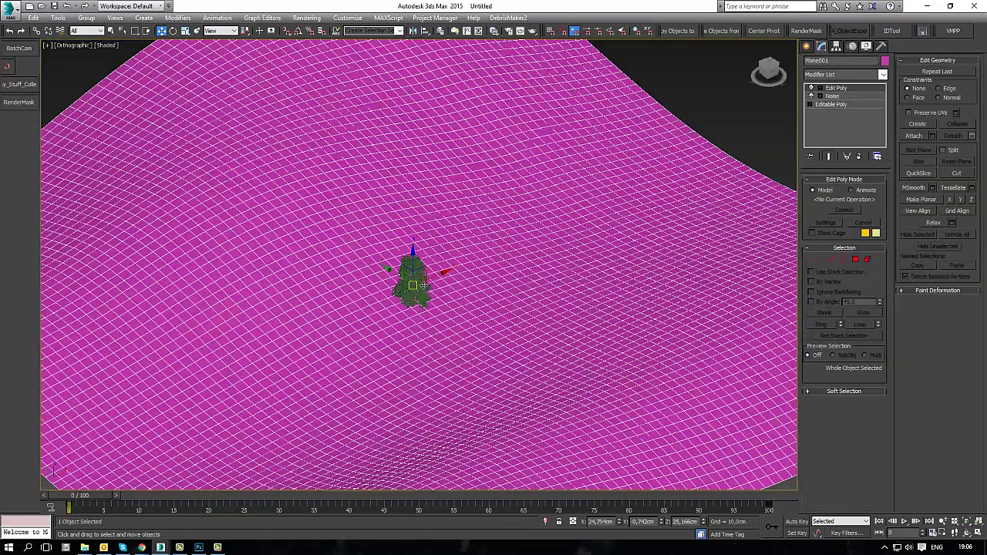
{"action": "scroll", "coordinate": [421, 290], "scroll_direction": "down", "scroll_amount": 3}
{"action": "mouse_move", "coordinate": [421, 290]}
{"action": "middle_mouse_down", "text": "alt"}
{"action": "mouse_move", "coordinate": [526, 230]}
{"action": "mouse_move", "coordinate": [394, 292]}
{"action": "middle_mouse_up", "text": "alt"}
{"action": "scroll", "coordinate": [526, 230], "scroll_direction": "up", "scroll_amount": 2}
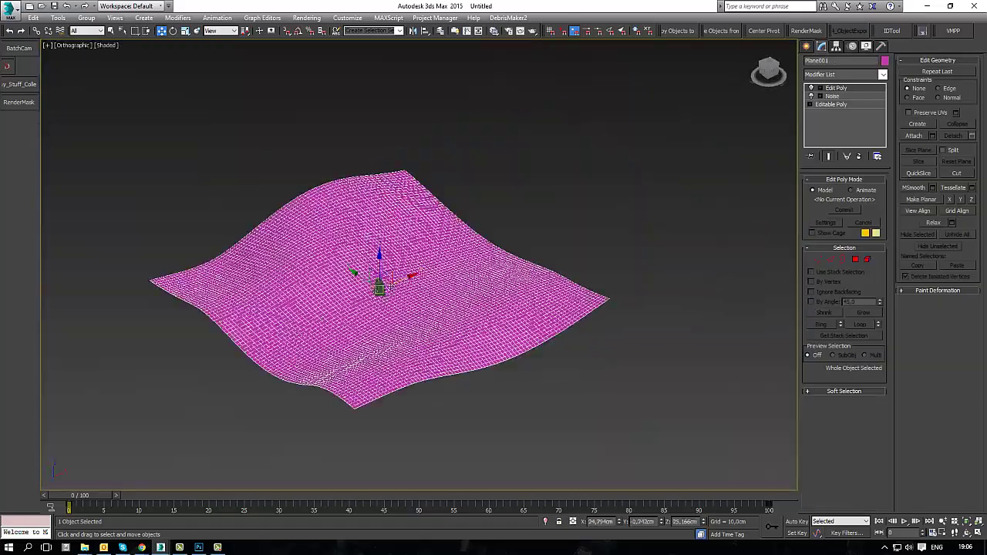
{"action": "left_click", "coordinate": [394, 291]}
{"action": "left_click_drag", "start_coordinate": [394, 292], "coordinate": [537, 236]}
- Set the tree proxy's display to bounding box
{"action": "scroll", "coordinate": [537, 236], "scroll_direction": "up", "scroll_amount": 3}
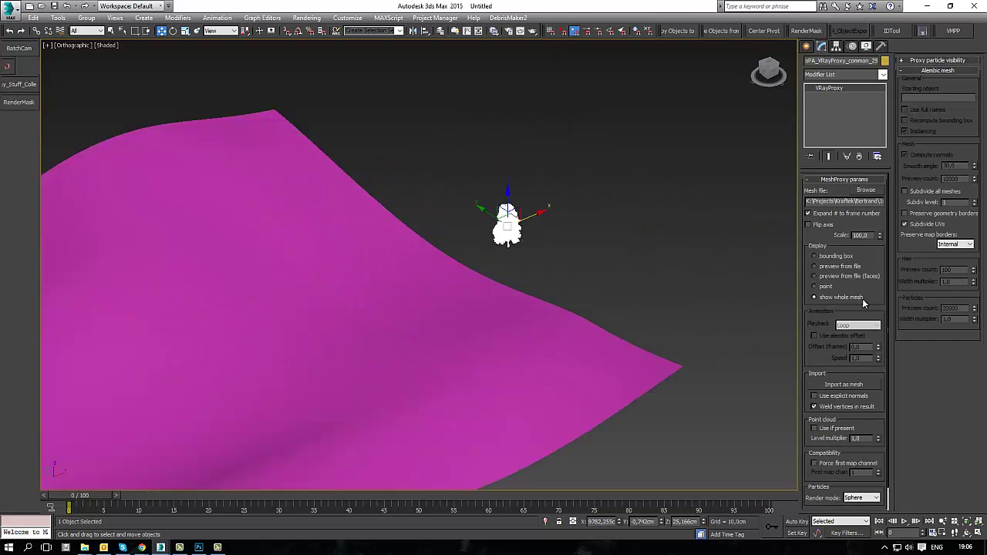
{"action": "left_click", "coordinate": [815, 256]}
{"action": "middle_click_drag", "start_coordinate": [554, 245], "coordinate": [670, 214]}
{"action": "scroll", "coordinate": [596, 256], "scroll_direction": "down", "scroll_amount": 3}
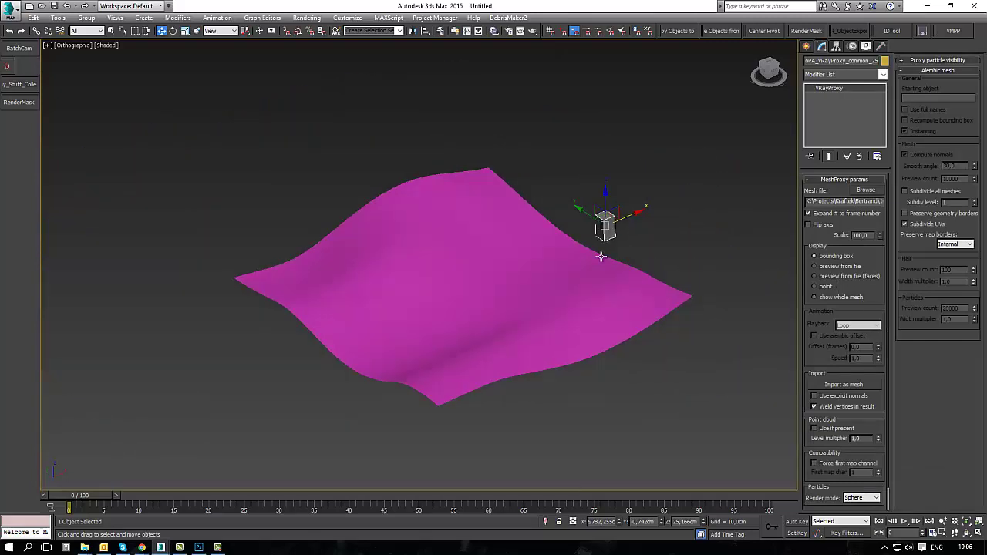
{"action": "scroll", "coordinate": [596, 256], "scroll_direction": "up", "scroll_amount": 2}
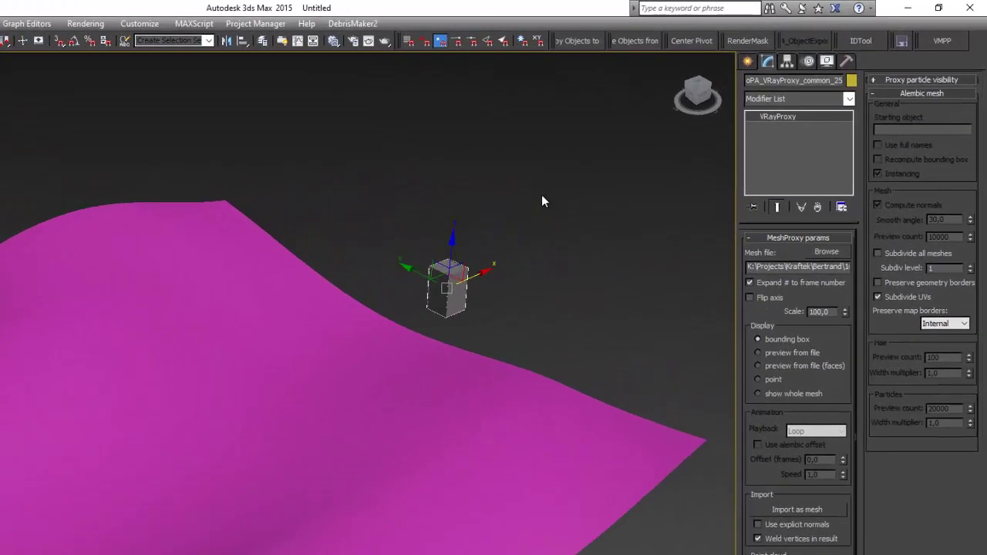
- Launch the objectPainter script from the Soulburn scripts list
{"action": "middle_click_drag", "start_coordinate": [652, 152], "coordinate": [699, 74]}
{"action": "left_click", "coordinate": [902, 40]}
{"action": "left_click_drag", "start_coordinate": [42, 287], "coordinate": [574, 229]}
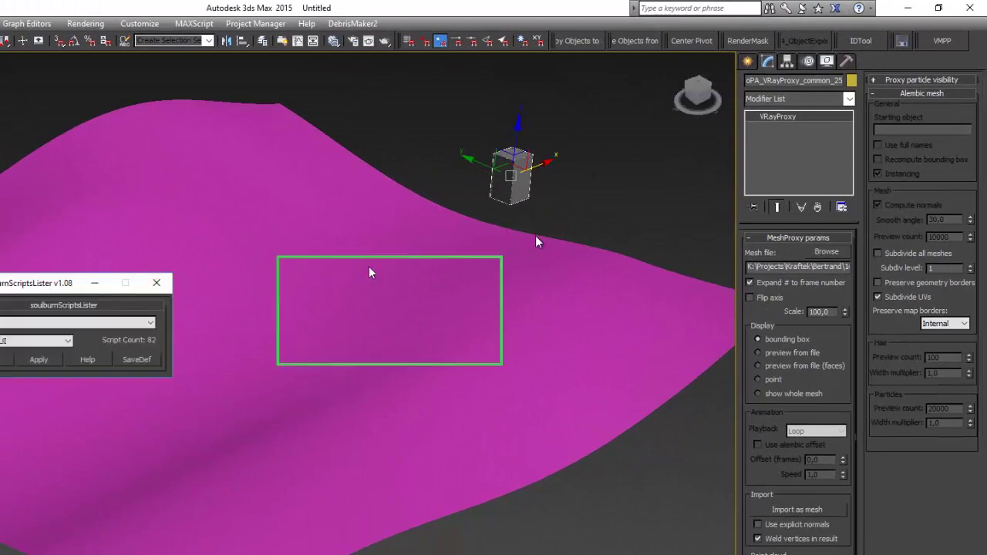
{"action": "left_click", "coordinate": [609, 264]}
{"action": "type", "text": "objectAttacher"}
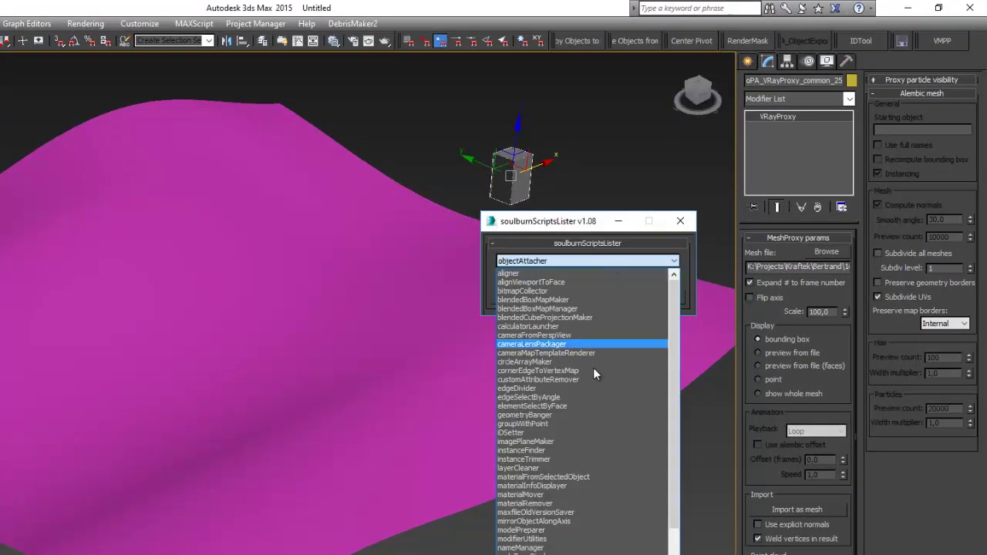
{"action": "type", "text": "bjectp"}
{"action": "key", "text": "Return"}
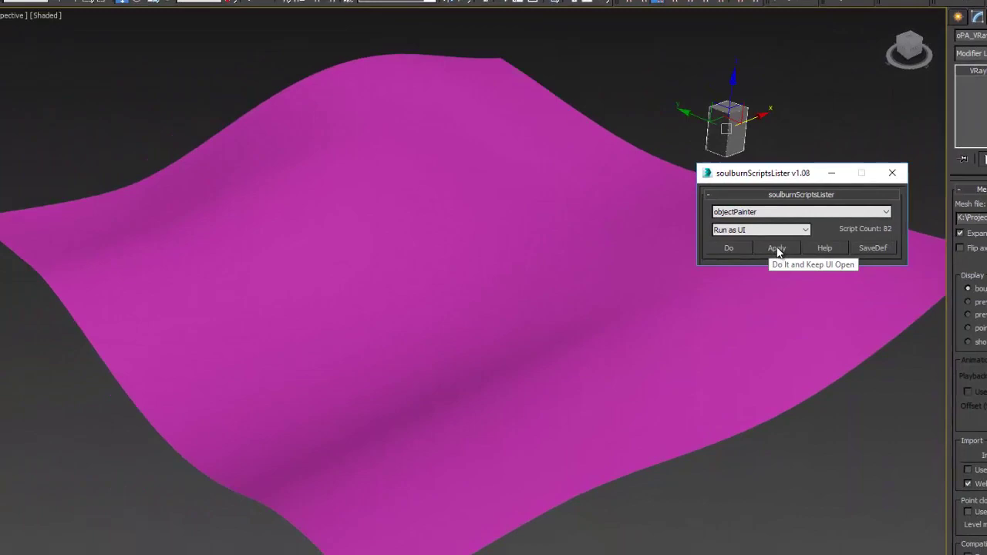
{"action": "left_click", "coordinate": [858, 229]}
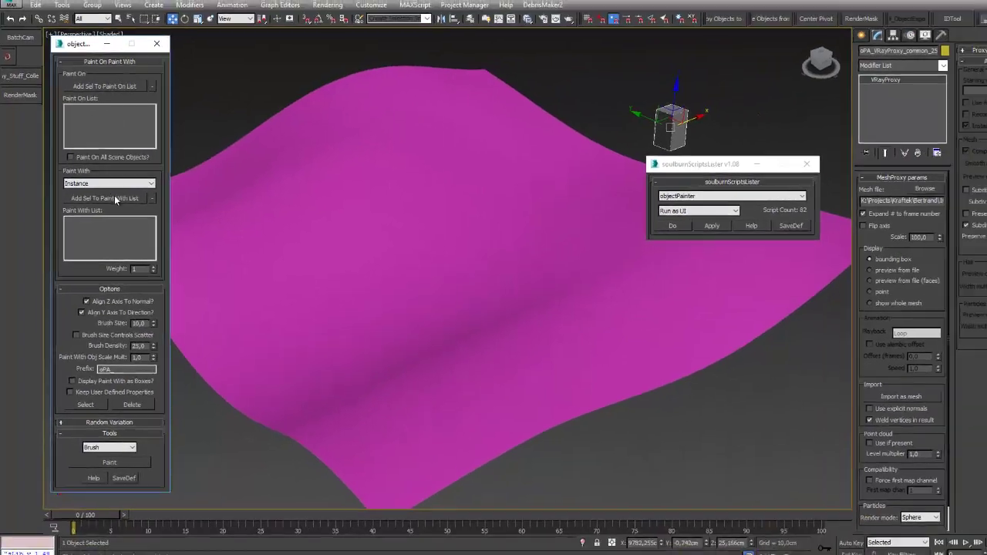
- Set the tree proxy as Paint With and Plane001 as Paint On, then paint a stroke
{"action": "left_click", "coordinate": [114, 198]}
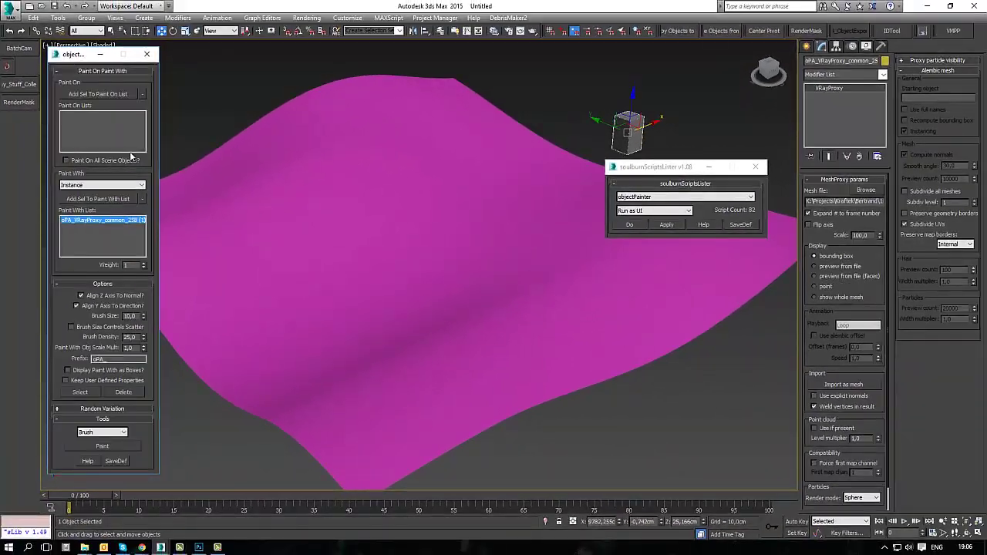
{"action": "left_click", "coordinate": [108, 94]}
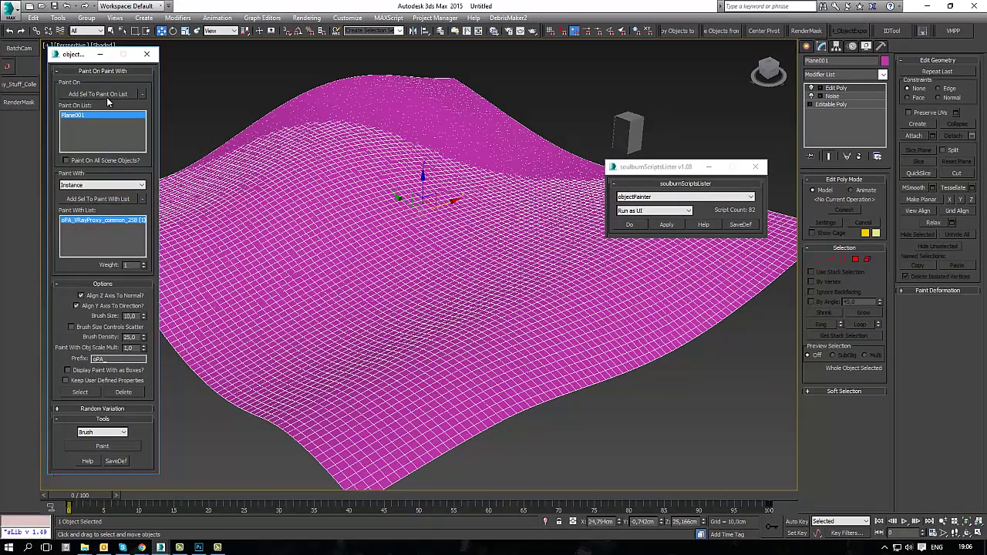
{"action": "left_click", "coordinate": [102, 446]}
{"action": "mouse_move", "coordinate": [331, 320]}
{"action": "left_mouse_down"}
{"action": "mouse_move", "coordinate": [436, 376]}
{"action": "mouse_move", "coordinate": [339, 247]}
{"action": "mouse_move", "coordinate": [412, 100]}
{"action": "mouse_move", "coordinate": [198, 255]}
{"action": "mouse_move", "coordinate": [558, 333]}
{"action": "mouse_move", "coordinate": [533, 177]}
{"action": "mouse_move", "coordinate": [465, 239]}
{"action": "mouse_move", "coordinate": [478, 154]}
{"action": "mouse_move", "coordinate": [493, 131]}
{"action": "left_mouse_up"}
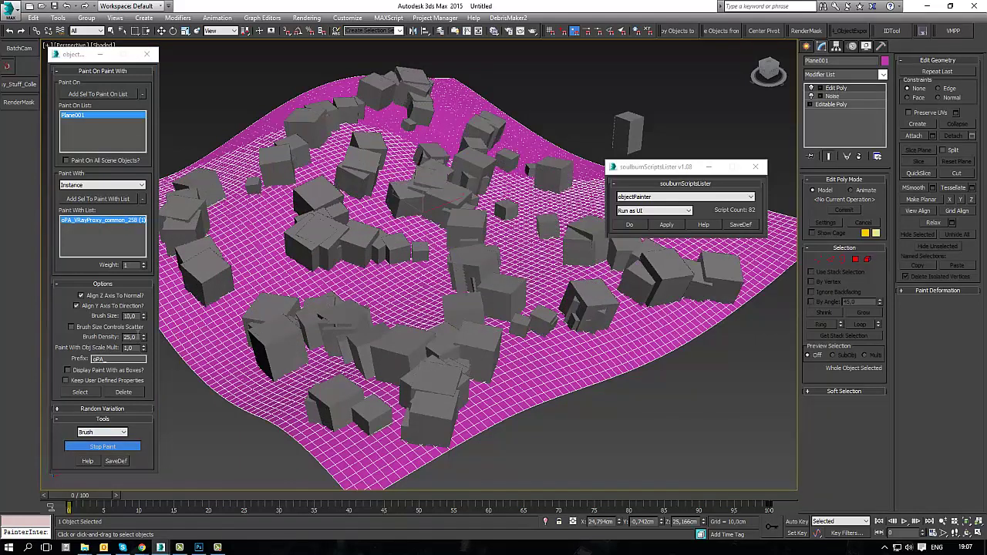
- Raise brush density to about 28,5, paint more proxy strokes, and render the scene
{"action": "left_click_drag", "start_coordinate": [143, 337], "coordinate": [143, 315]}
{"action": "left_click", "coordinate": [143, 340]}
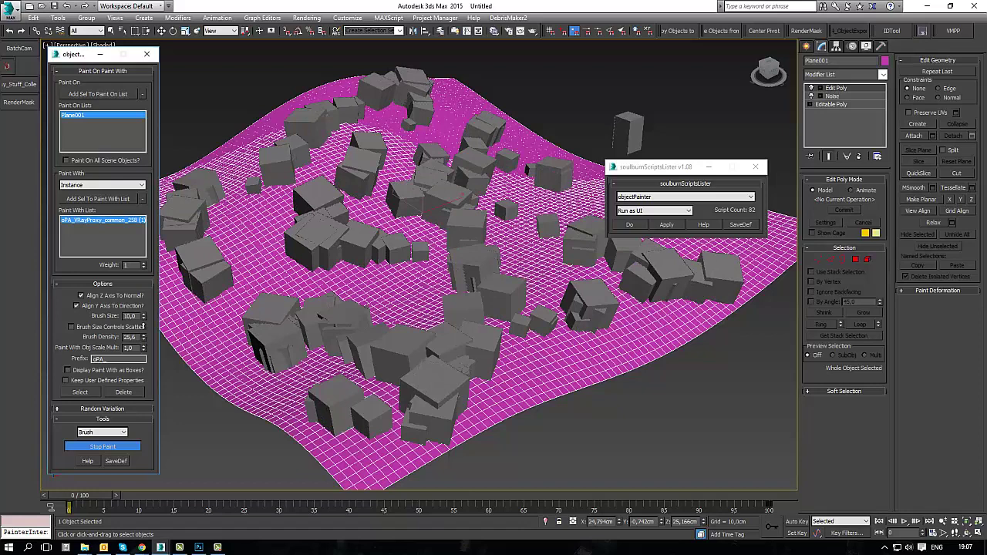
{"action": "left_click_drag", "start_coordinate": [226, 264], "coordinate": [395, 303]}
{"action": "left_click", "coordinate": [94, 337]}
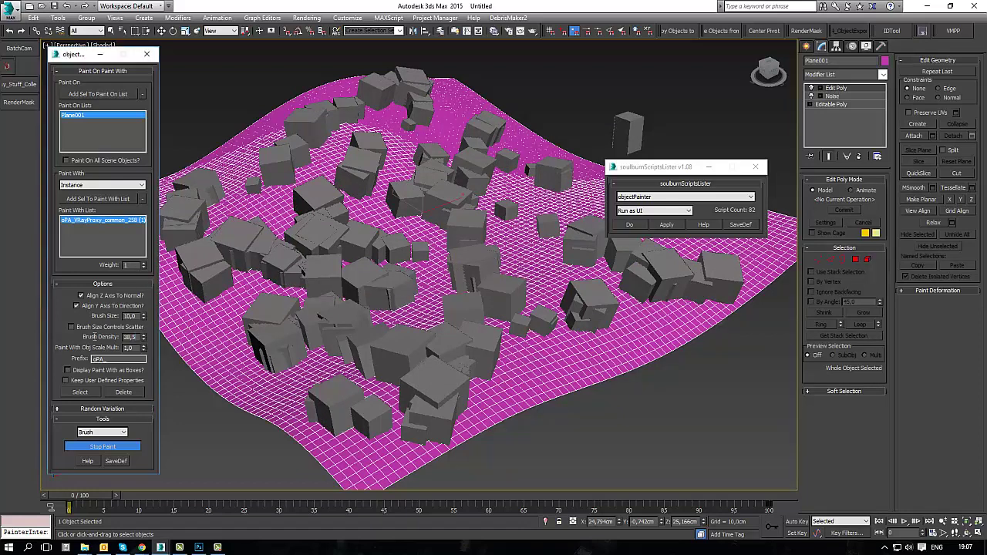
{"action": "type", "text": "2"}
{"action": "left_click_drag", "start_coordinate": [416, 364], "coordinate": [334, 163]}
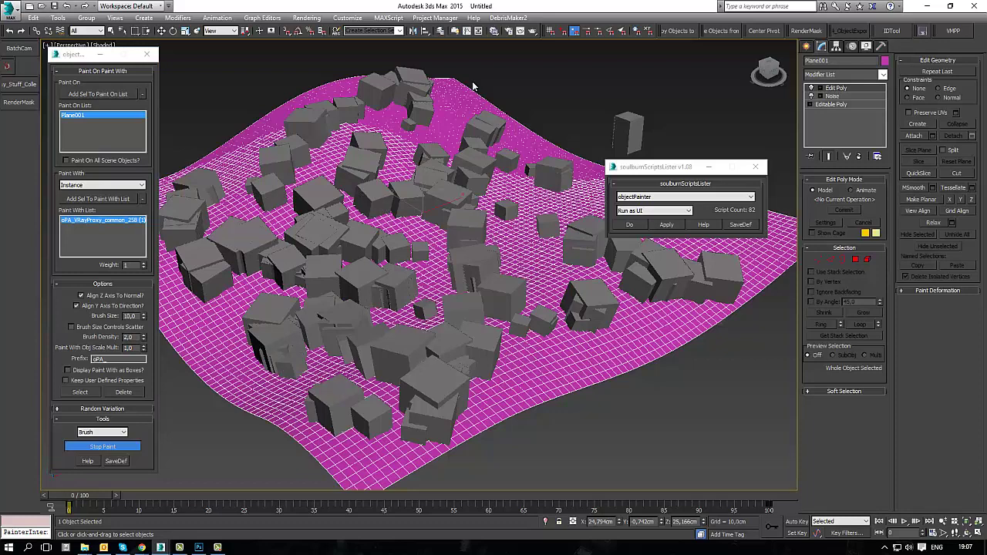
{"action": "left_click", "coordinate": [532, 34]}
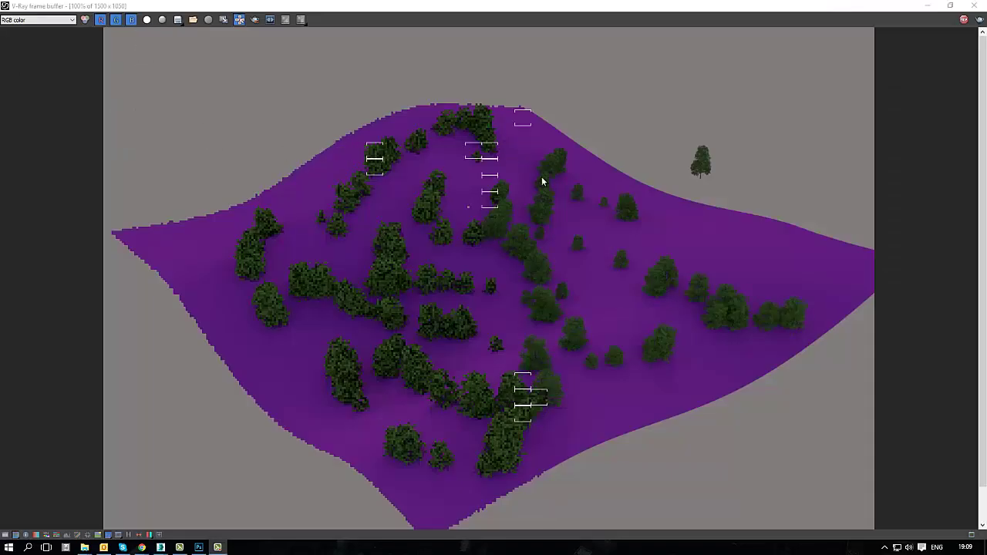
- Zoom the V-Ray frame buffer to view the full render of trees on the purple terrain
{"action": "scroll", "coordinate": [494, 278], "scroll_direction": "down", "scroll_amount": 2}
{"action": "scroll", "coordinate": [677, 125], "scroll_direction": "down", "scroll_amount": 2}
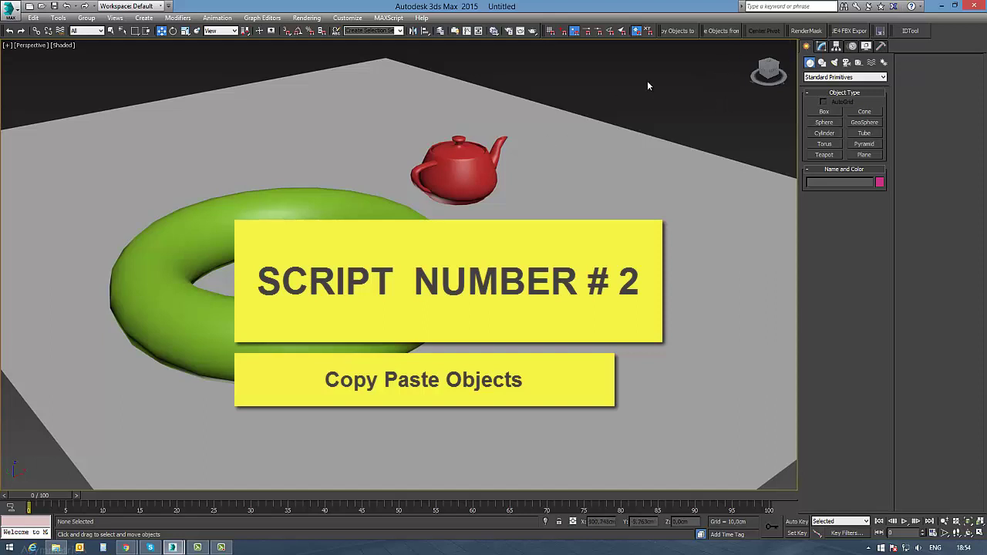
- Select the red teapot, then switch to the other 3ds Max session and dismiss its Welcome screen
{"action": "left_click", "coordinate": [460, 161]}
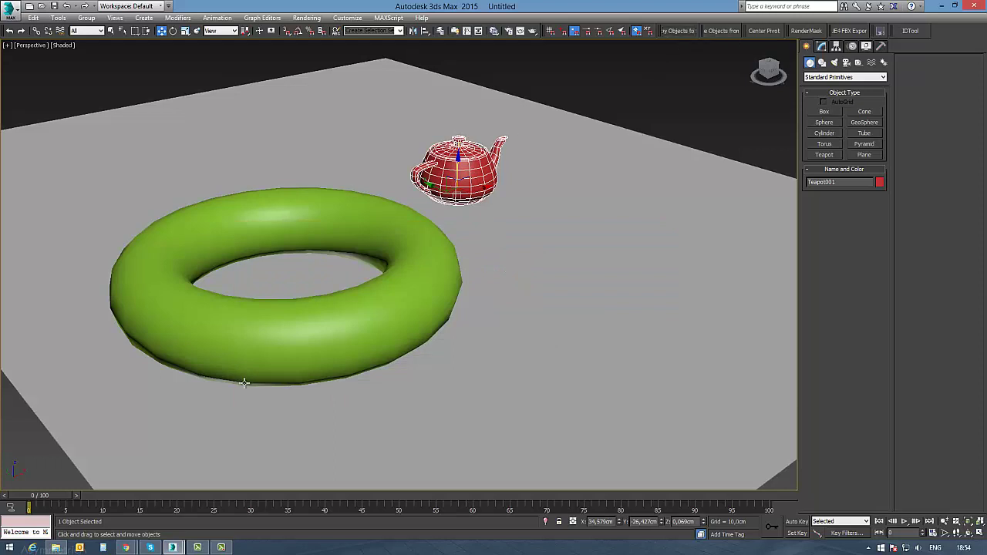
{"action": "mouse_move", "coordinate": [173, 548]}
{"action": "left_click", "coordinate": [215, 514]}
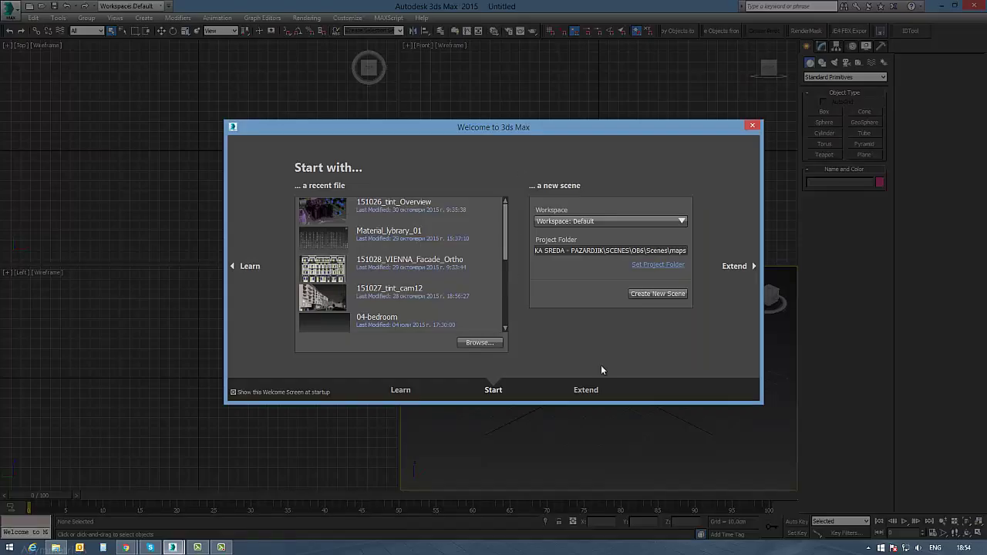
{"action": "left_click", "coordinate": [752, 126]}
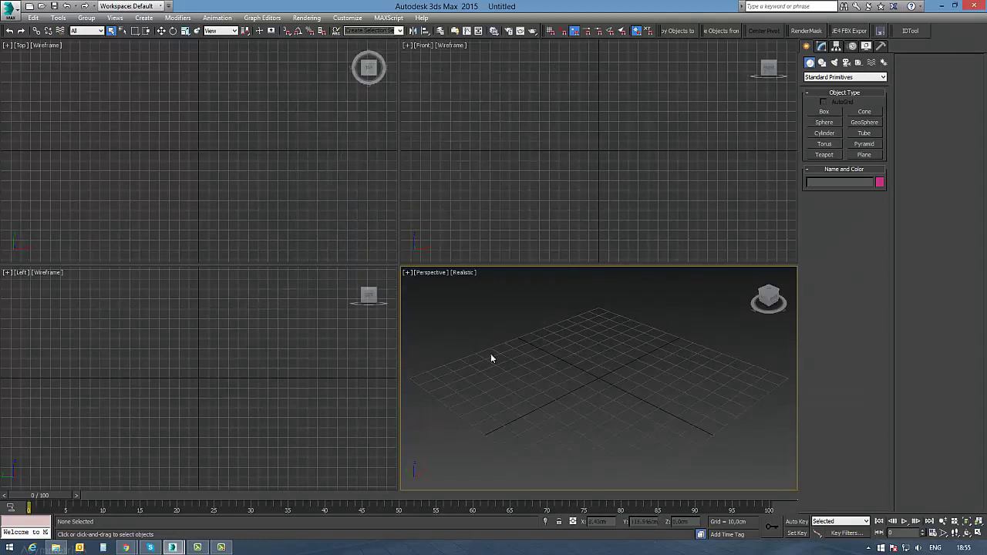
- Paste the teapot with Paste Objects from File and zoom extents on it
{"action": "left_click", "coordinate": [722, 37]}
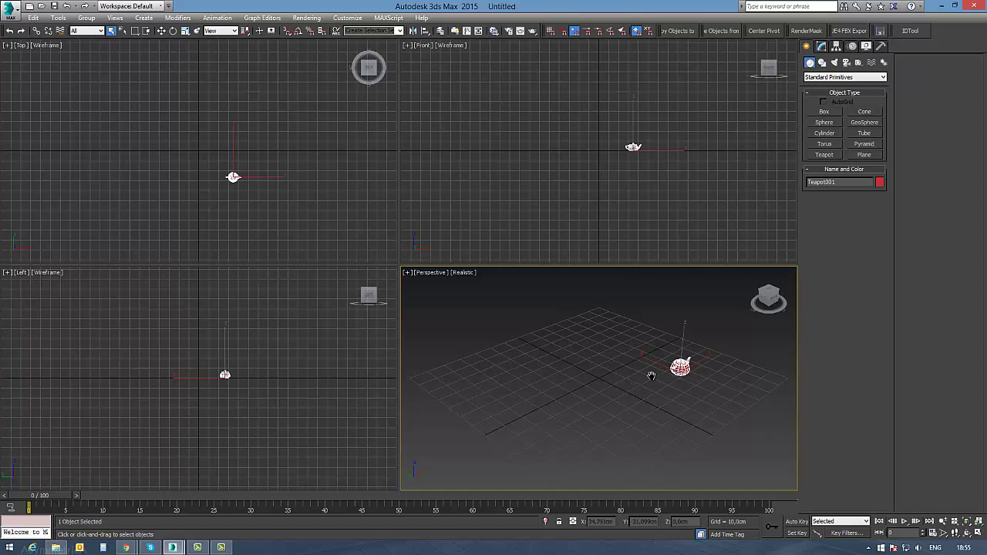
{"action": "key", "text": "z"}
{"action": "scroll", "coordinate": [588, 365], "scroll_direction": "up", "scroll_amount": 5}
{"action": "scroll", "coordinate": [587, 365], "scroll_direction": "up", "scroll_amount": 1}
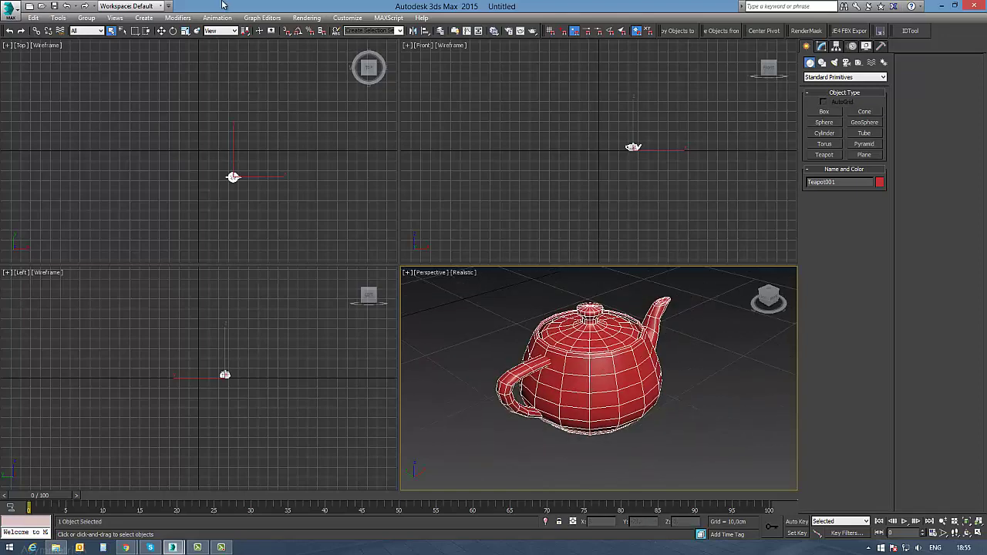
{"action": "left_click", "coordinate": [489, 337]}
{"action": "left_click", "coordinate": [13, 11]}
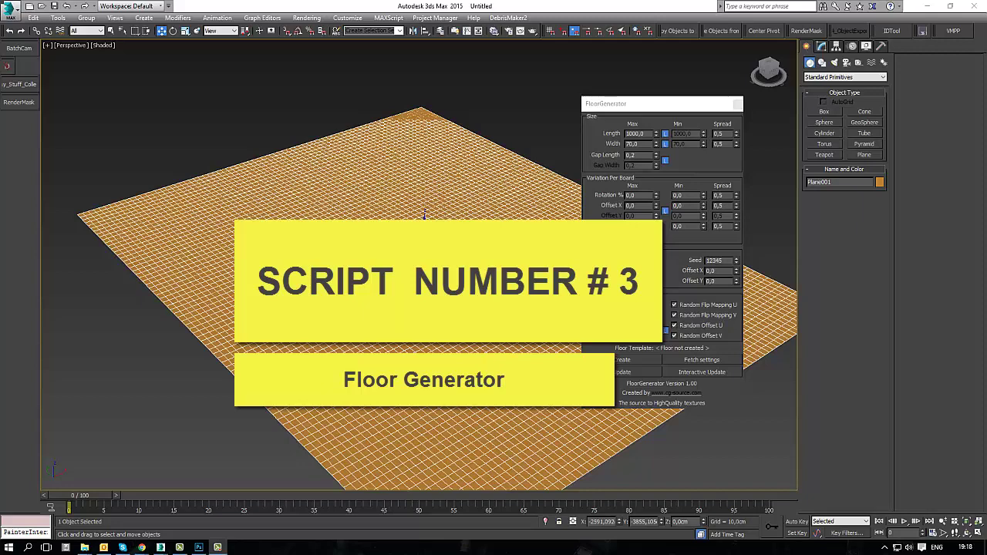
- Enable FloorGenerator's Interactive Update and convert the plane to an Editable Poly
{"action": "left_click_drag", "start_coordinate": [646, 110], "coordinate": [634, 97]}
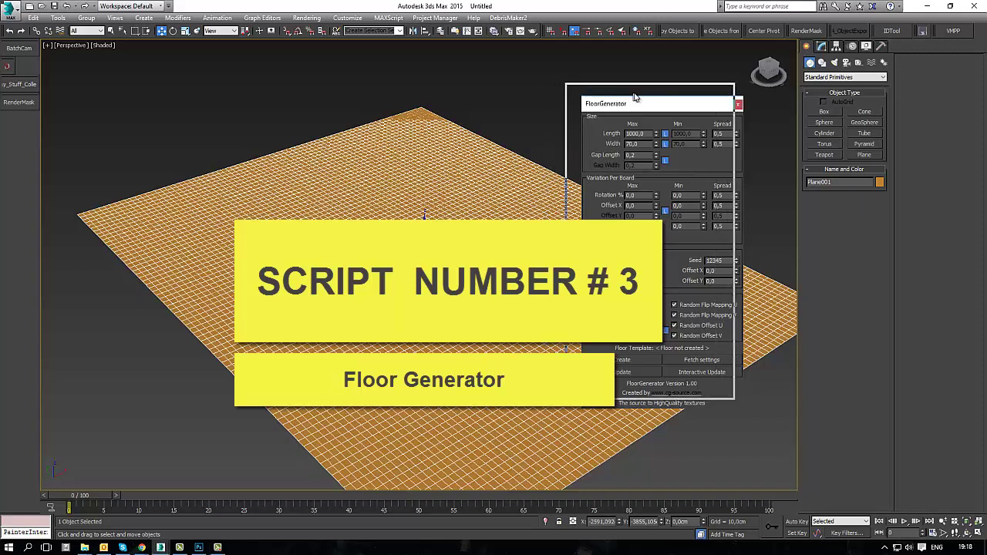
{"action": "left_click", "coordinate": [709, 360]}
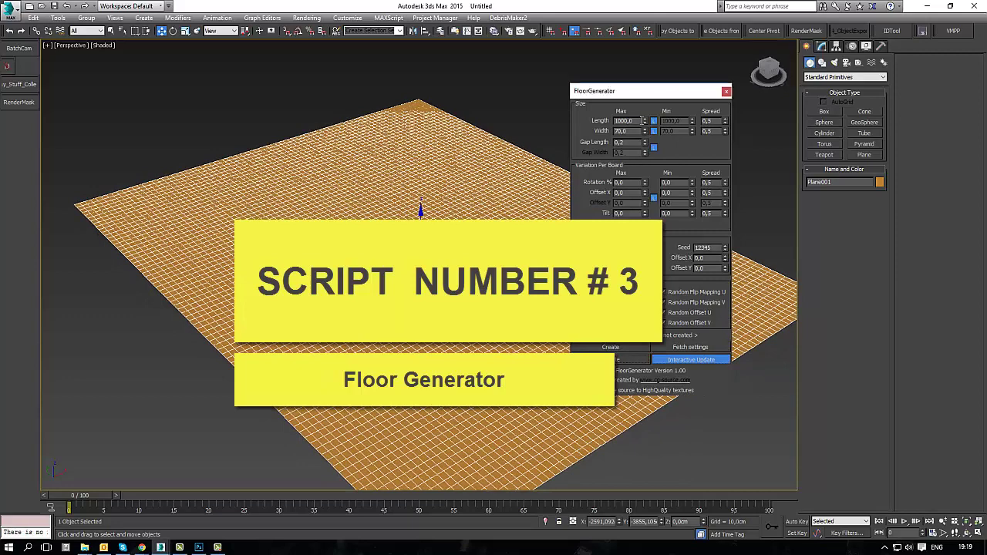
{"action": "left_click", "coordinate": [821, 48]}
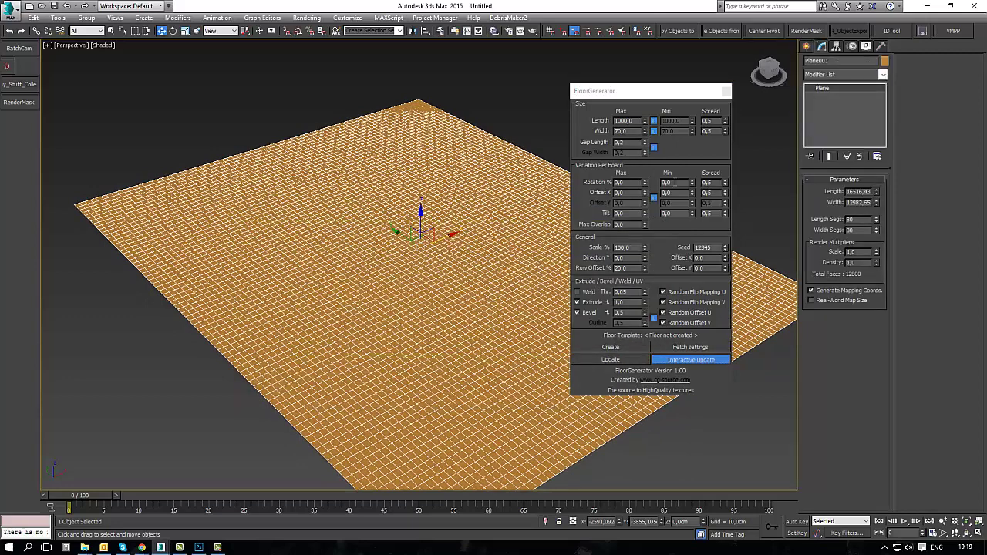
{"action": "right_click", "coordinate": [558, 201]}
{"action": "mouse_move", "coordinate": [486, 304]}
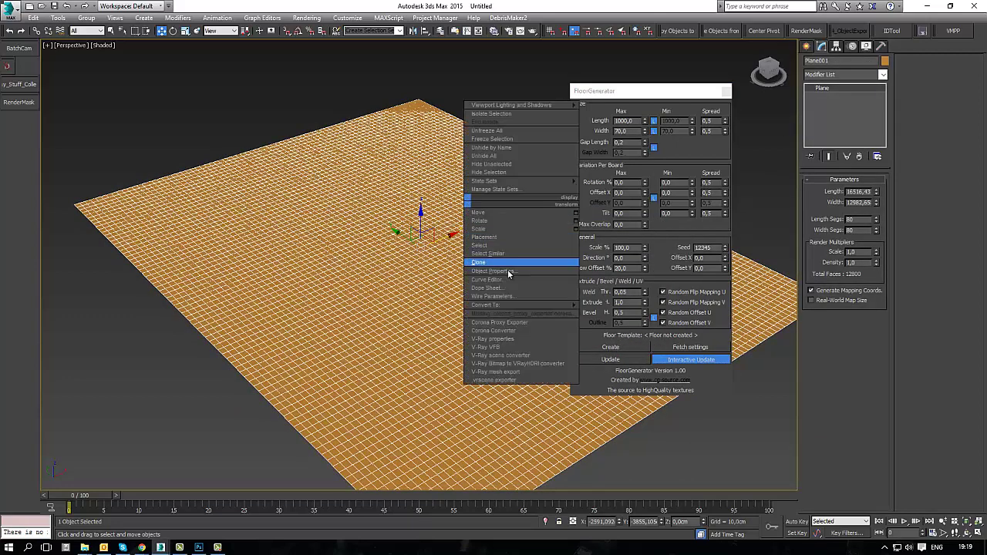
{"action": "left_click", "coordinate": [616, 313]}
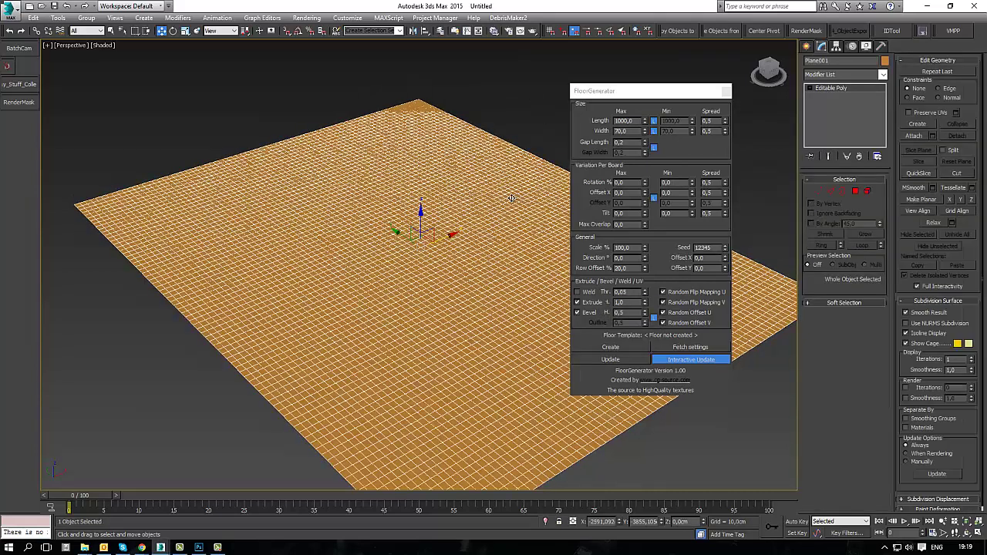
- Generate the plank floor from the plane template with FloorGenerator's Create
{"action": "left_click", "coordinate": [630, 347]}
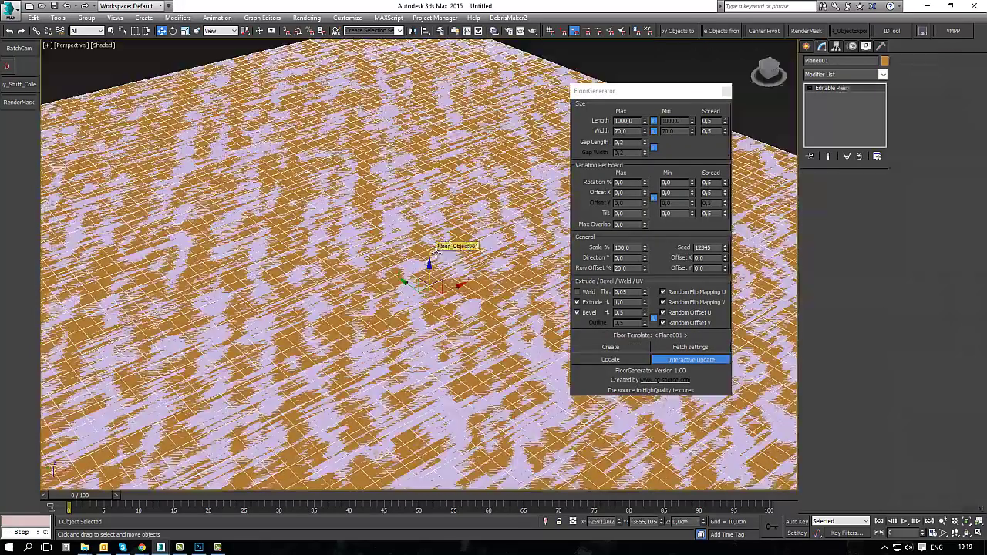
{"action": "left_click", "coordinate": [437, 250]}
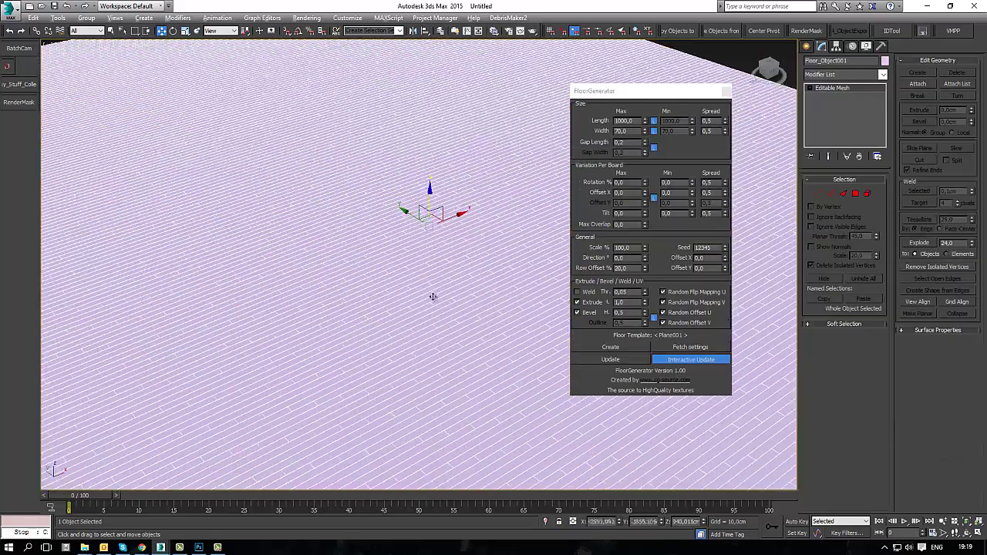
{"action": "mouse_move", "coordinate": [432, 293]}
{"action": "middle_mouse_down", "text": "alt"}
{"action": "mouse_move", "coordinate": [520, 297]}
{"action": "mouse_move", "coordinate": [388, 302]}
{"action": "middle_mouse_up", "text": "alt"}
{"action": "scroll", "coordinate": [454, 363], "scroll_direction": "up", "scroll_amount": 3}
{"action": "scroll", "coordinate": [438, 344], "scroll_direction": "down", "scroll_amount": 3}
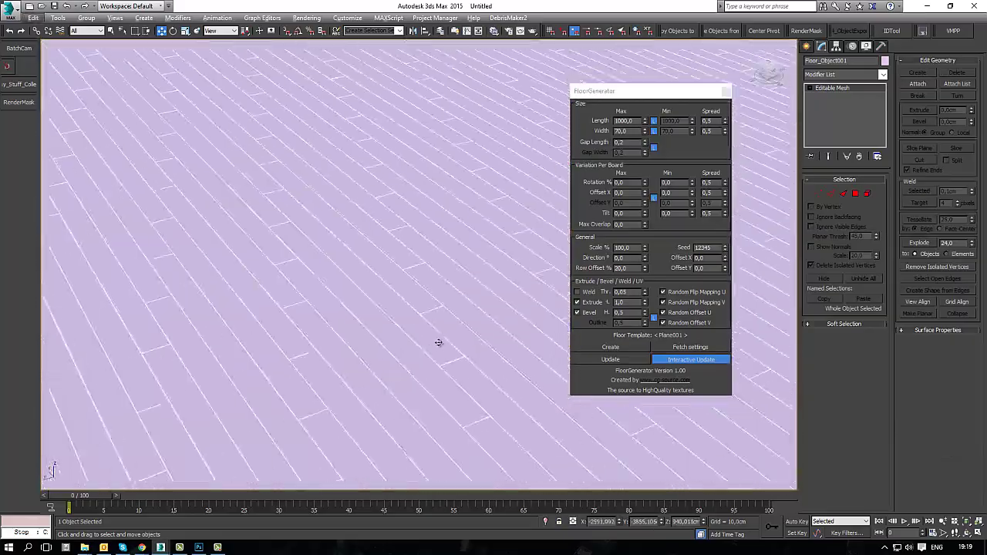
{"action": "scroll", "coordinate": [418, 324], "scroll_direction": "down", "scroll_amount": 4}
{"action": "scroll", "coordinate": [418, 325], "scroll_direction": "up", "scroll_amount": 5}
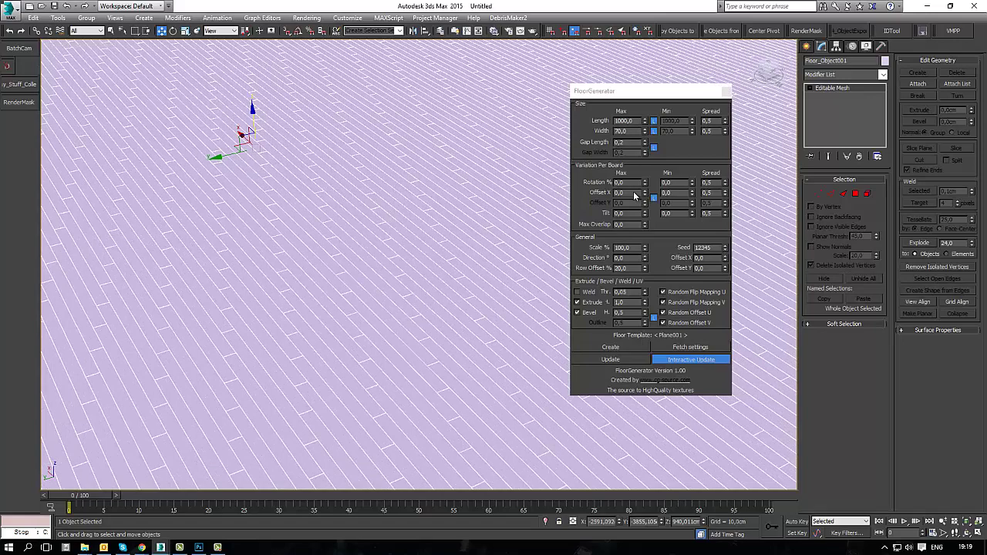
- Raise the floor boards' Width from 70,0 to 78,0
{"action": "left_click", "coordinate": [645, 133]}
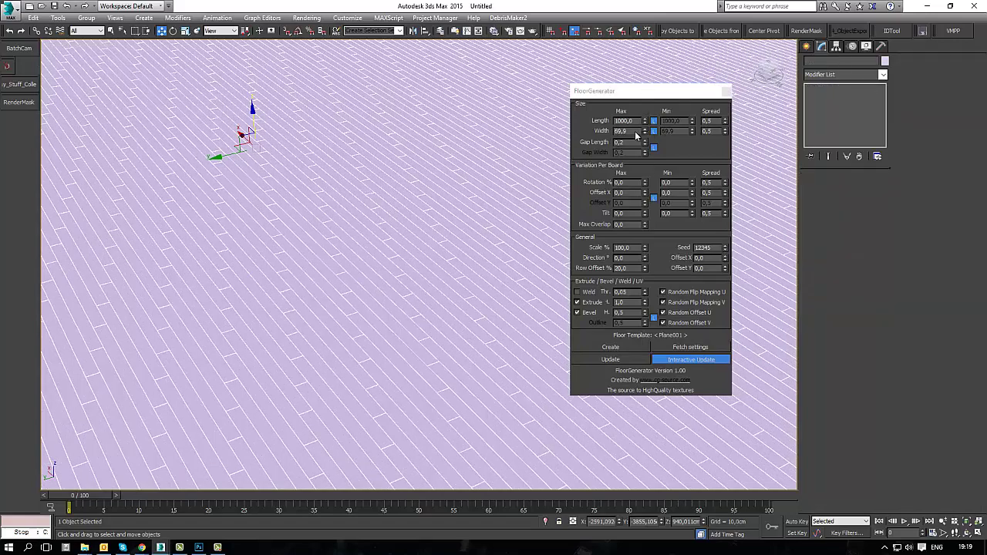
{"action": "left_click_drag", "start_coordinate": [641, 112], "coordinate": [641, 93]}
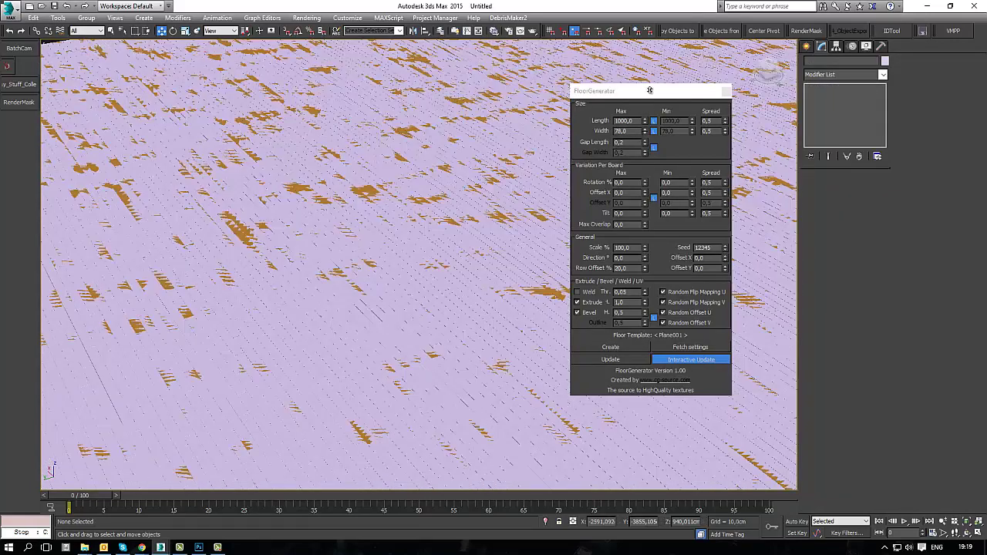
{"action": "scroll", "coordinate": [528, 218], "scroll_direction": "down", "scroll_amount": 3}
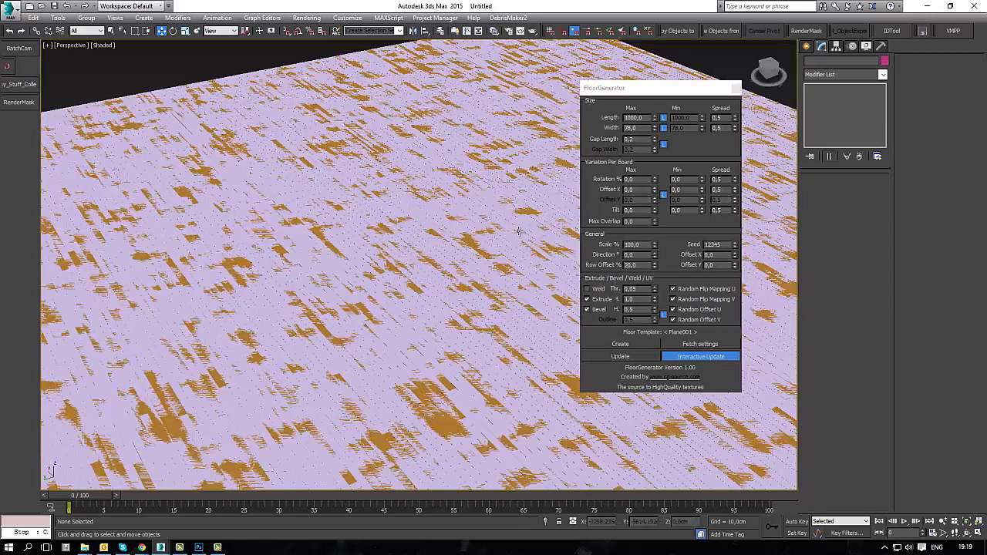
{"action": "left_click", "coordinate": [499, 250]}
{"action": "scroll", "coordinate": [447, 260], "scroll_direction": "down", "scroll_amount": 5}
{"action": "scroll", "coordinate": [469, 249], "scroll_direction": "up", "scroll_amount": 8}
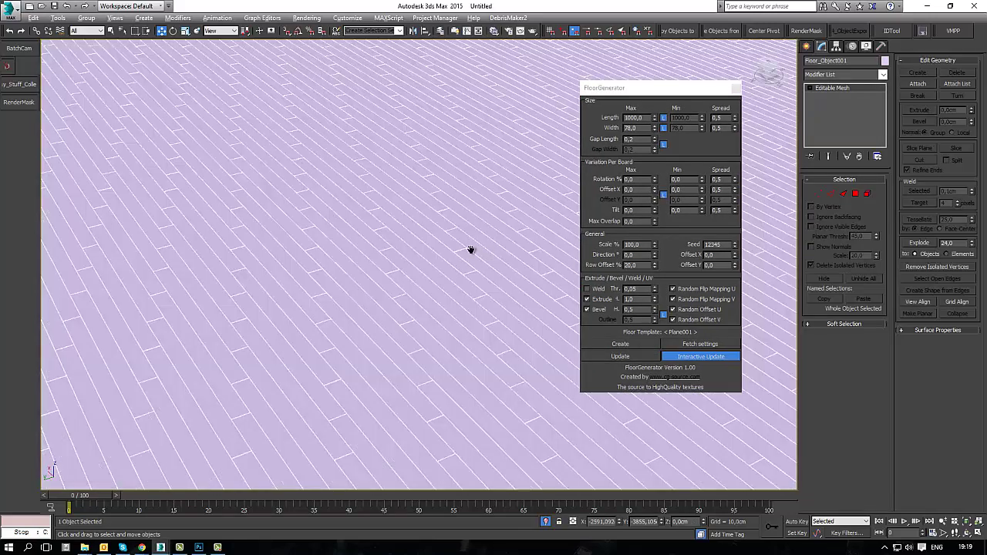
{"action": "left_click", "coordinate": [640, 126]}
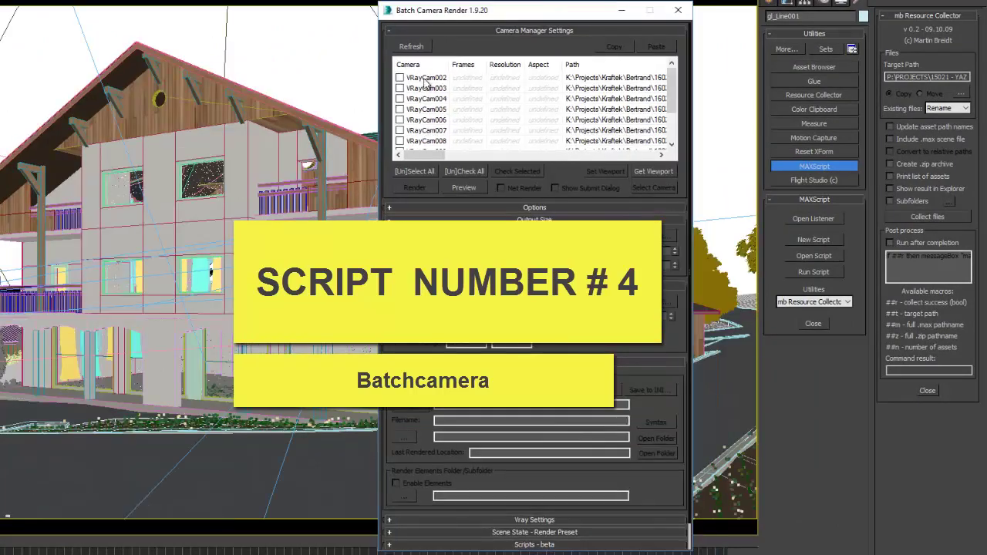
- Load the scene cameras via Select Camera and tick VRayCam002 and VRayCam003 for rendering
{"action": "left_click", "coordinate": [653, 187]}
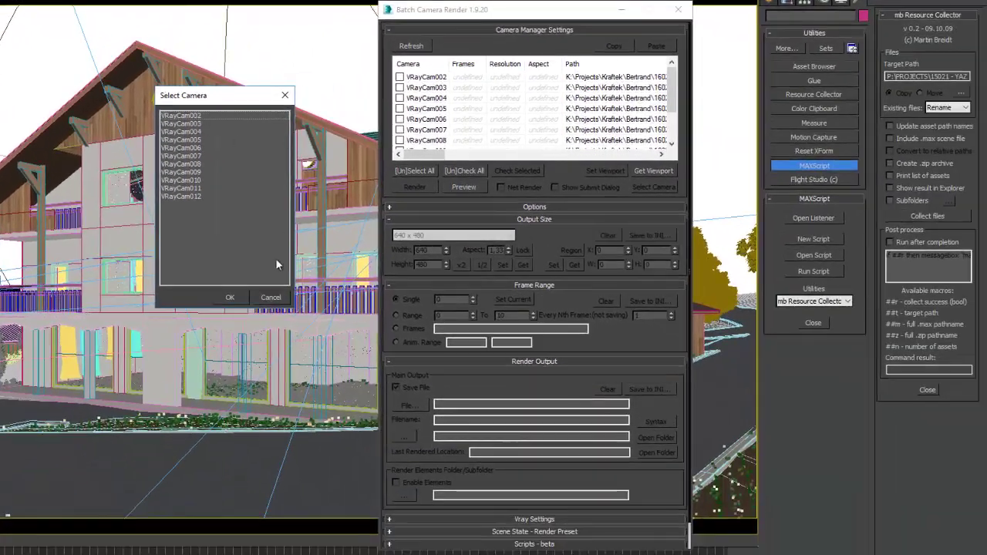
{"action": "left_click", "coordinate": [271, 297]}
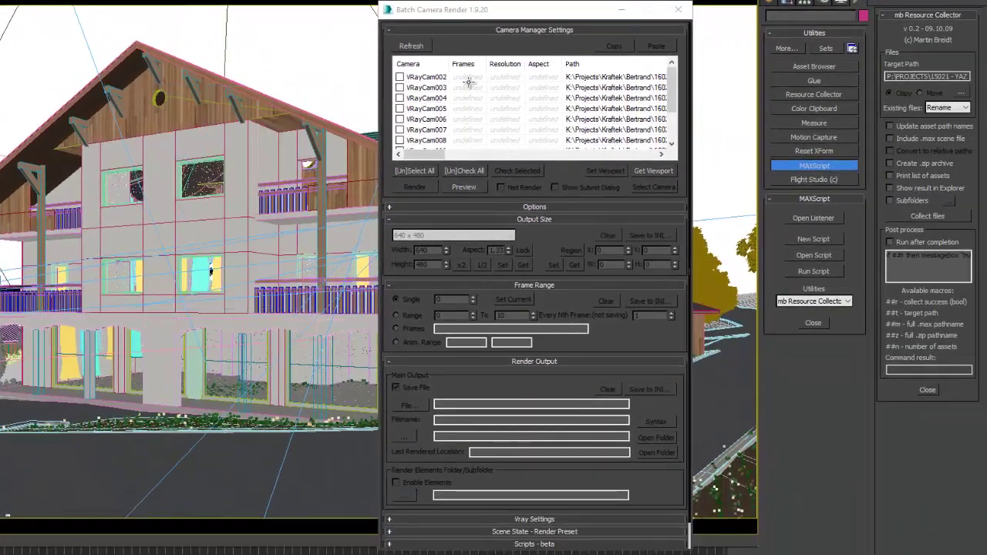
{"action": "left_click", "coordinate": [399, 87]}
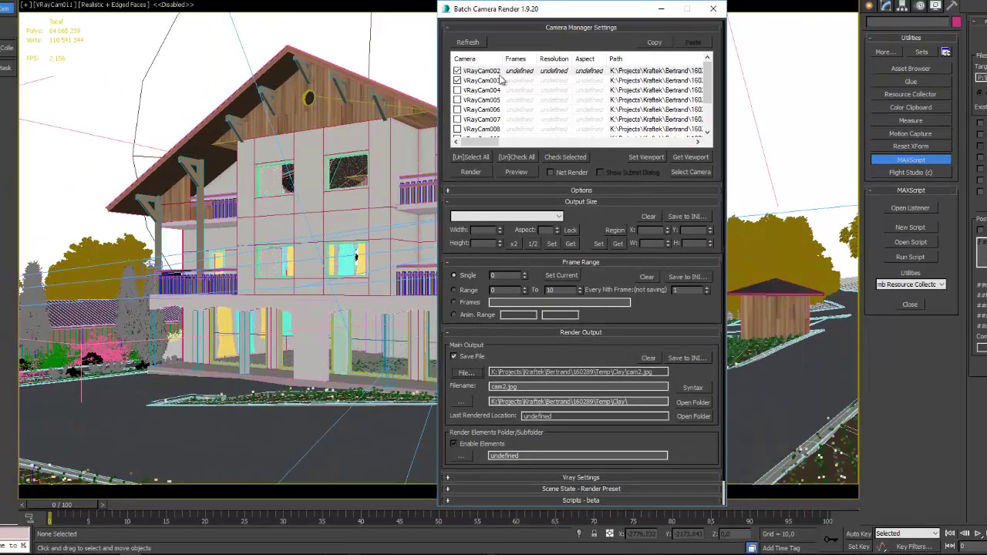
{"action": "left_click", "coordinate": [505, 71]}
- Show the V-Ray render settings and select the batch renderer's output file path
{"action": "key", "text": "F10"}
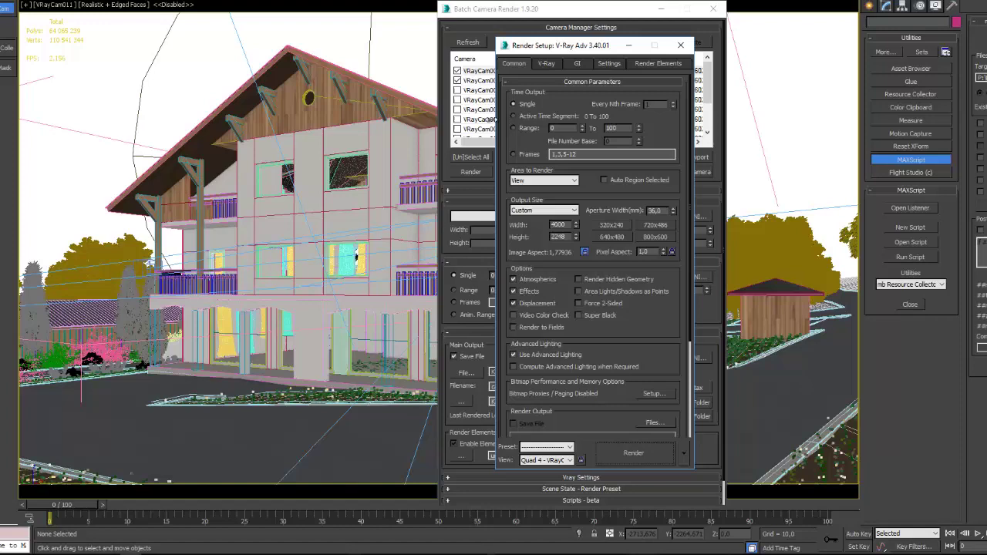
{"action": "left_click_drag", "start_coordinate": [562, 48], "coordinate": [251, 65]}
{"action": "left_click", "coordinate": [235, 76]}
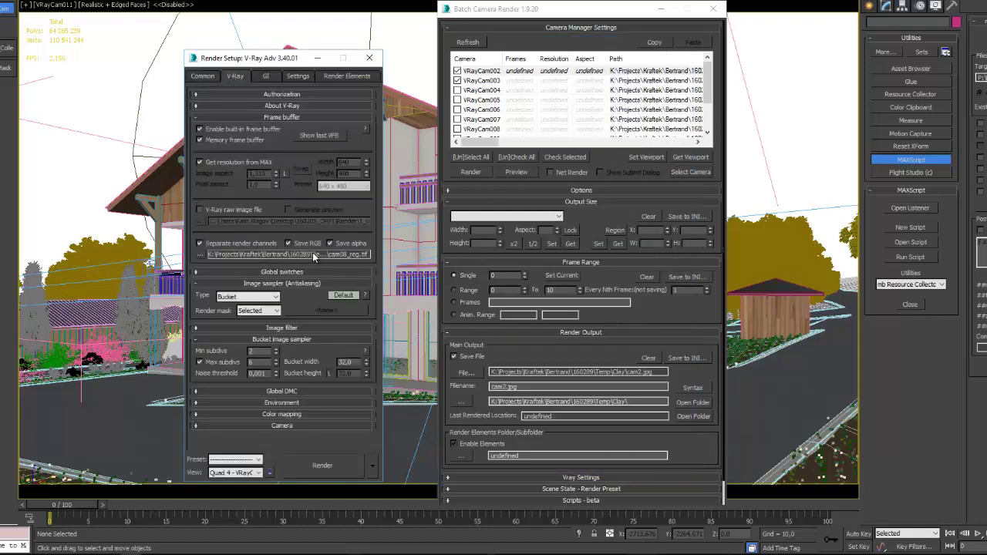
{"action": "left_click", "coordinate": [648, 371]}
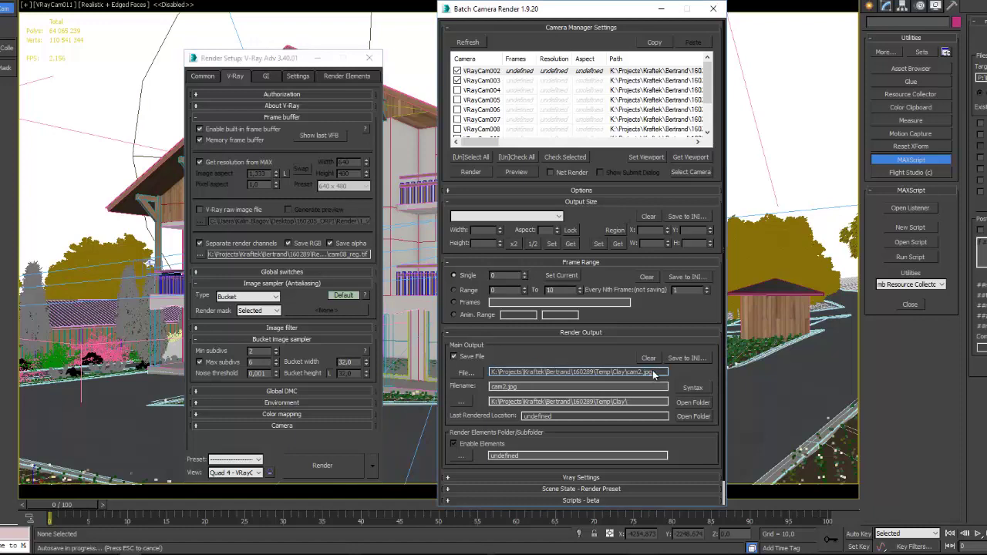
{"action": "left_click_drag", "start_coordinate": [654, 373], "coordinate": [466, 368]}
{"action": "left_click_drag", "start_coordinate": [522, 351], "coordinate": [529, 313]}
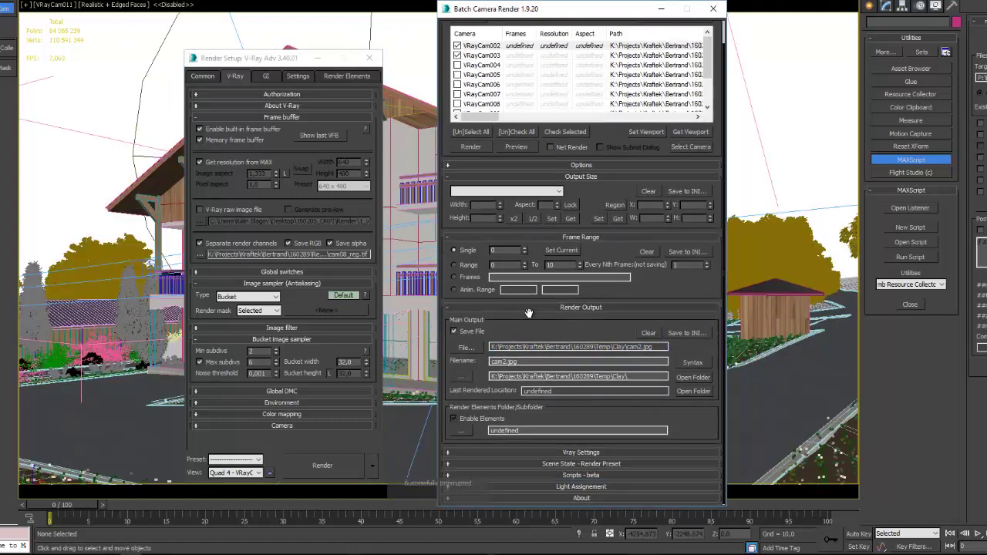
- Expand the Vray Settings and Light Assignment rollouts, then scroll back to the top
{"action": "left_click", "coordinate": [553, 453]}
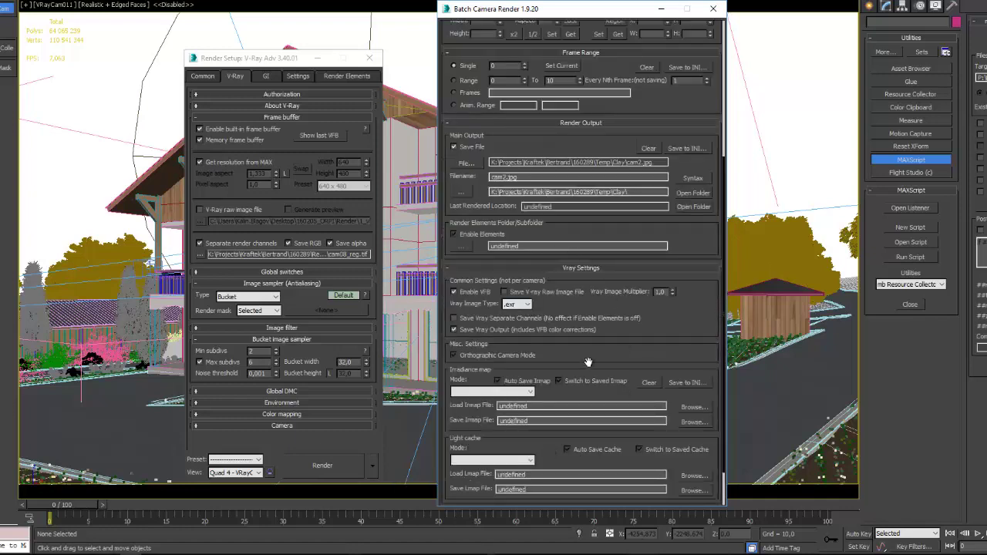
{"action": "left_click_drag", "start_coordinate": [651, 346], "coordinate": [634, 257]}
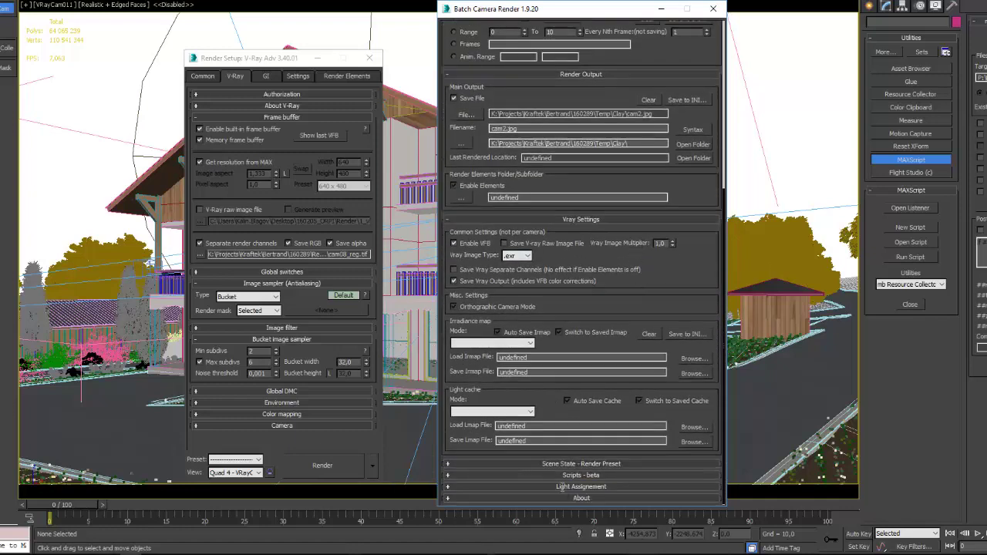
{"action": "left_click", "coordinate": [561, 487]}
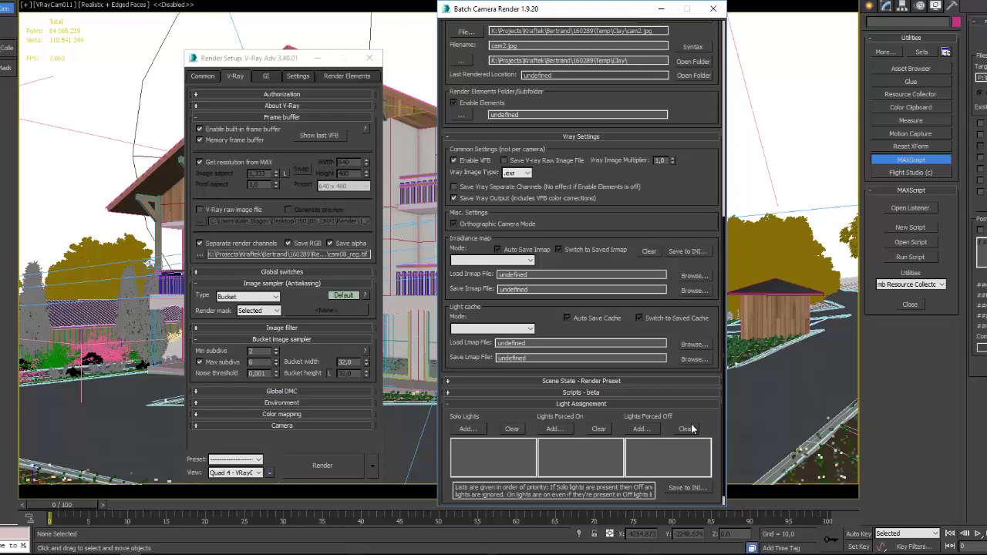
{"action": "scroll", "coordinate": [690, 203], "scroll_direction": "up", "scroll_amount": 3}
{"action": "scroll", "coordinate": [655, 134], "scroll_direction": "up", "scroll_amount": 4}
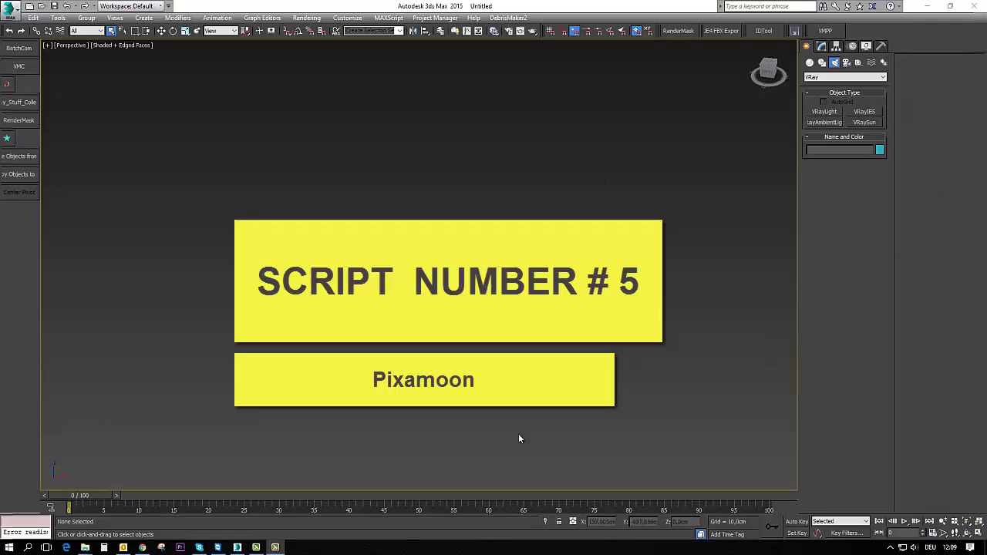
- Open the Pixamoon favourite-scripts star menu and its Settings dialog
{"action": "left_click", "coordinate": [810, 63]}
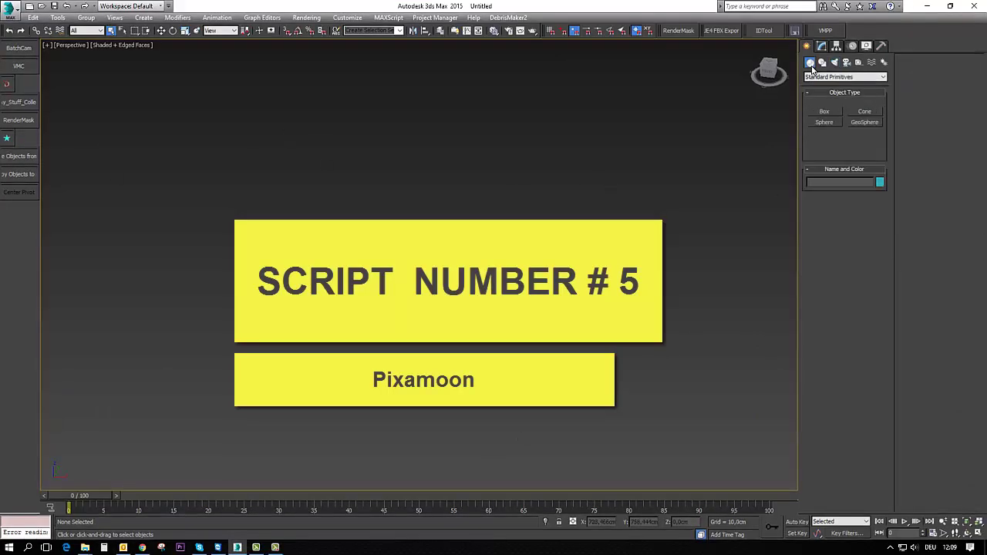
{"action": "left_click", "coordinate": [7, 140]}
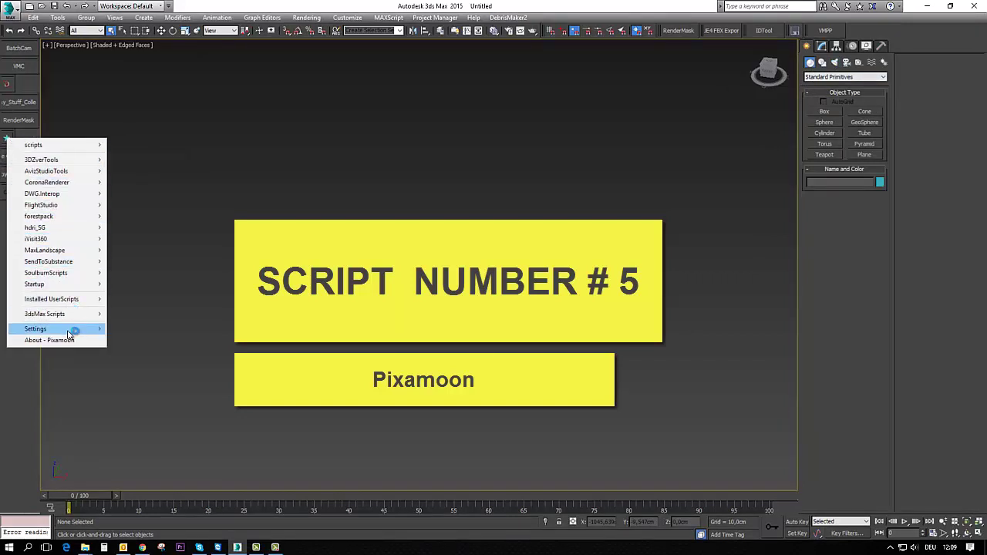
{"action": "mouse_move", "coordinate": [46, 329]}
{"action": "left_click", "coordinate": [127, 327]}
{"action": "mouse_move", "coordinate": [465, 205]}
{"action": "left_mouse_down"}
{"action": "mouse_move", "coordinate": [498, 198]}
{"action": "mouse_move", "coordinate": [514, 176]}
{"action": "left_mouse_up"}
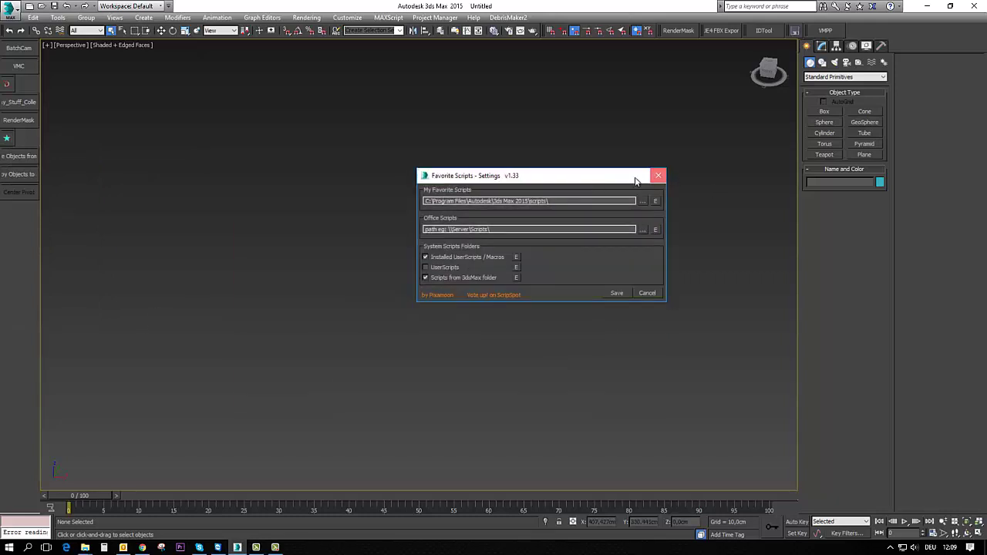
- Close the settings and show the About - Pixamoon information
{"action": "left_click", "coordinate": [658, 175]}
{"action": "left_click", "coordinate": [7, 138]}
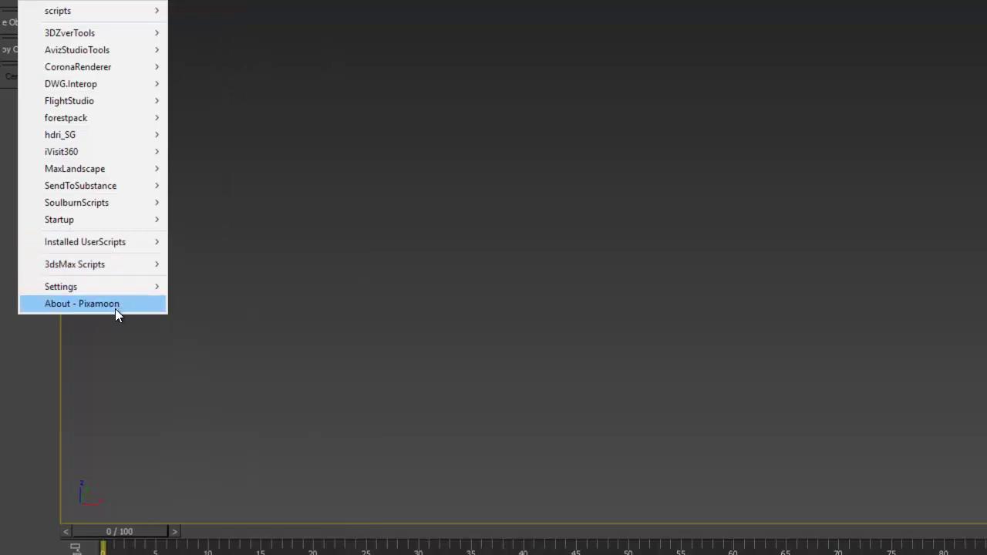
{"action": "left_click", "coordinate": [116, 305]}
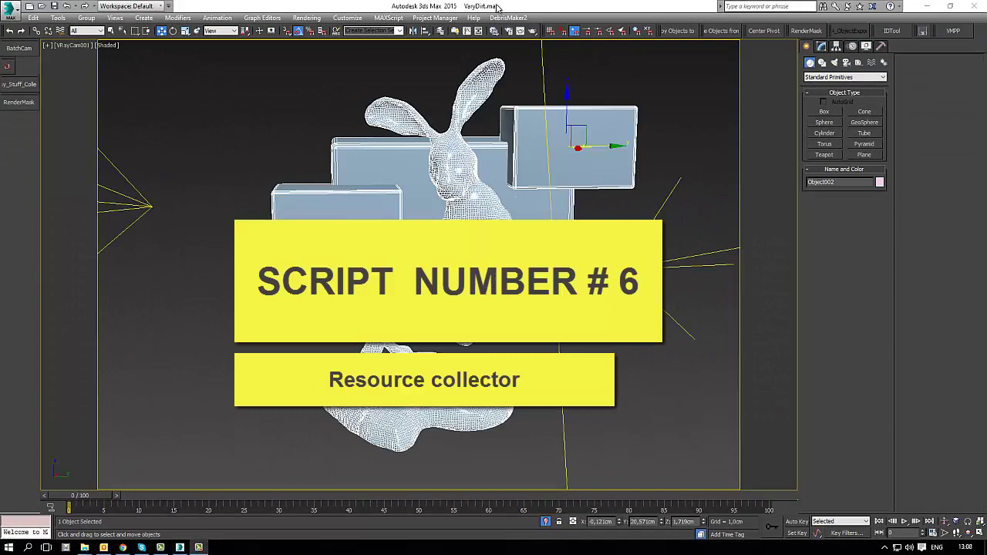
- Check the two missing texture files in Asset Tracking and try Set Path on them
{"action": "key", "text": "shift+t"}
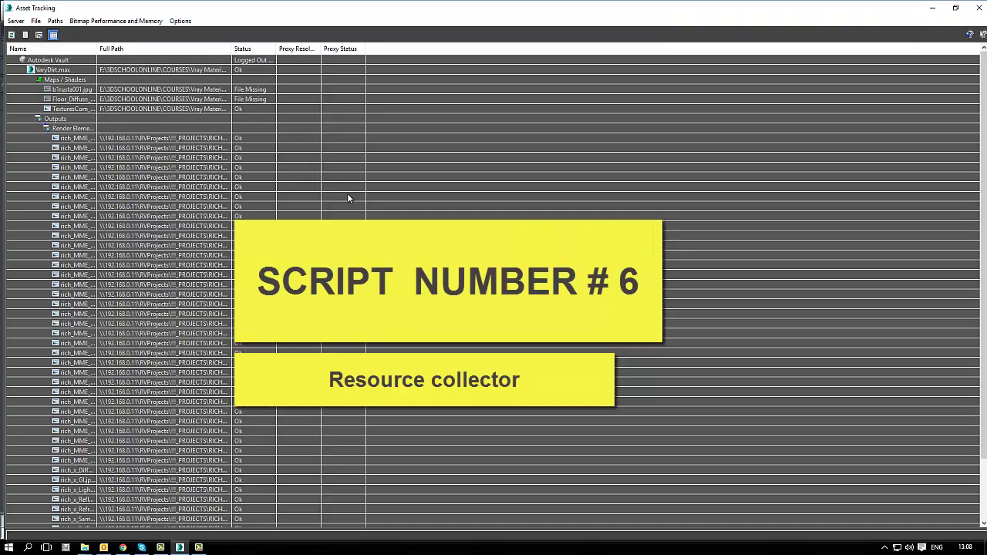
{"action": "left_click", "coordinate": [164, 90]}
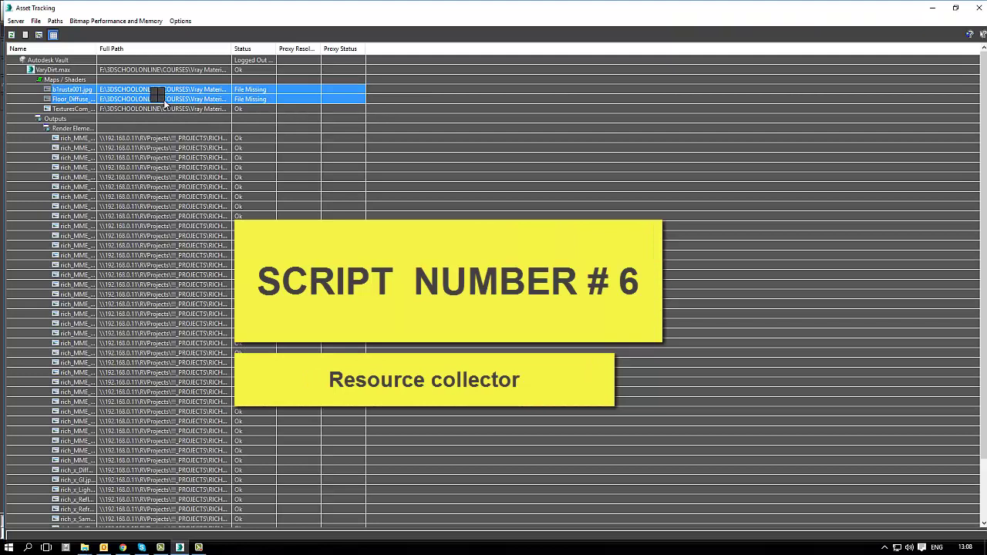
{"action": "right_click", "coordinate": [163, 102]}
{"action": "left_click", "coordinate": [141, 115]}
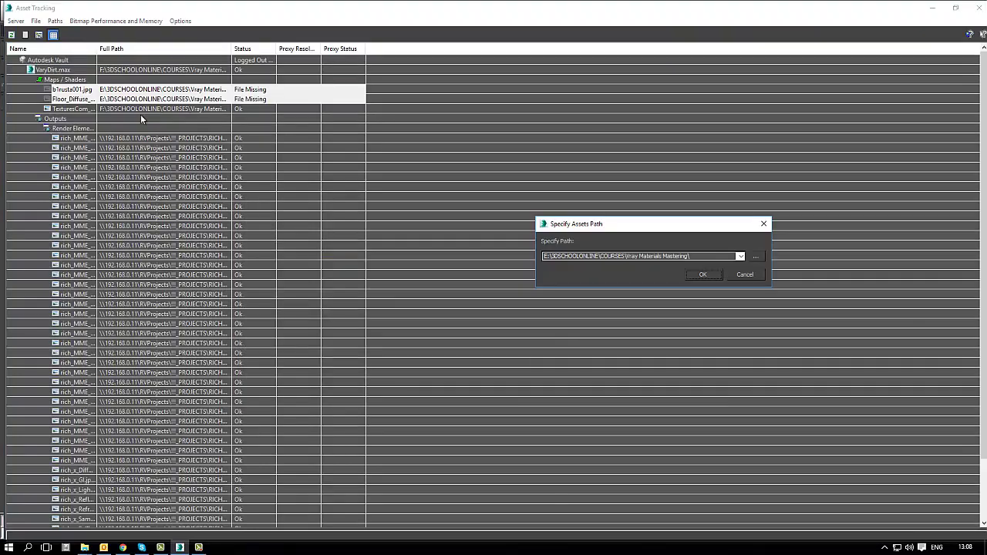
{"action": "left_click", "coordinate": [745, 275]}
{"action": "left_click", "coordinate": [976, 7]}
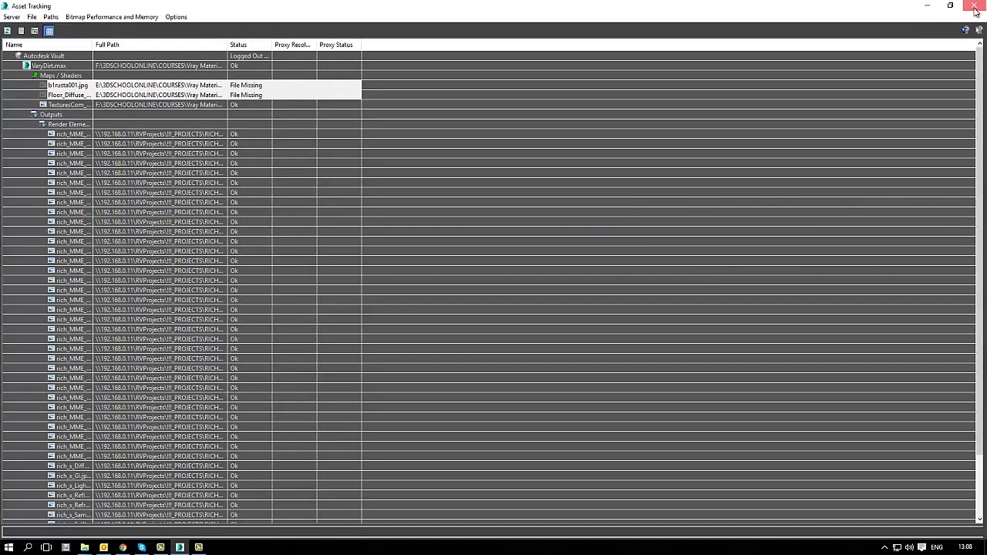
- Load the mb Resource Collector utility and set its target path to F:\MARKOVO\Scene\Maps\
{"action": "left_click", "coordinate": [843, 185]}
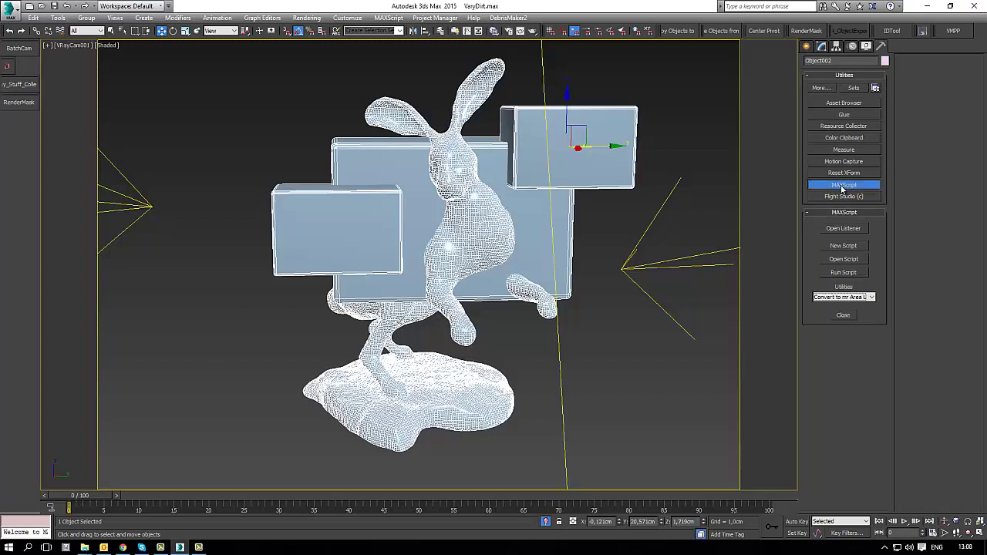
{"action": "left_click", "coordinate": [843, 297]}
{"action": "left_click", "coordinate": [847, 307]}
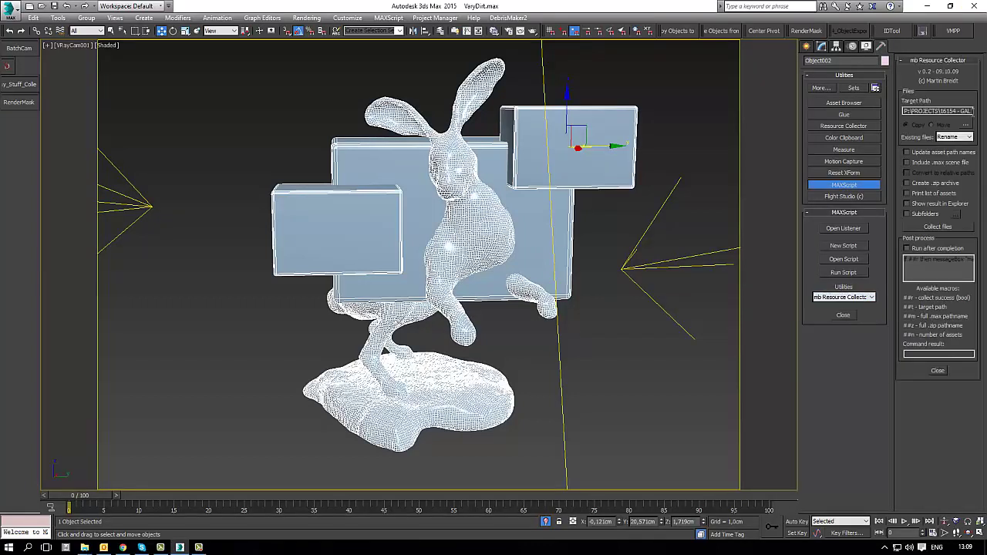
{"action": "left_click", "coordinate": [966, 124]}
{"action": "left_click", "coordinate": [547, 369]}
{"action": "left_click_drag", "start_coordinate": [907, 110], "coordinate": [974, 110]}
{"action": "type", "text": "F:\\MARKOVO\\Scene\\Maps\\"}
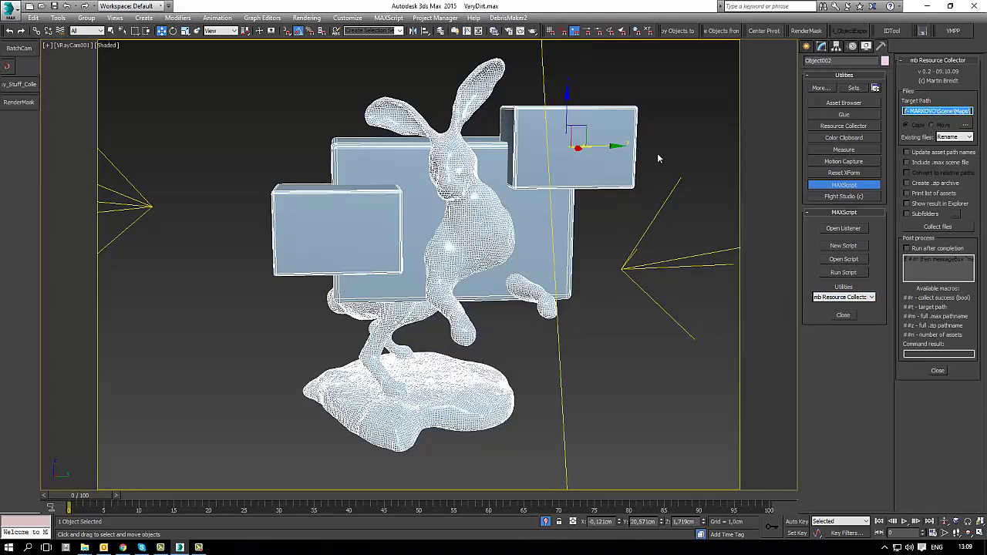
- Reopen Asset Tracking from the application menu and try Set Path on the missing textures again
{"action": "left_click", "coordinate": [9, 10]}
{"action": "mouse_move", "coordinate": [39, 248]}
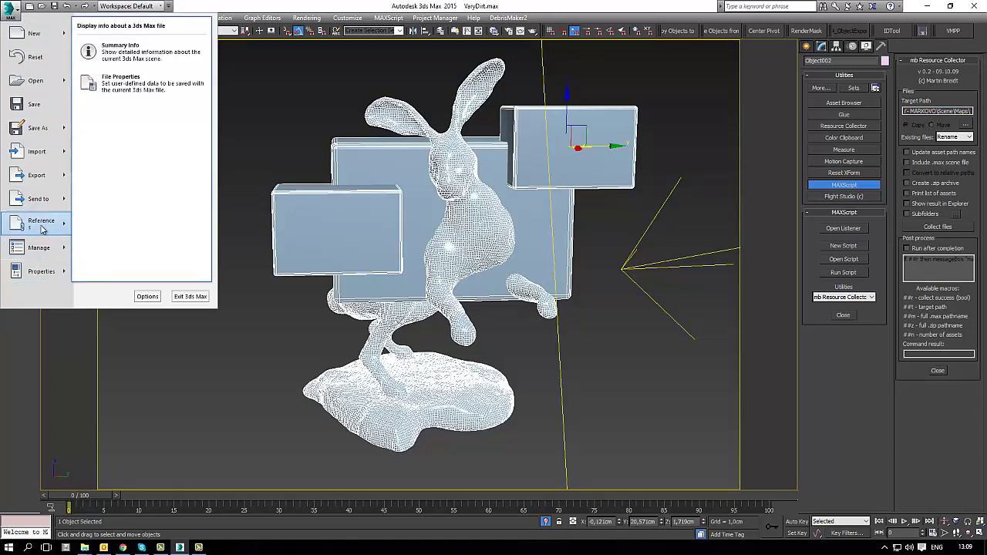
{"action": "mouse_move", "coordinate": [41, 223]}
{"action": "left_click", "coordinate": [134, 191]}
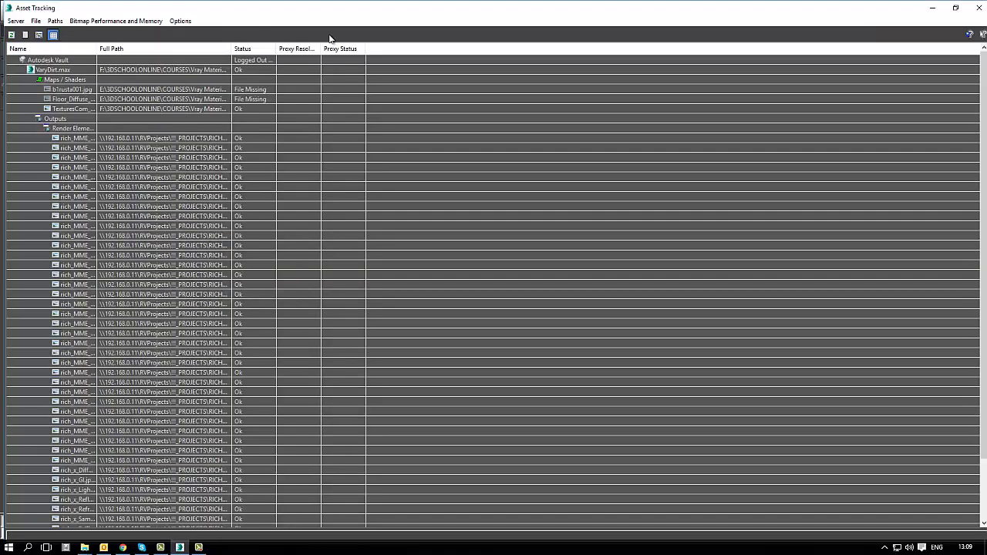
{"action": "left_click", "coordinate": [49, 99], "text": "shift"}
{"action": "right_click", "coordinate": [48, 99]}
{"action": "left_click", "coordinate": [104, 124]}
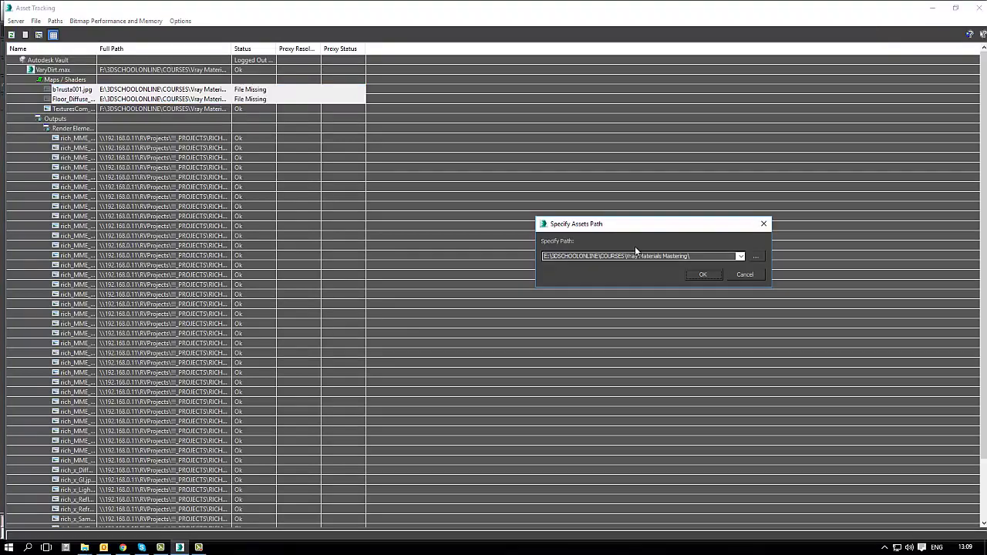
{"action": "left_click", "coordinate": [741, 273]}
{"action": "key", "text": "super+r"}
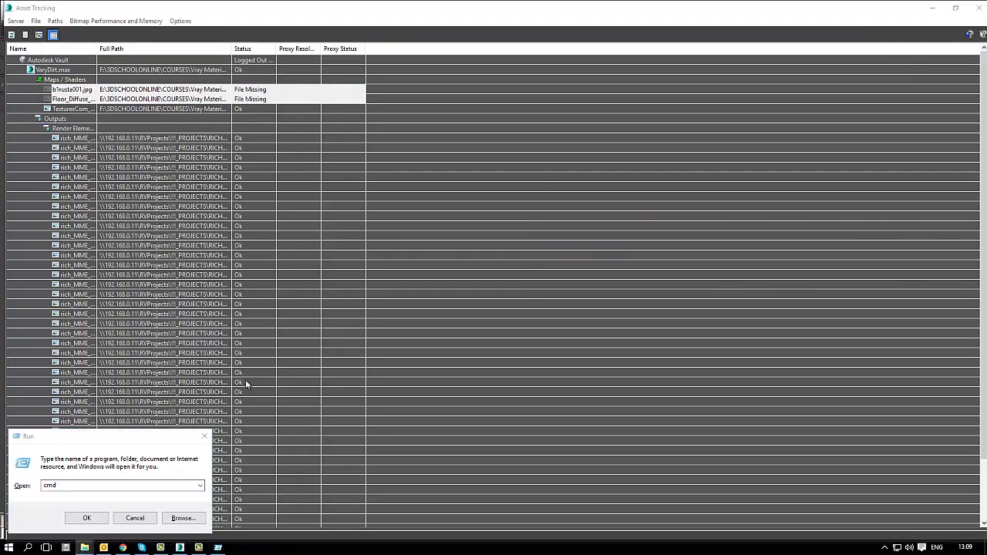
{"action": "key", "text": "Escape"}
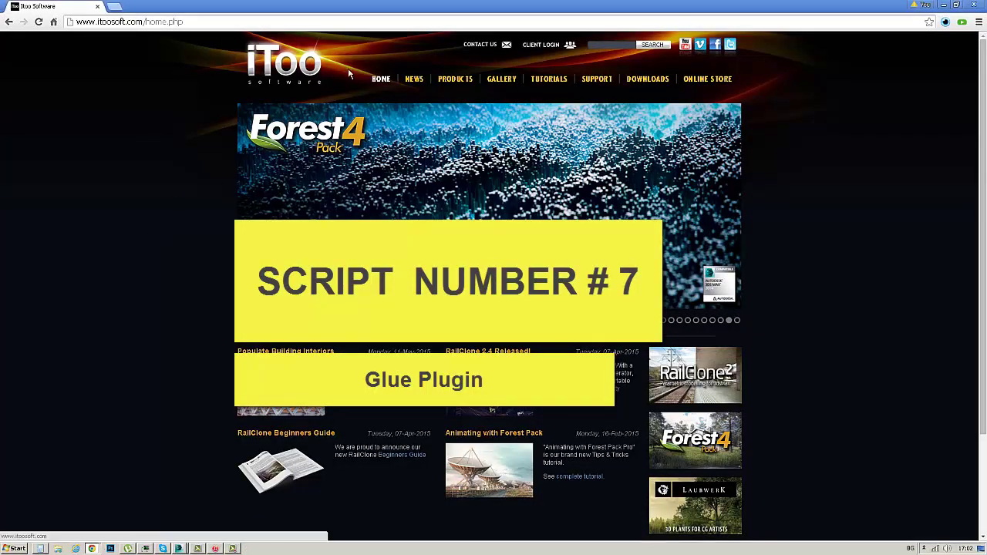
{"action": "mouse_move", "coordinate": [455, 79]}
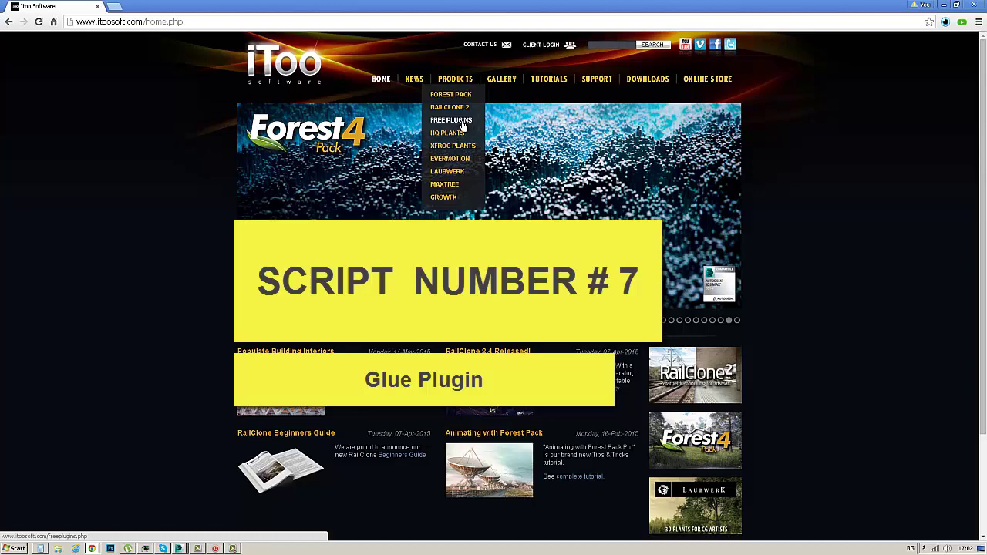
- Download the free Glue Utility plugin from iToo's Free Plugins page, then return to 3ds Max
{"action": "left_click", "coordinate": [462, 124]}
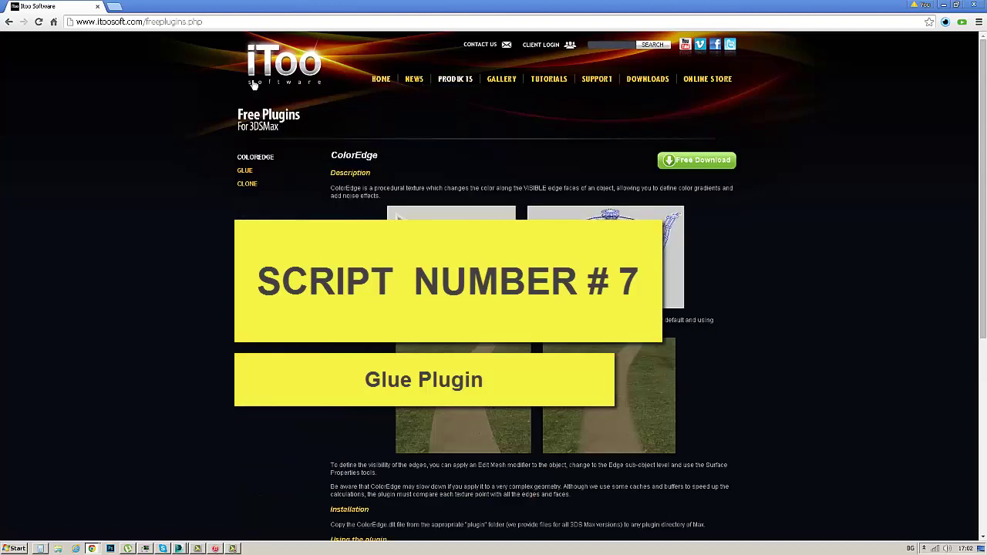
{"action": "left_click", "coordinate": [245, 171]}
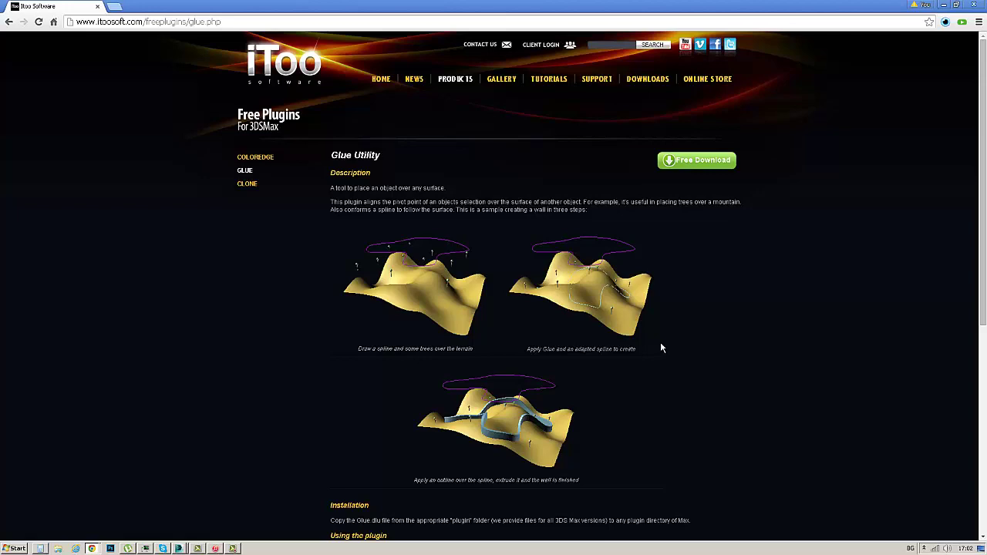
{"action": "scroll", "coordinate": [660, 342], "scroll_direction": "down", "scroll_amount": 3}
{"action": "scroll", "coordinate": [660, 336], "scroll_direction": "down", "scroll_amount": 2}
{"action": "scroll", "coordinate": [679, 254], "scroll_direction": "up", "scroll_amount": 5}
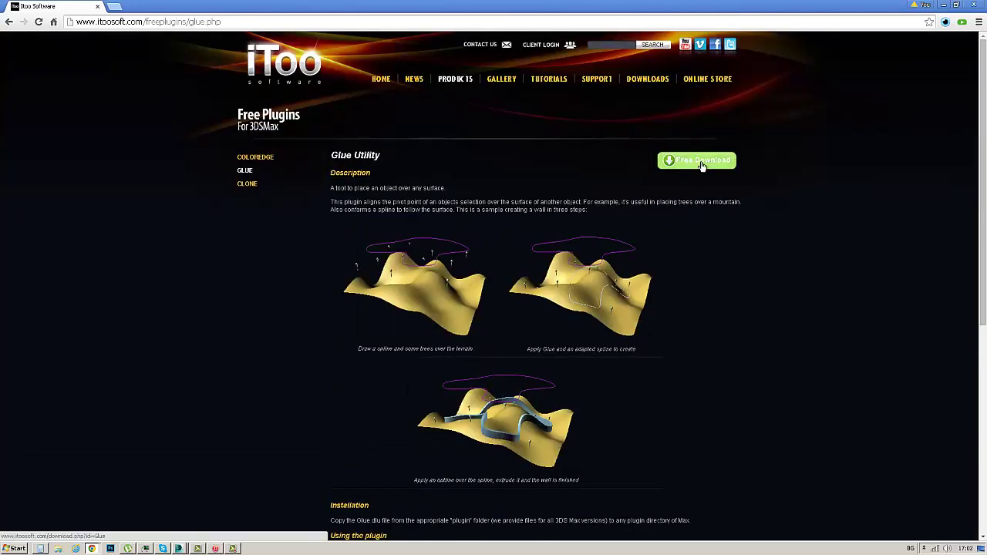
{"action": "left_click", "coordinate": [702, 165]}
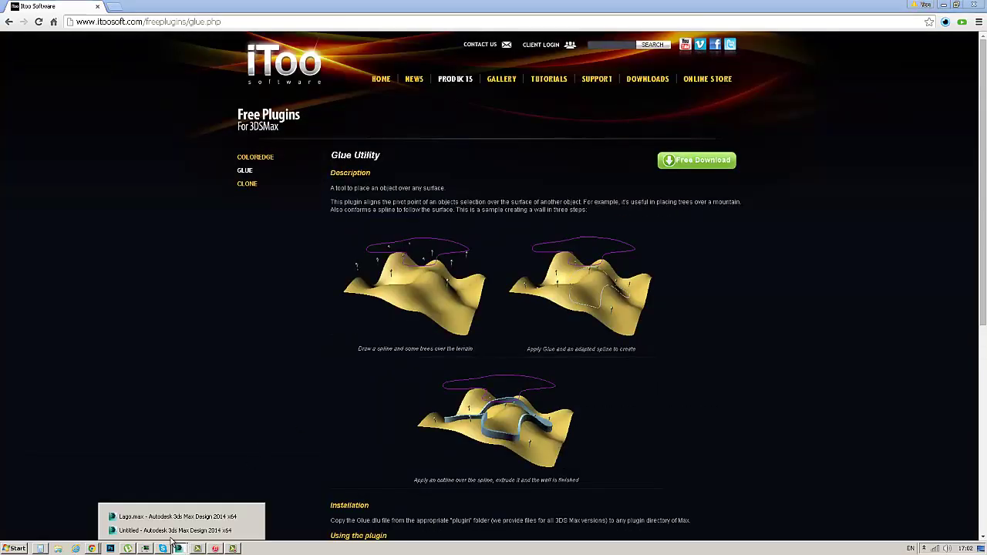
{"action": "left_click", "coordinate": [154, 529]}
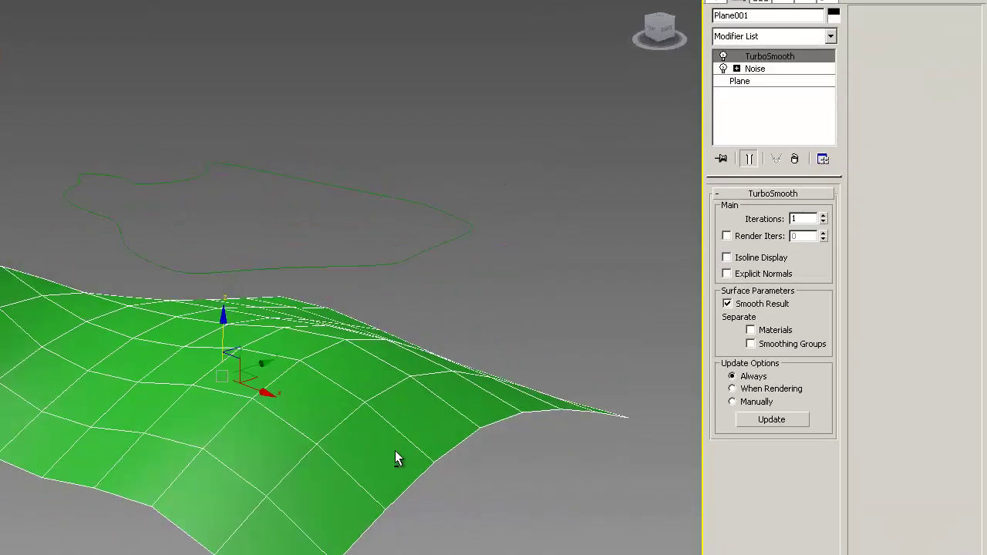
- Select the floating closed spline and open the Glue utility from More utilities
{"action": "left_click_drag", "start_coordinate": [504, 269], "coordinate": [408, 154]}
{"action": "left_click", "coordinate": [819, 4]}
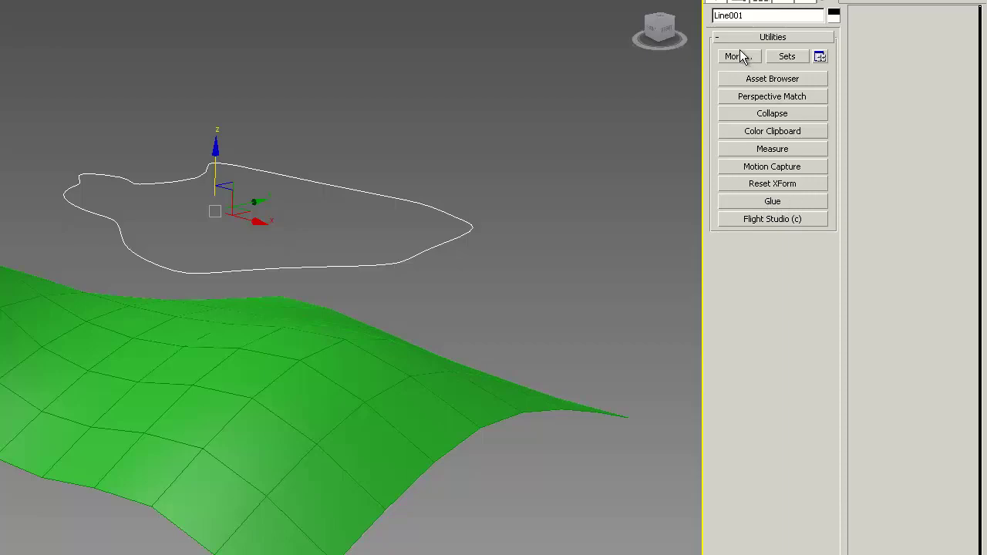
{"action": "left_click", "coordinate": [740, 56]}
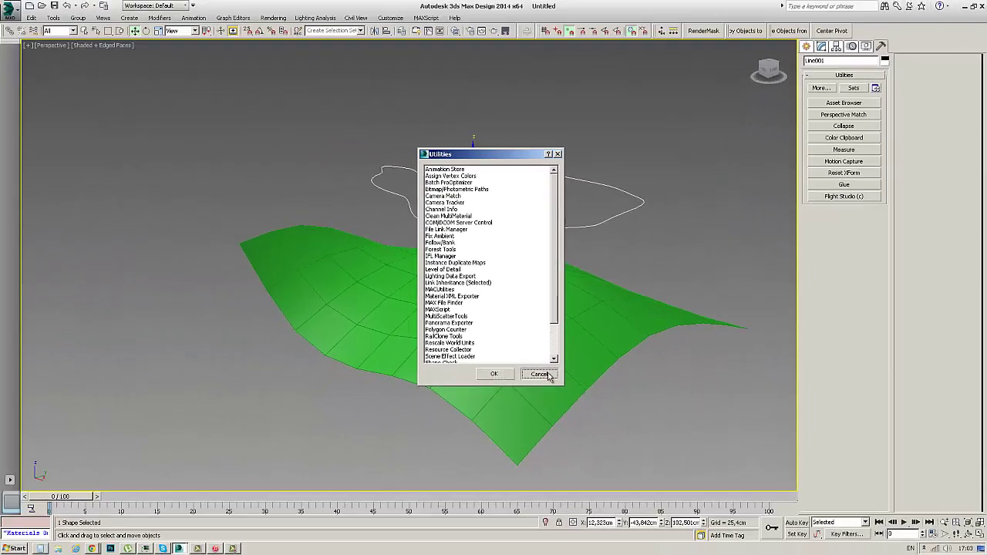
{"action": "left_click", "coordinate": [539, 434]}
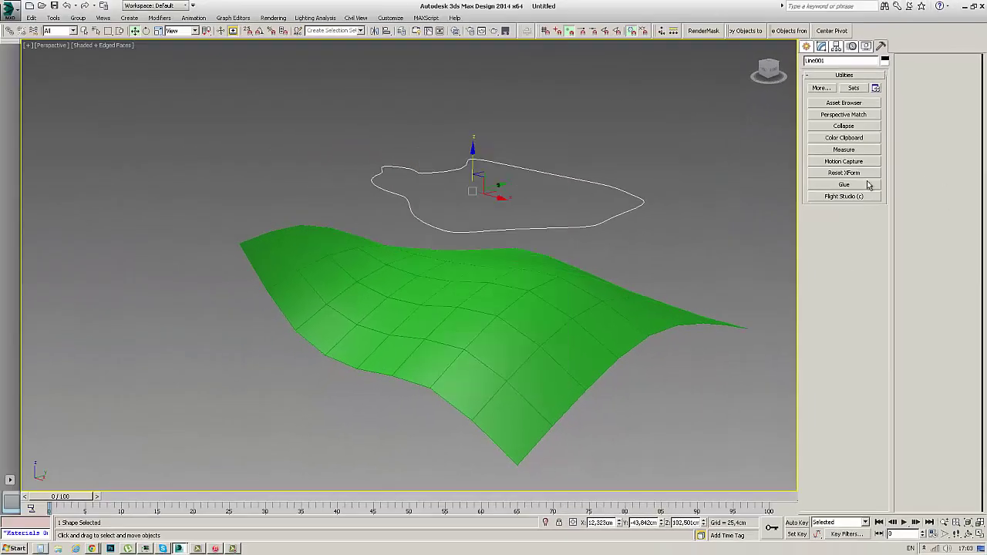
{"action": "left_click", "coordinate": [845, 185]}
- Pick Plane001 as base object and glue the spline onto the wavy green surface
{"action": "left_click", "coordinate": [872, 239]}
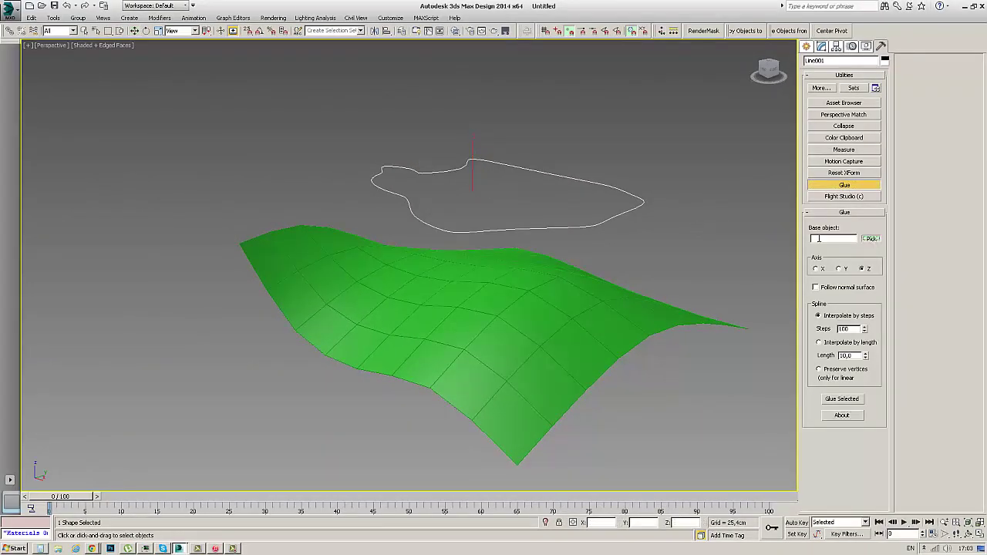
{"action": "left_click", "coordinate": [592, 318]}
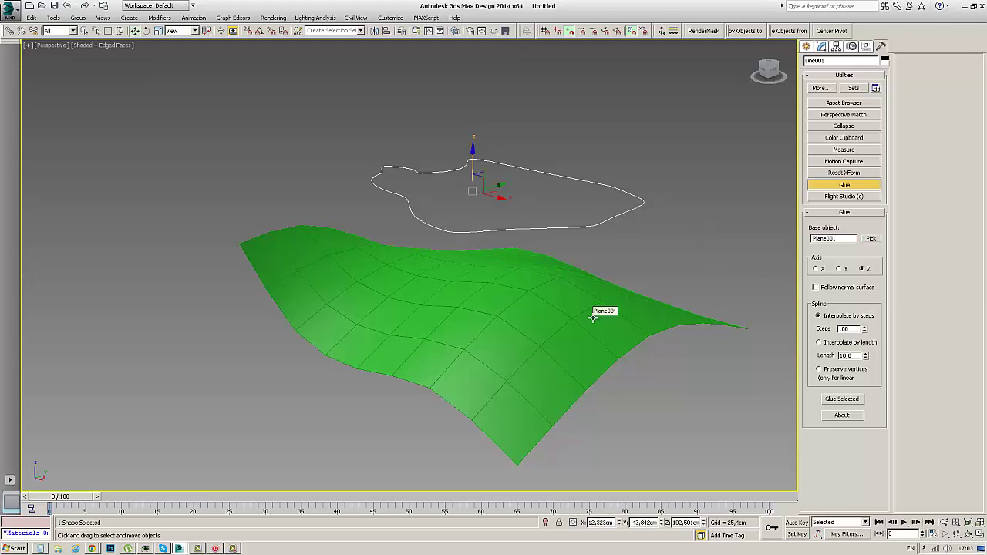
{"action": "left_click", "coordinate": [843, 398]}
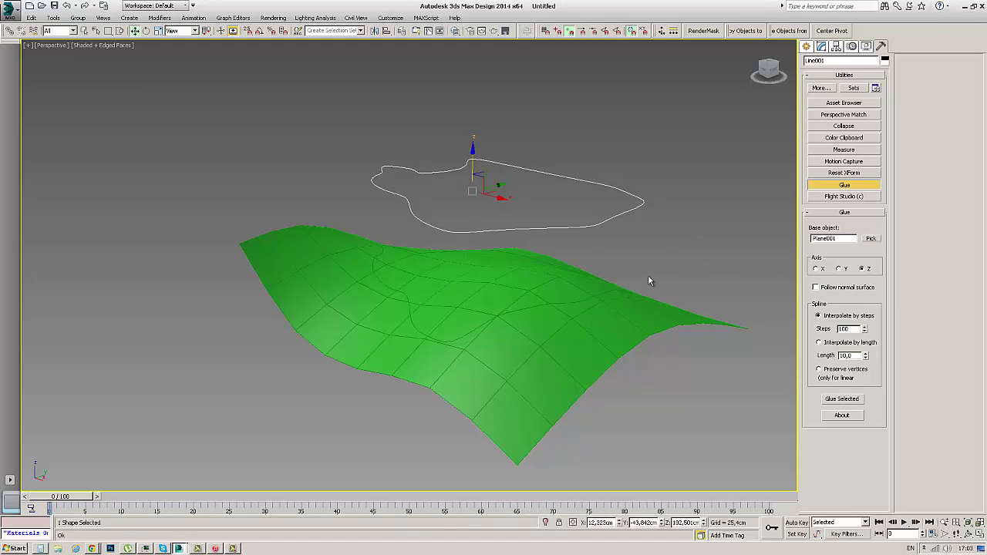
{"action": "middle_click_drag", "start_coordinate": [515, 174], "coordinate": [421, 305], "text": "alt"}
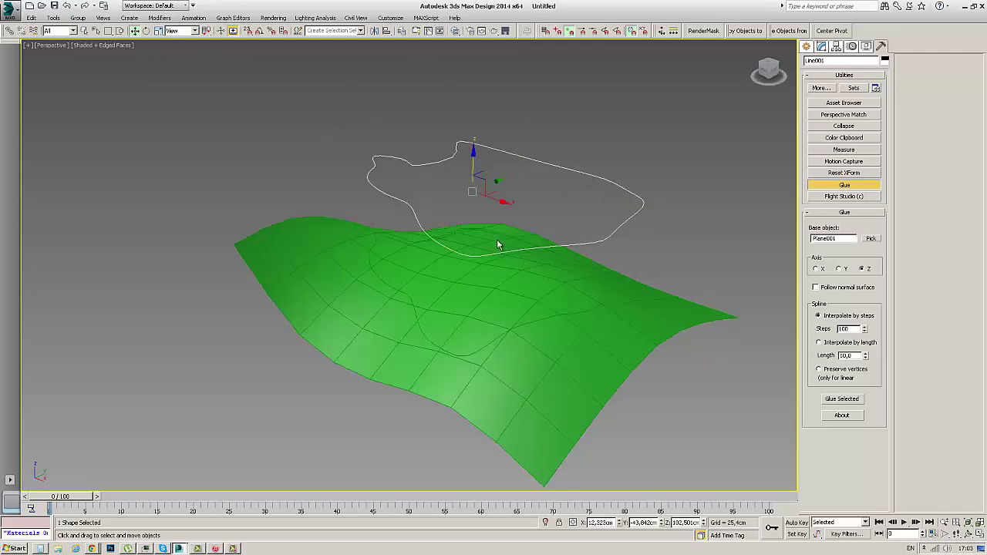
{"action": "key", "text": "F3"}
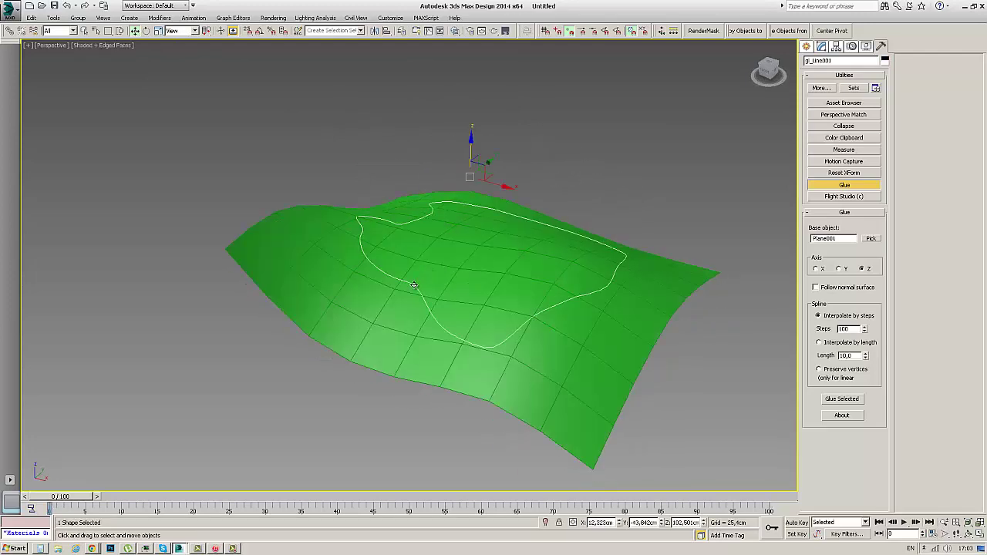
{"action": "mouse_move", "coordinate": [448, 263]}
{"action": "middle_mouse_down", "text": "alt"}
{"action": "mouse_move", "coordinate": [504, 278]}
{"action": "mouse_move", "coordinate": [706, 134]}
{"action": "middle_mouse_up", "text": "alt"}
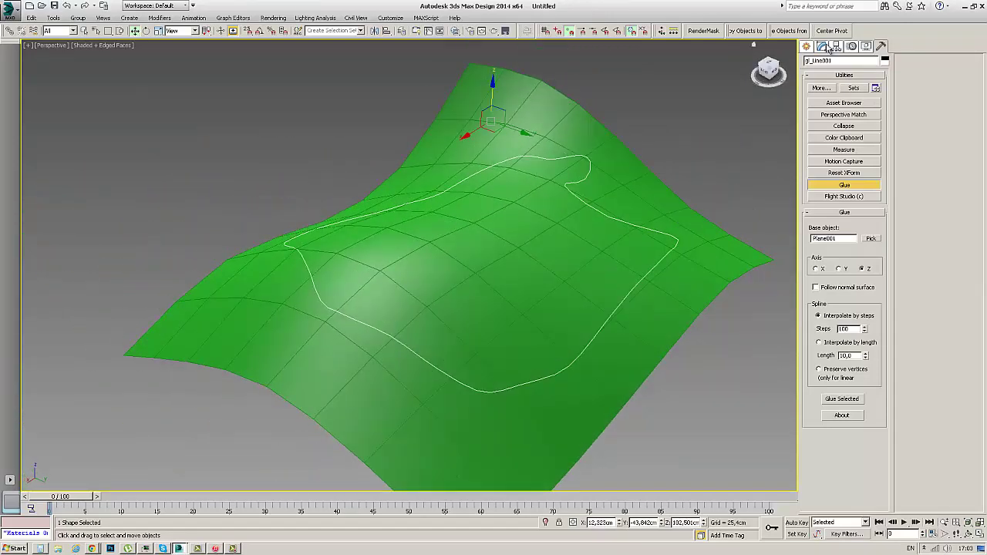
- Outline the draped spline by 5 cm at Spline level
{"action": "left_click", "coordinate": [820, 46]}
{"action": "left_click", "coordinate": [857, 214]}
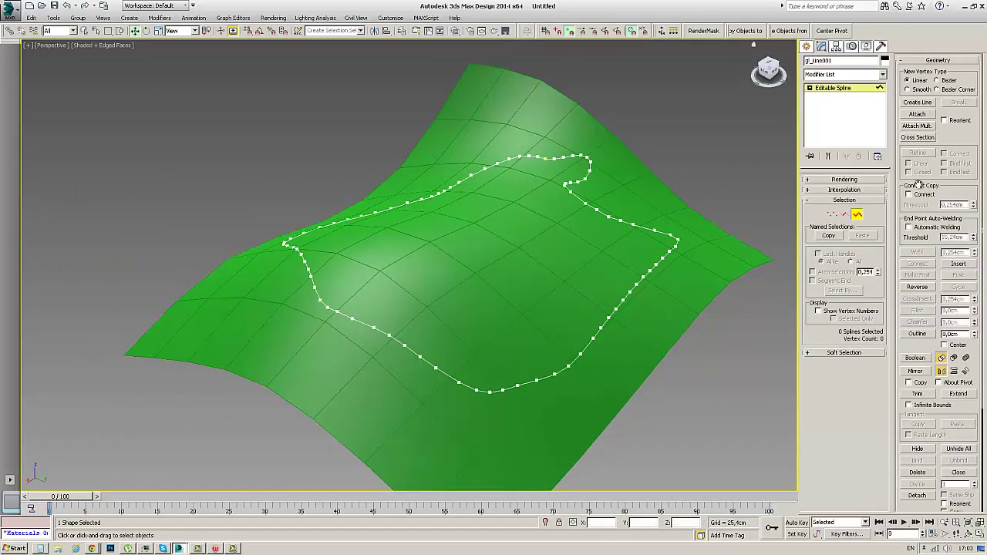
{"action": "left_click_drag", "start_coordinate": [974, 336], "coordinate": [983, 333]}
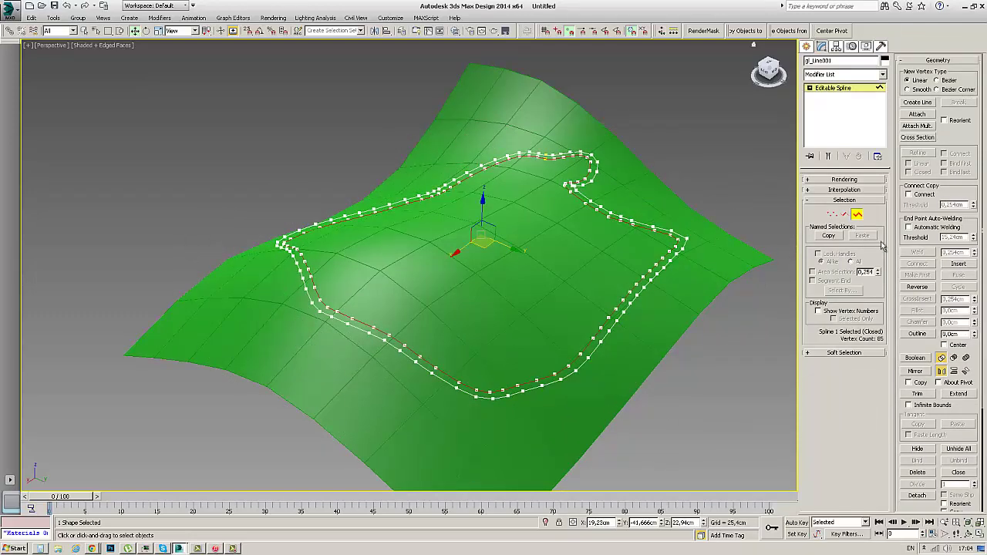
- Make the spline renderable with a rectangular section, length 5 cm and width 20 cm
{"action": "left_click", "coordinate": [844, 179]}
{"action": "left_click", "coordinate": [809, 189]}
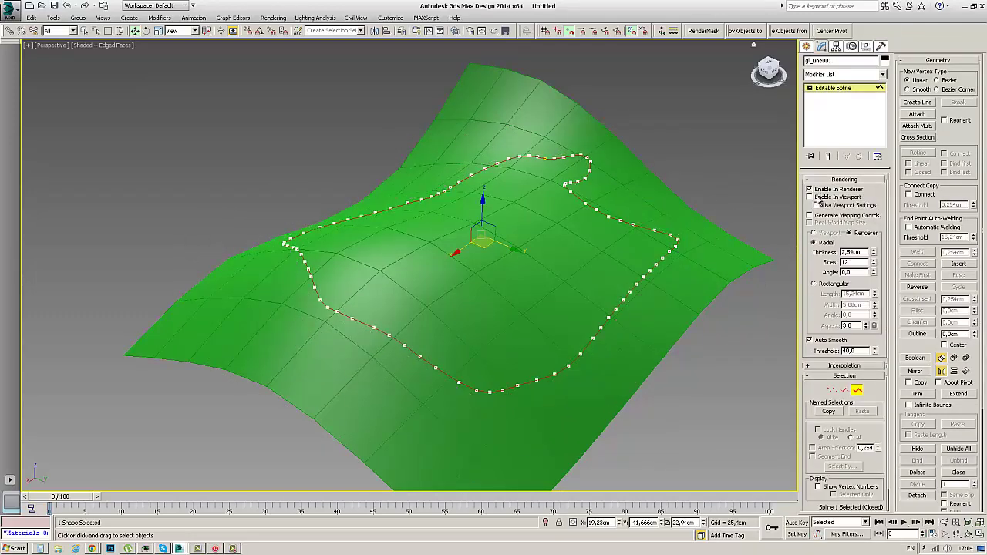
{"action": "left_click", "coordinate": [843, 287]}
{"action": "double_click", "coordinate": [870, 294]}
{"action": "type", "text": "1"}
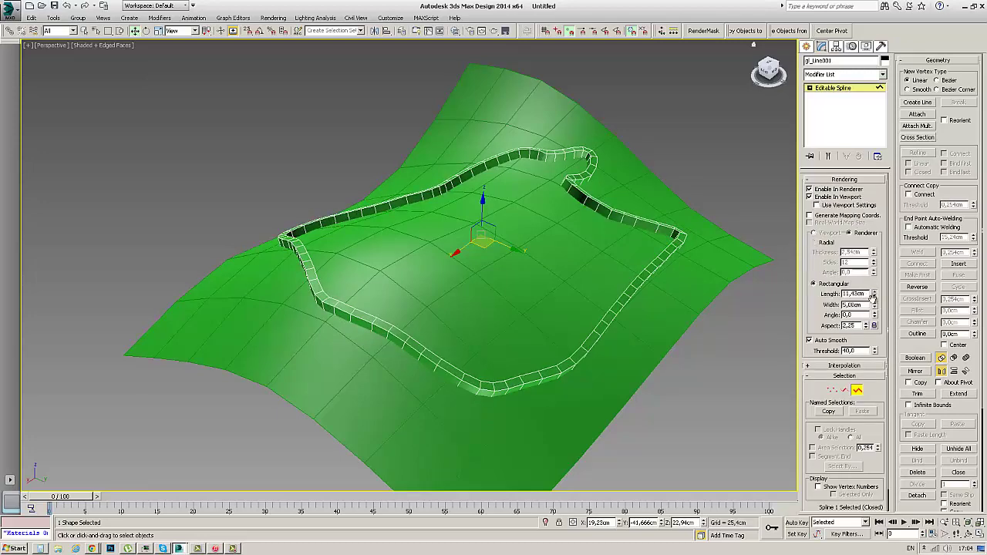
{"action": "key", "text": "Tab"}
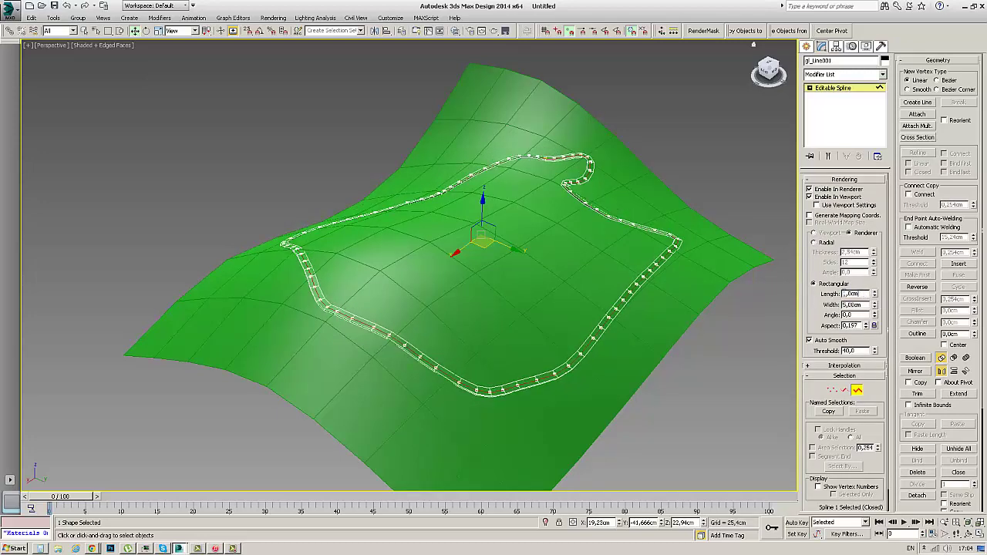
{"action": "double_click", "coordinate": [851, 293]}
{"action": "type", "text": "5"}
{"action": "key", "text": "Return"}
{"action": "key", "text": "Tab"}
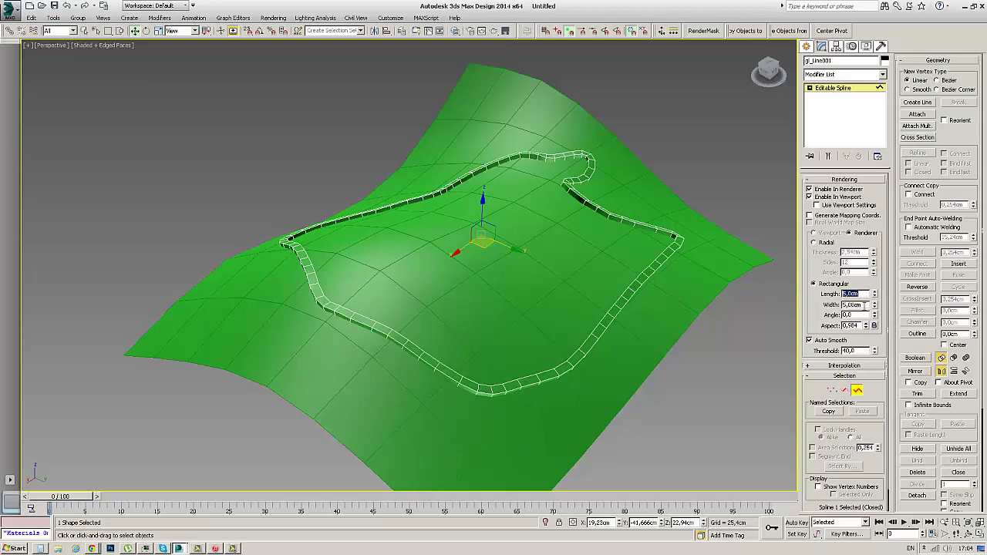
{"action": "type", "text": "20"}
{"action": "key", "text": "Return"}
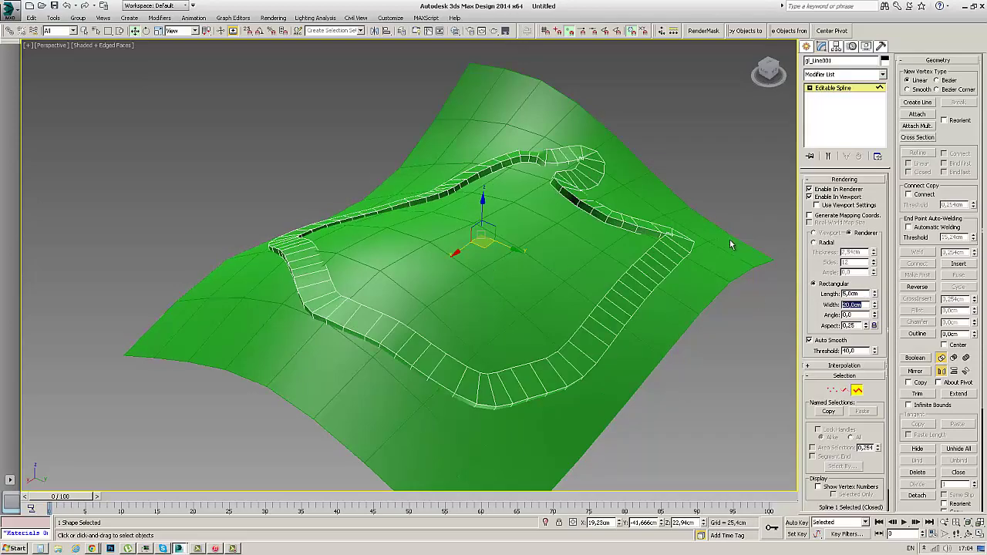
{"action": "mouse_move", "coordinate": [654, 159]}
{"action": "middle_mouse_down", "text": "alt"}
{"action": "mouse_move", "coordinate": [570, 264]}
{"action": "mouse_move", "coordinate": [582, 272]}
{"action": "mouse_move", "coordinate": [613, 263]}
{"action": "middle_mouse_up", "text": "alt"}
{"action": "left_click", "coordinate": [809, 340]}
- Orbit to a low side view of the strip and open the Project Manager menu
{"action": "mouse_move", "coordinate": [555, 370]}
{"action": "middle_mouse_down", "text": "alt"}
{"action": "mouse_move", "coordinate": [590, 365]}
{"action": "mouse_move", "coordinate": [654, 312]}
{"action": "mouse_move", "coordinate": [654, 328]}
{"action": "middle_mouse_up", "text": "alt"}
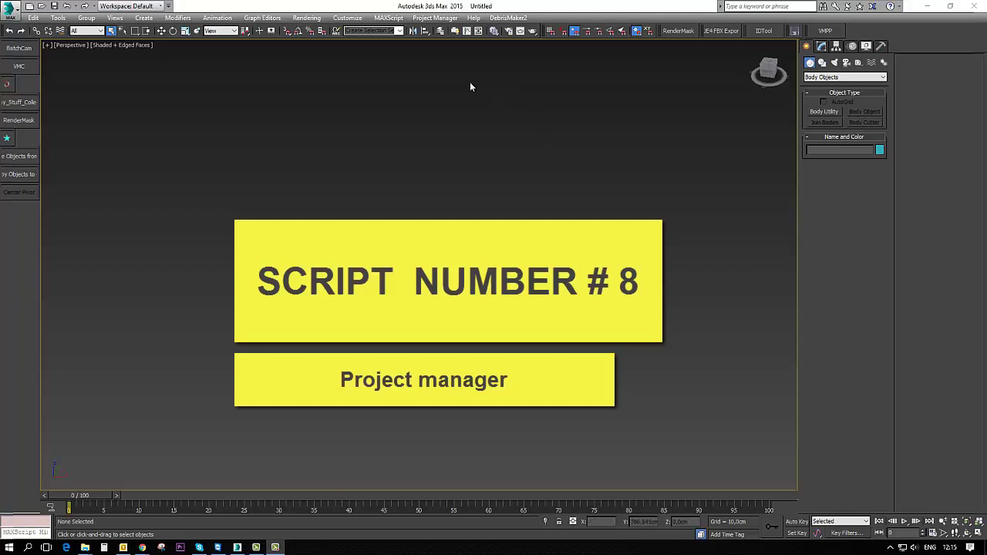
{"action": "left_click", "coordinate": [433, 18]}
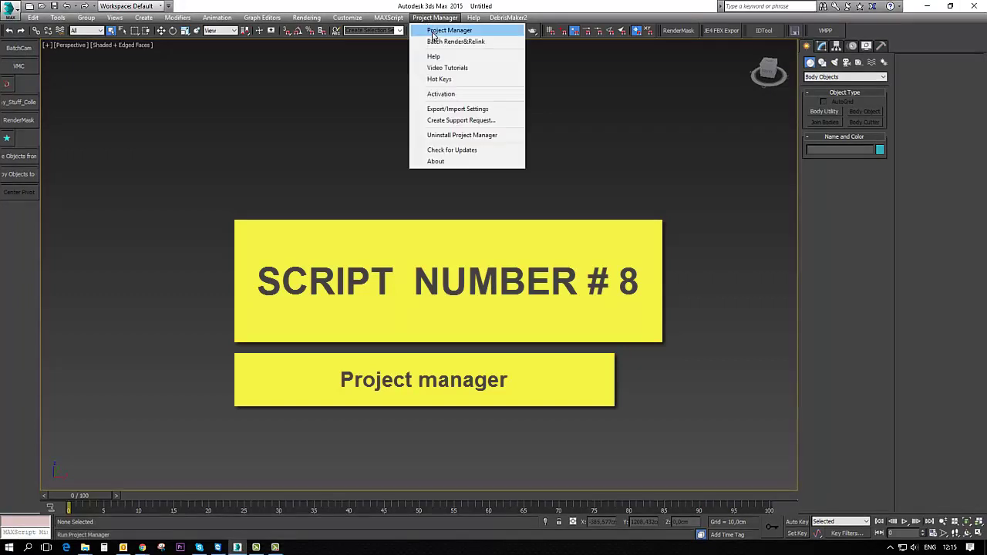
- Browse the Chairs library in the maximized Explorer to Alma design and show Lips.max details
{"action": "left_click", "coordinate": [436, 31]}
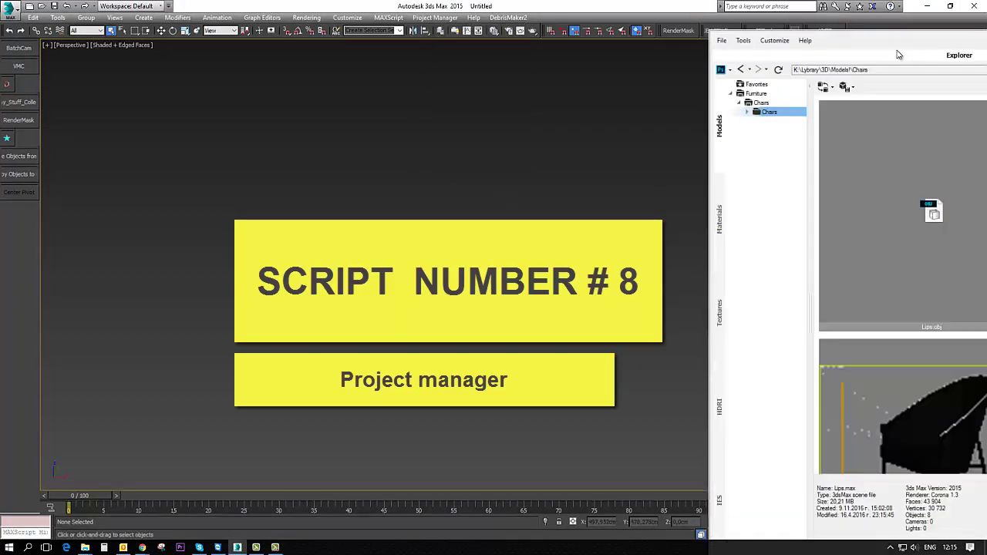
{"action": "left_click_drag", "start_coordinate": [897, 54], "coordinate": [657, 69]}
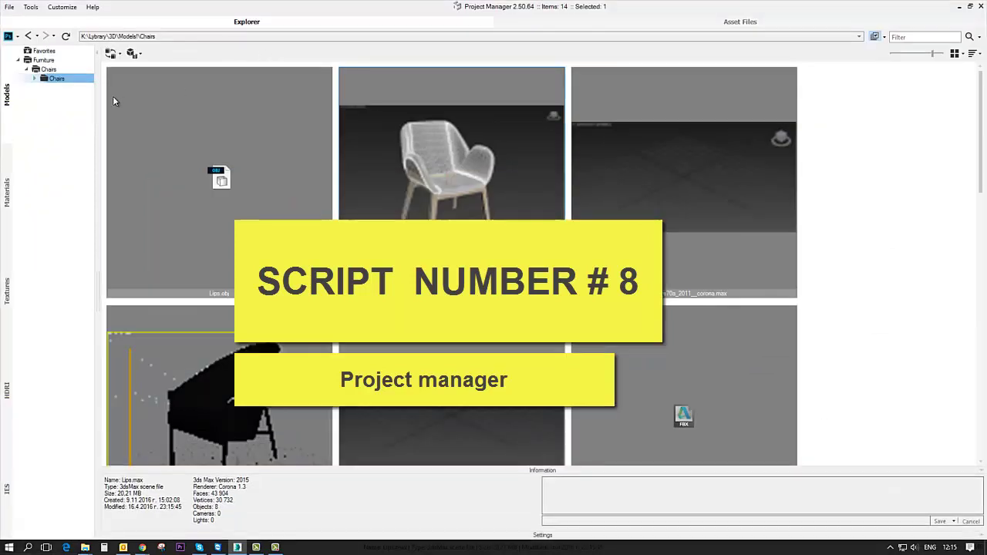
{"action": "left_click", "coordinate": [34, 78]}
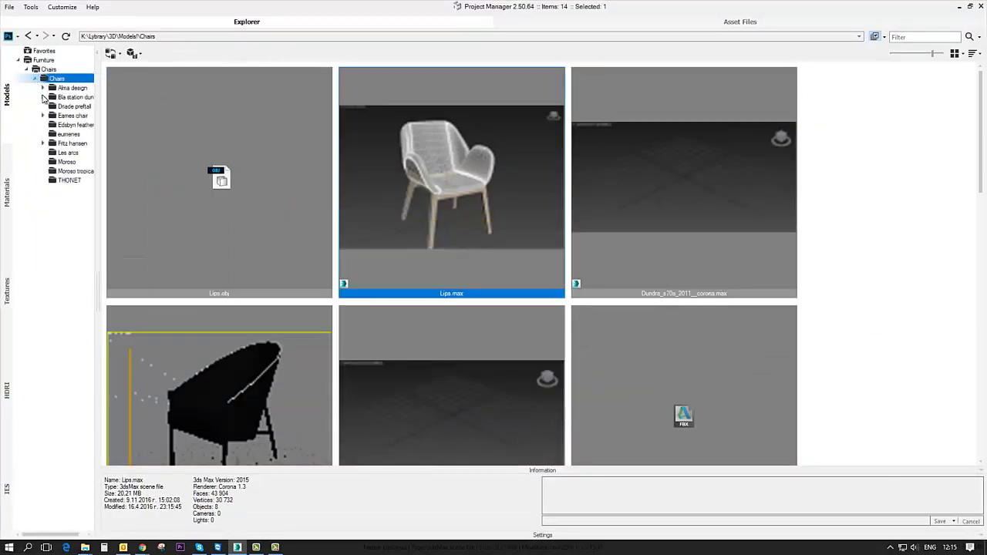
{"action": "double_click", "coordinate": [57, 99]}
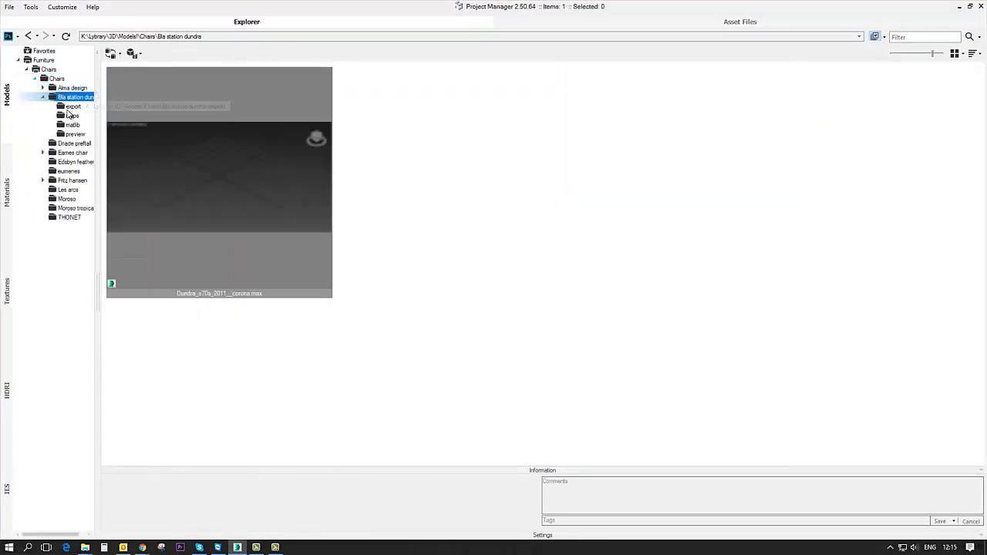
{"action": "left_click", "coordinate": [69, 107]}
{"action": "double_click", "coordinate": [63, 153]}
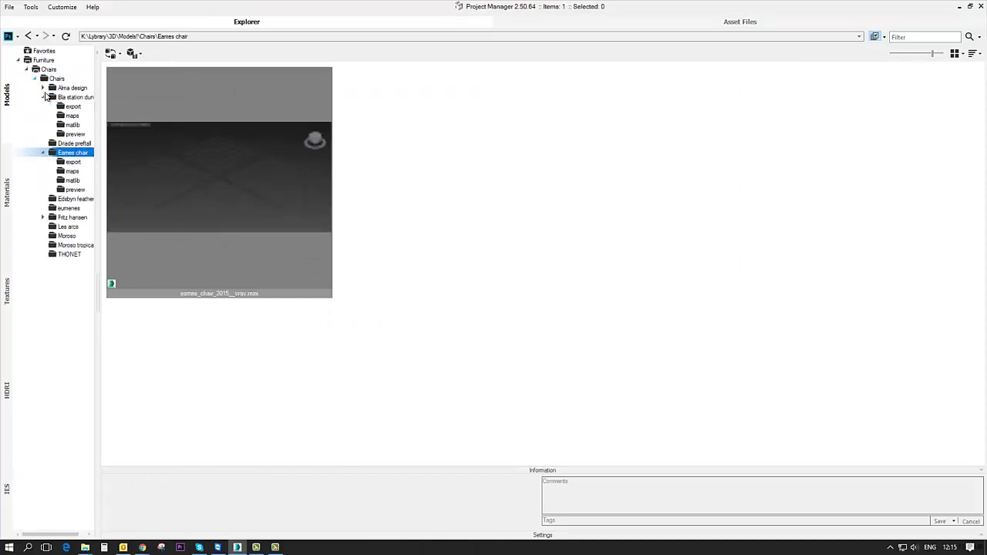
{"action": "double_click", "coordinate": [42, 87]}
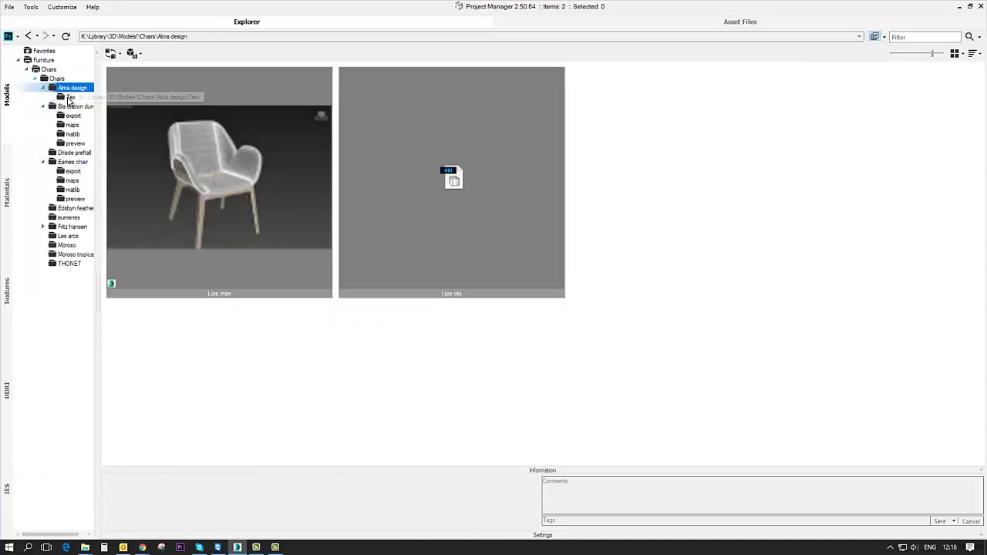
{"action": "left_click", "coordinate": [254, 274]}
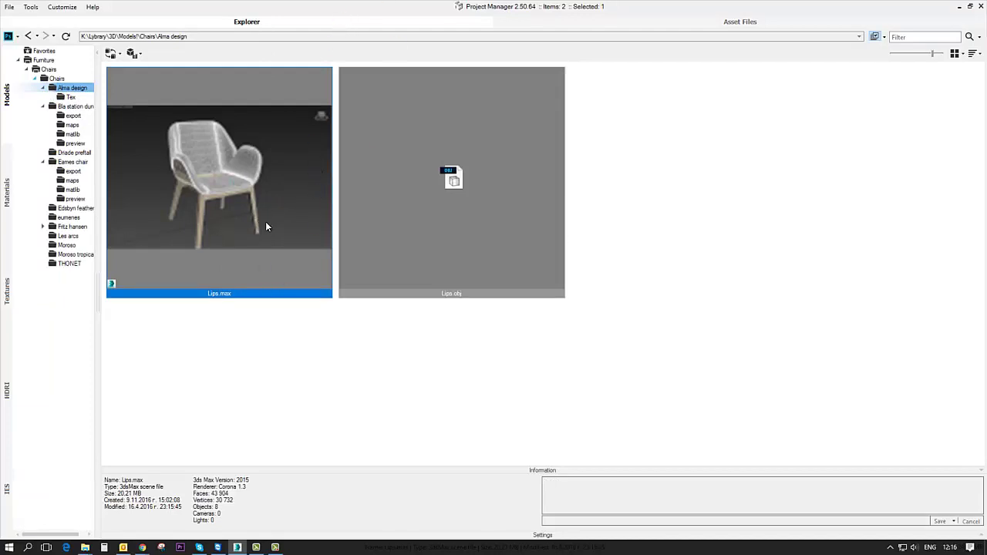
{"action": "double_click", "coordinate": [354, 5]}
- Move the explorer aside and orbit around both chairs in the scene
{"action": "mouse_move", "coordinate": [540, 182]}
{"action": "left_mouse_down"}
{"action": "mouse_move", "coordinate": [721, 116]}
{"action": "mouse_move", "coordinate": [925, 101]}
{"action": "left_mouse_up"}
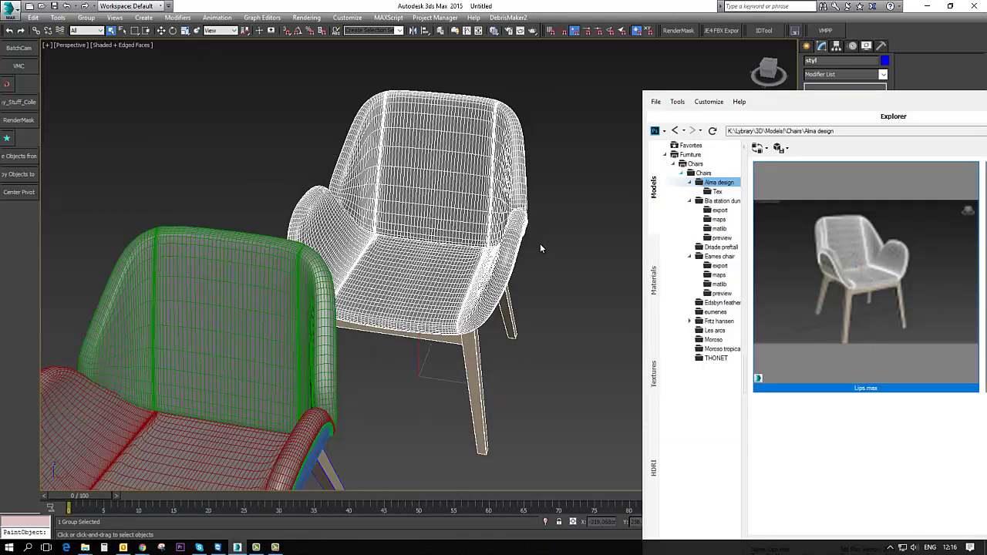
{"action": "scroll", "coordinate": [240, 312], "scroll_direction": "down", "scroll_amount": 3}
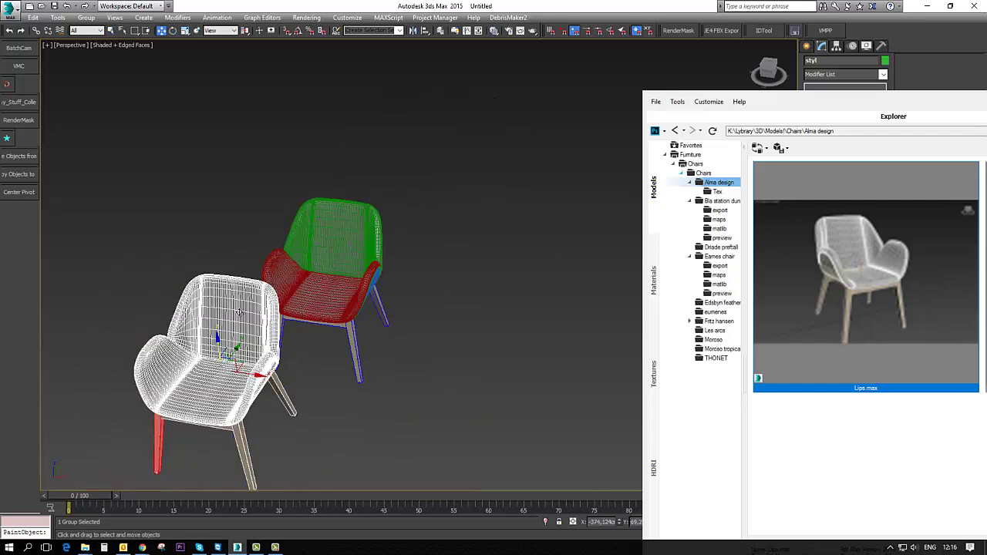
{"action": "middle_click_drag", "start_coordinate": [350, 399], "coordinate": [317, 324], "text": "alt"}
{"action": "scroll", "coordinate": [317, 324], "scroll_direction": "up", "scroll_amount": 2}
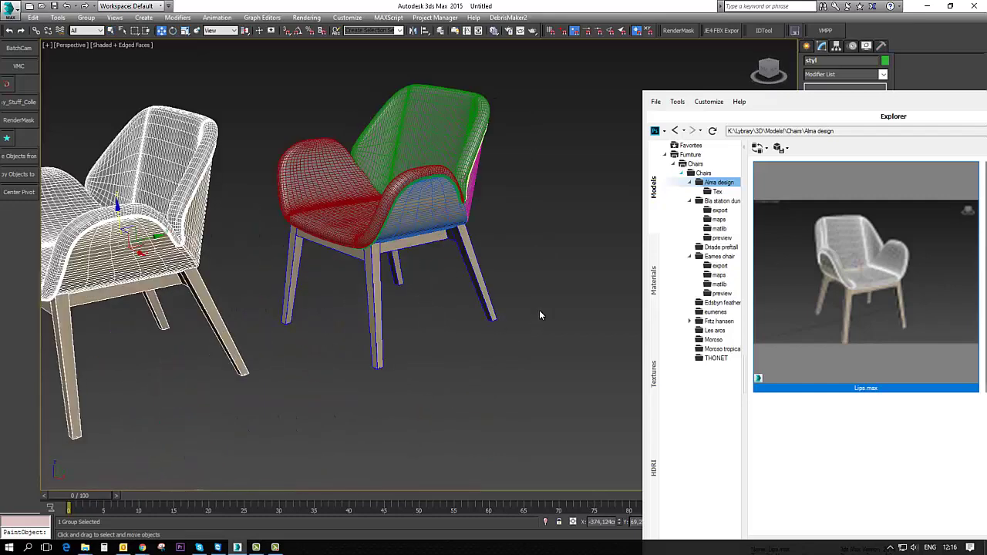
{"action": "scroll", "coordinate": [539, 310], "scroll_direction": "up", "scroll_amount": 1}
{"action": "left_click_drag", "start_coordinate": [782, 104], "coordinate": [724, 91]}
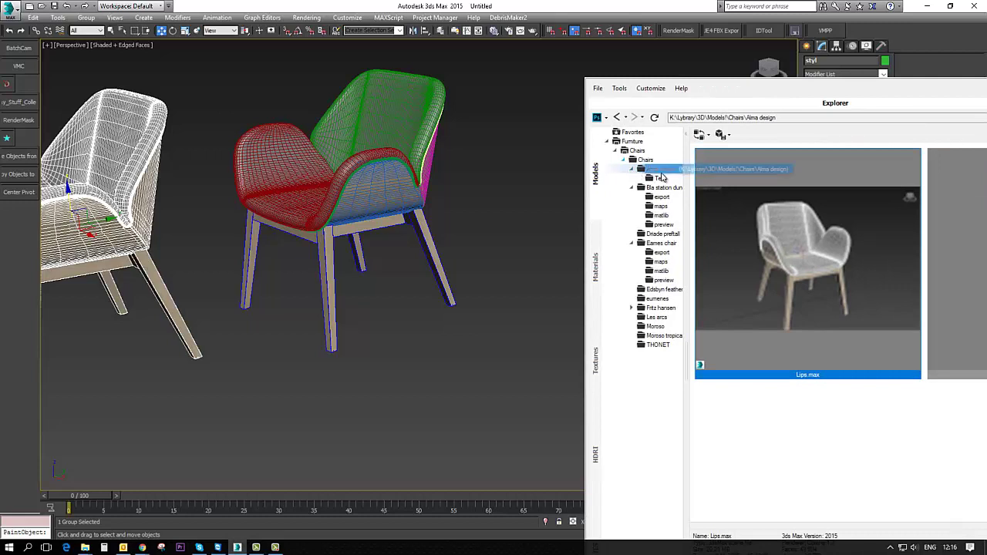
- Collapse the Alma design, Chairs and Furniture folders in the explorer tree
{"action": "left_click", "coordinate": [657, 178]}
{"action": "left_click", "coordinate": [654, 168]}
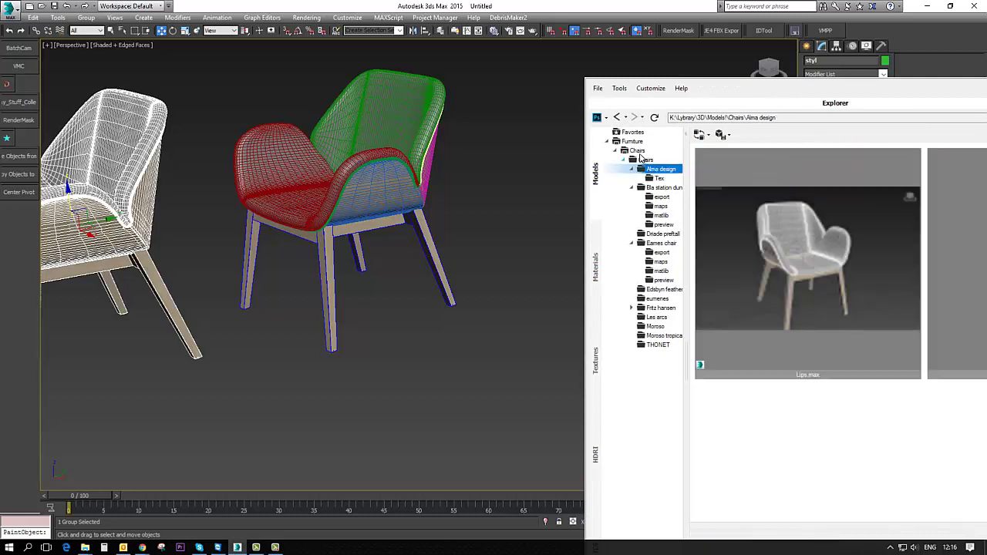
{"action": "left_click", "coordinate": [637, 151]}
{"action": "left_click", "coordinate": [623, 142]}
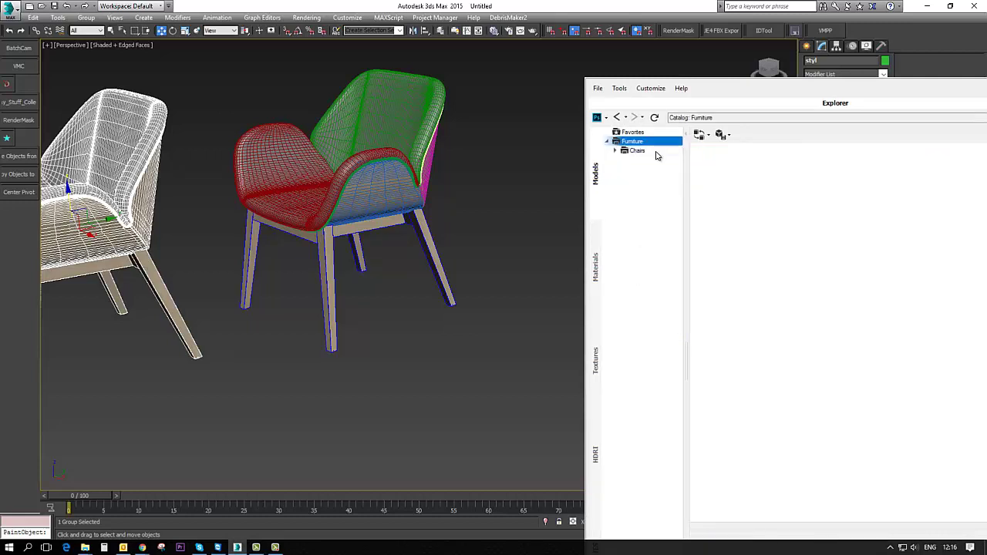
{"action": "left_click", "coordinate": [606, 143]}
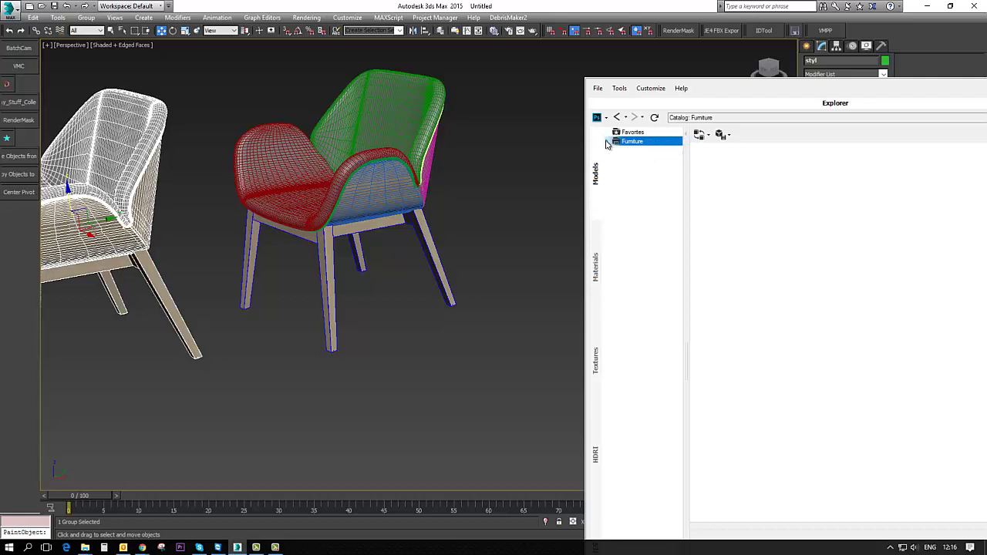
- Show Scene Materials thumbnails on the Materials tab, then view the Textures and HDRI tabs
{"action": "left_click", "coordinate": [596, 266]}
{"action": "double_click", "coordinate": [637, 135]}
{"action": "left_click", "coordinate": [648, 141]}
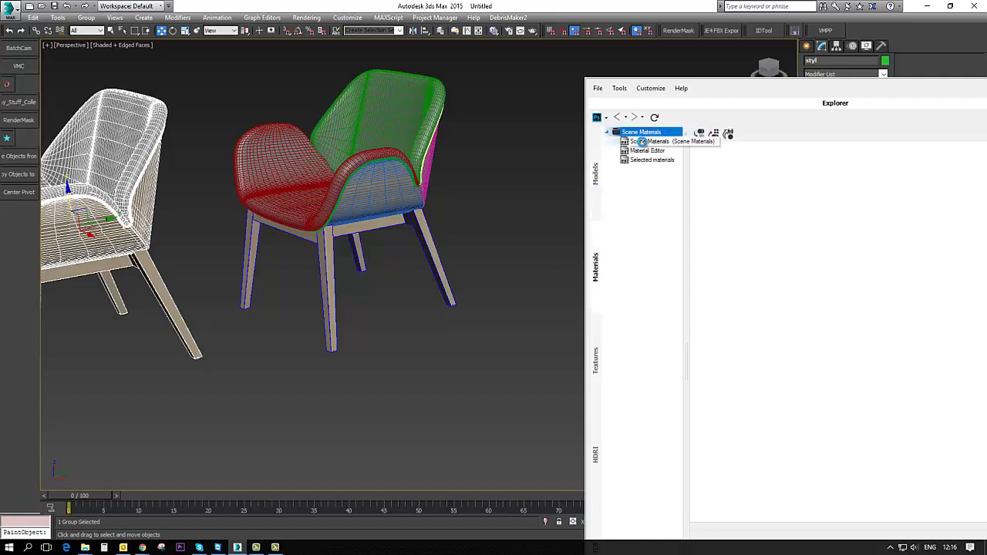
{"action": "left_click", "coordinate": [595, 358]}
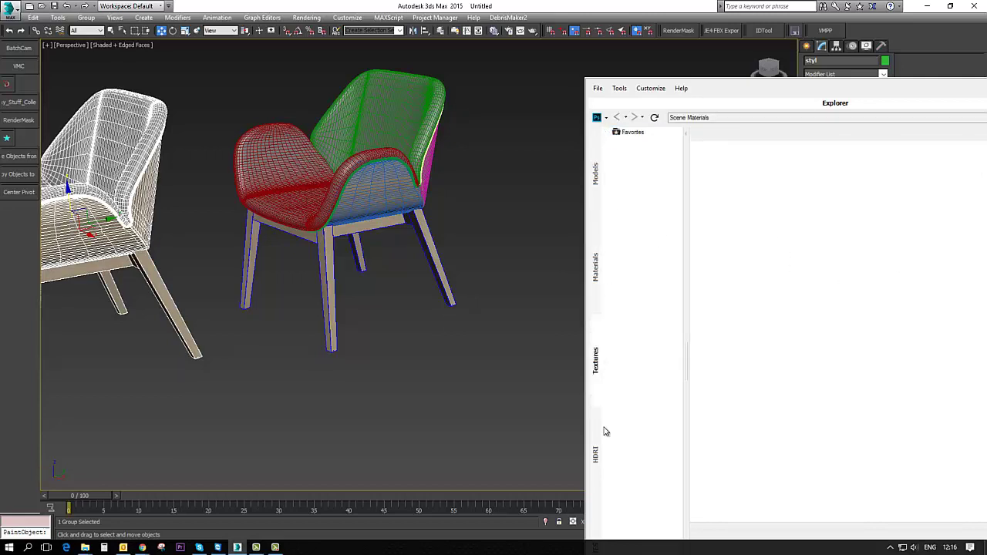
{"action": "left_click", "coordinate": [597, 455]}
- Maximize Project Manager, review its Preferences, then close it and orbit toward the white chair
{"action": "double_click", "coordinate": [740, 89]}
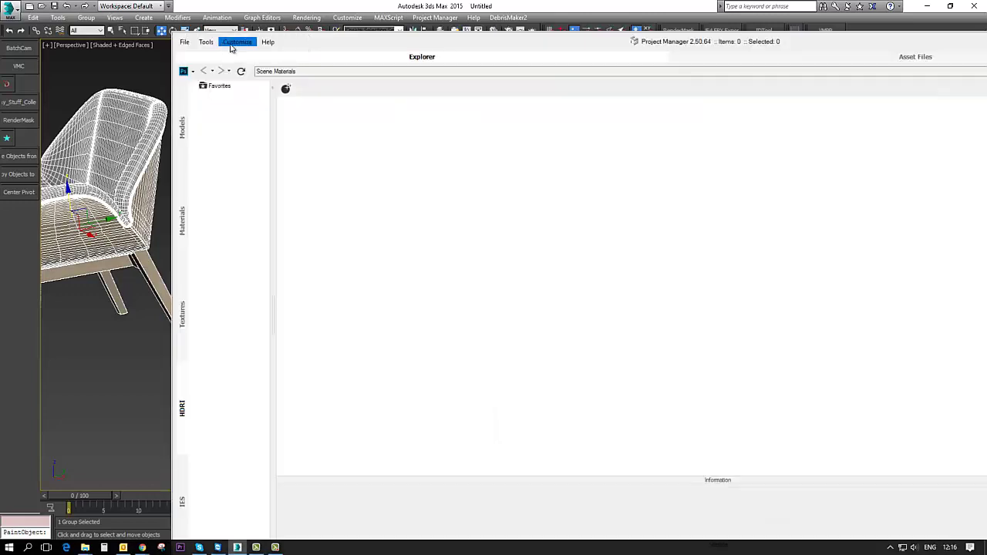
{"action": "left_click", "coordinate": [237, 41]}
{"action": "left_click", "coordinate": [250, 91]}
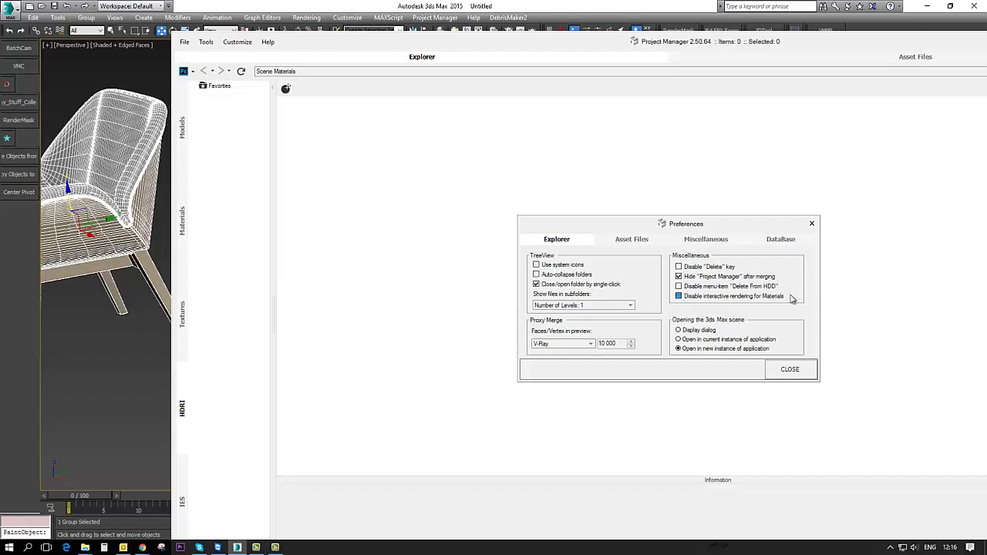
{"action": "left_click", "coordinate": [813, 225]}
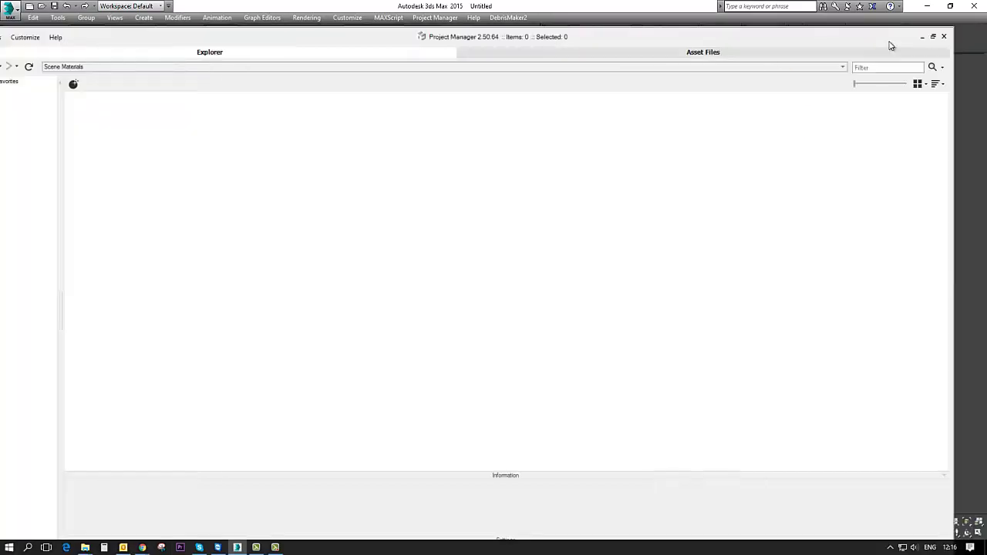
{"action": "left_click", "coordinate": [948, 41]}
{"action": "middle_click_drag", "start_coordinate": [593, 271], "coordinate": [503, 275], "text": "alt"}
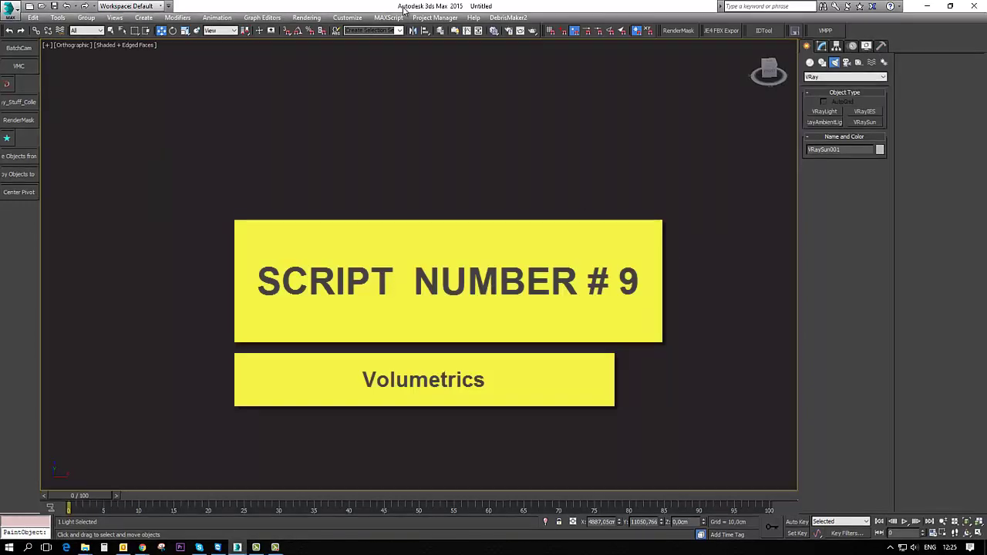
- Open and close Environment and Effects, orbit around the sun, and bring up the scripts folder
{"action": "left_click", "coordinate": [347, 16]}
{"action": "key", "text": "Escape"}
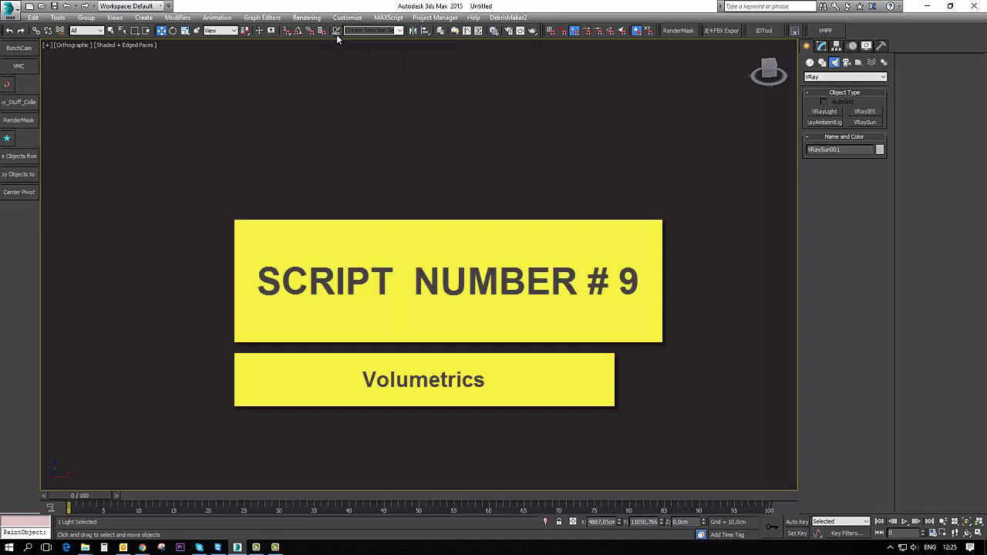
{"action": "key", "text": "8"}
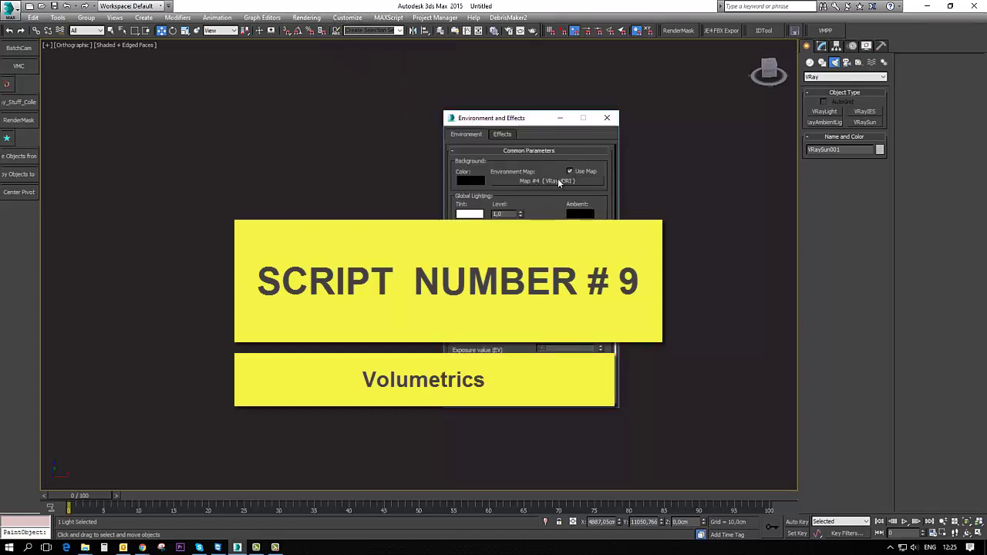
{"action": "left_click", "coordinate": [609, 120]}
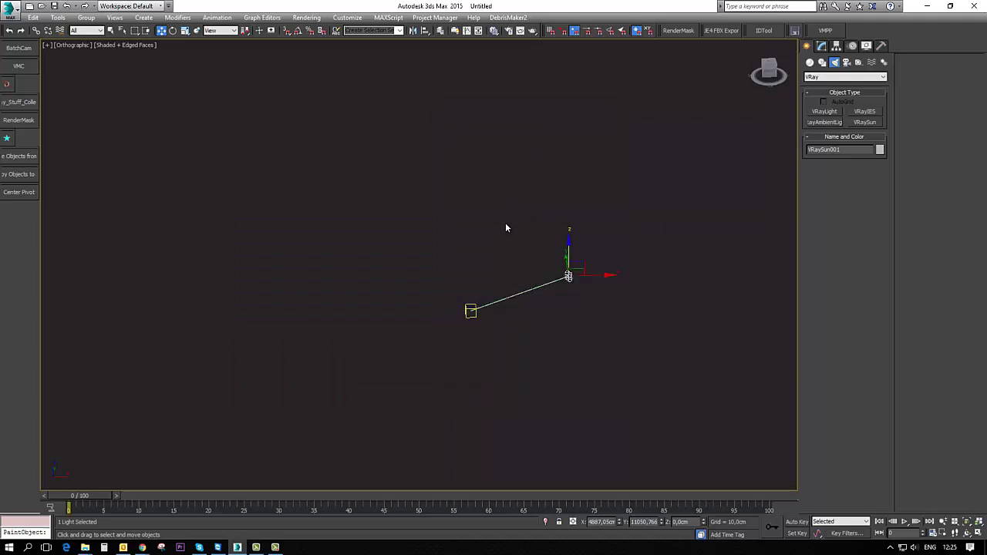
{"action": "key", "text": "super"}
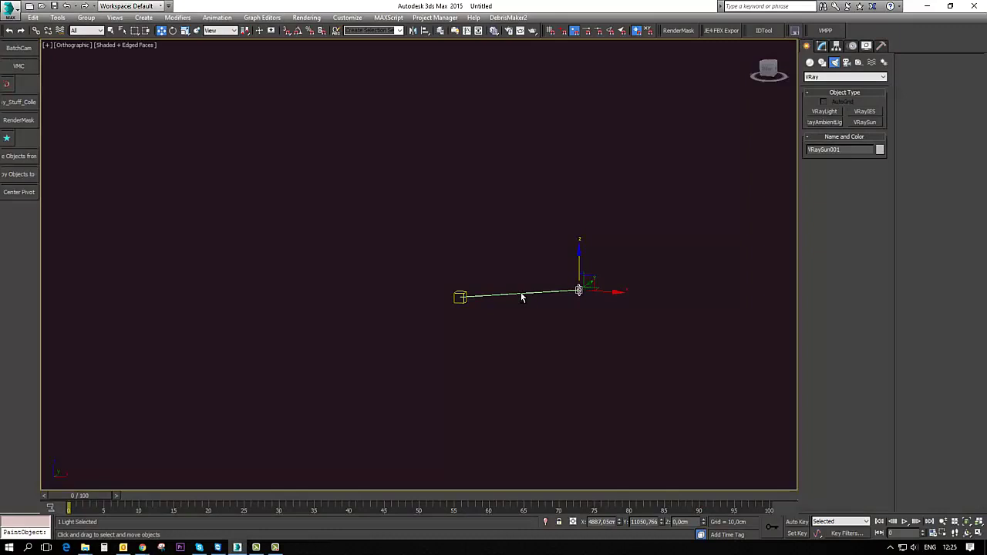
{"action": "middle_click_drag", "start_coordinate": [521, 297], "coordinate": [486, 306], "text": "alt"}
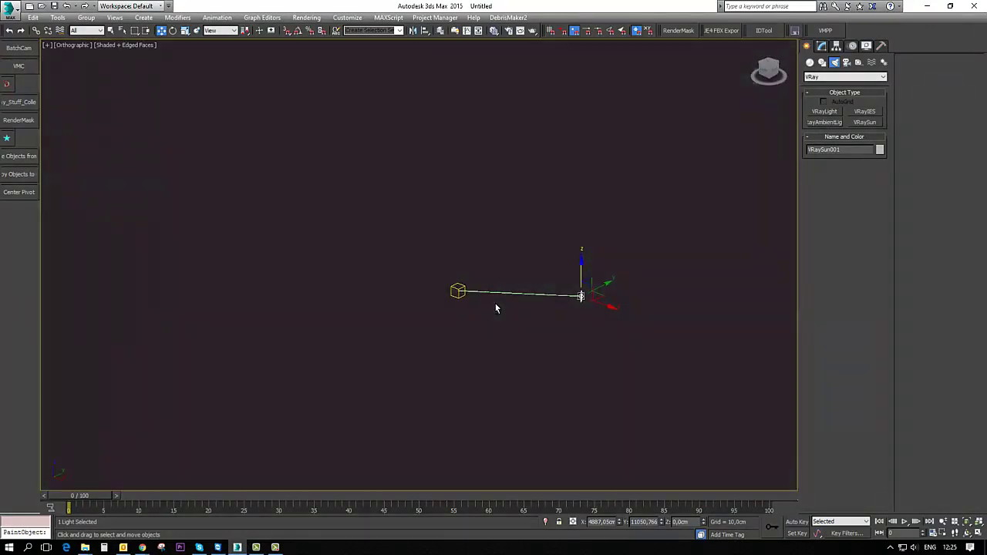
{"action": "left_click", "coordinate": [87, 545]}
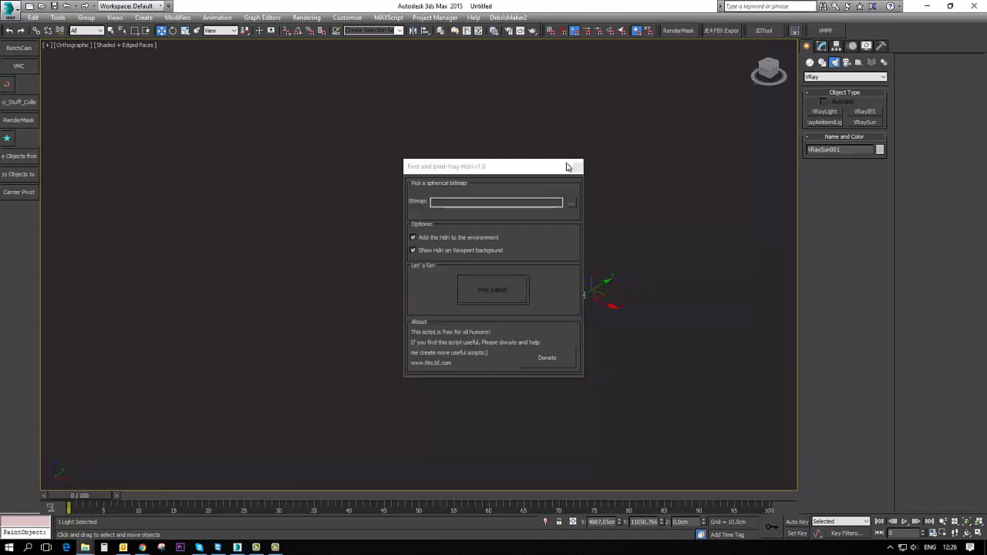
- Load VP_hdri_skydome_09.exr into the script's Bitmap slot, accepting the OpenEXR settings
{"action": "left_click_drag", "start_coordinate": [497, 162], "coordinate": [718, 114]}
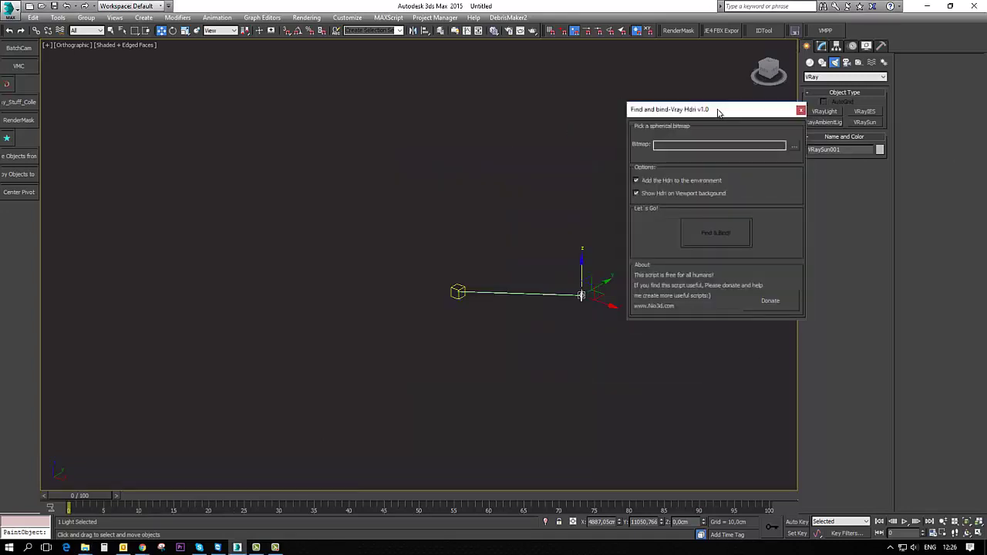
{"action": "left_click", "coordinate": [795, 145]}
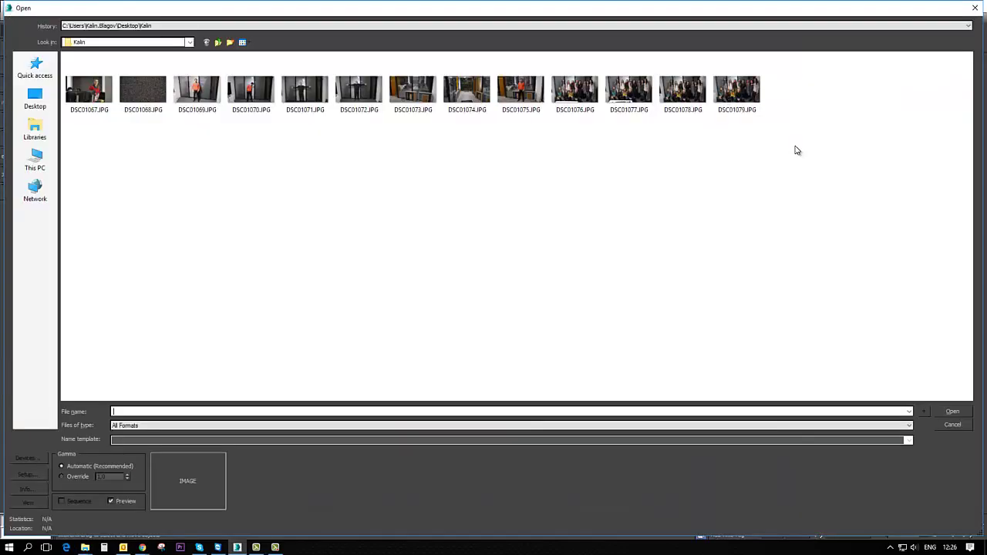
{"action": "key", "text": "Escape"}
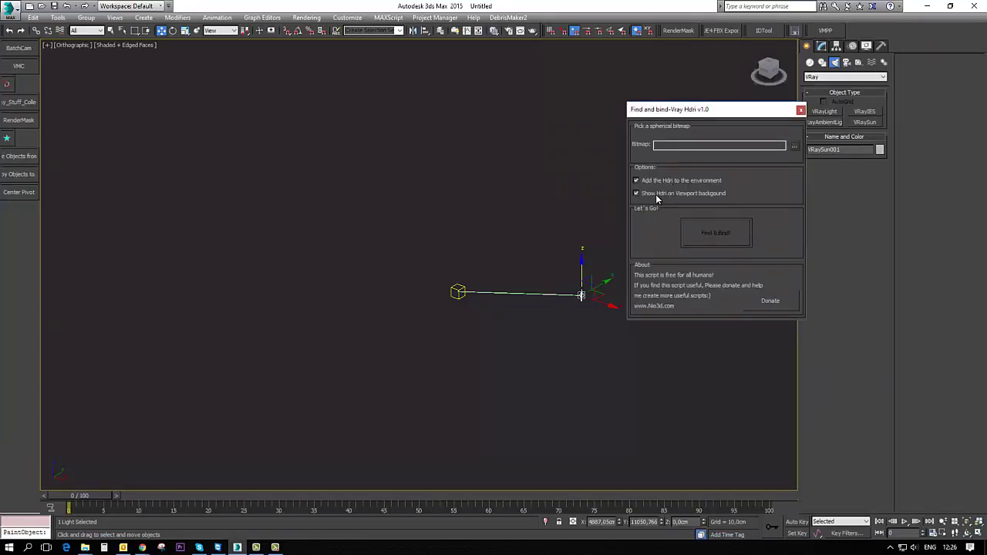
{"action": "left_click", "coordinate": [794, 148]}
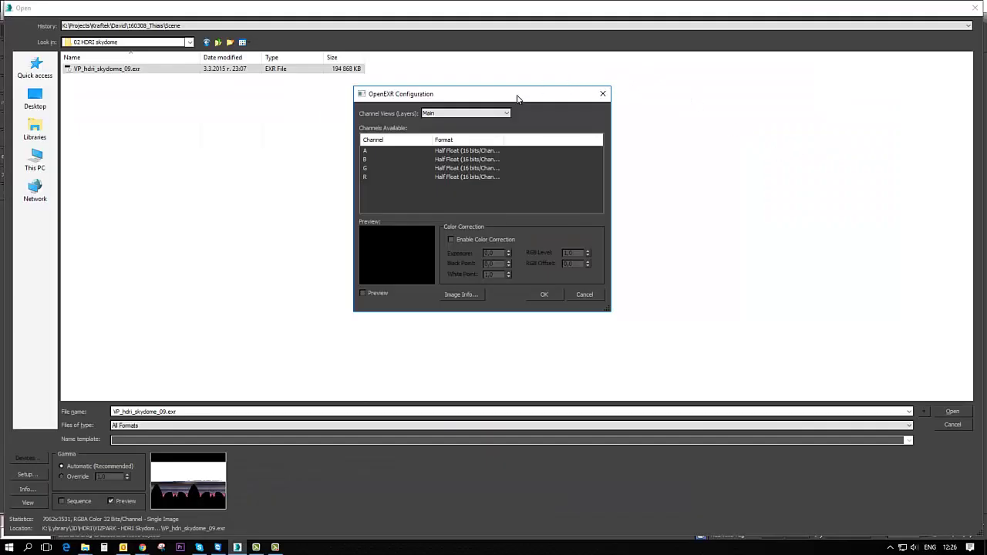
{"action": "left_click_drag", "start_coordinate": [531, 99], "coordinate": [615, 110]}
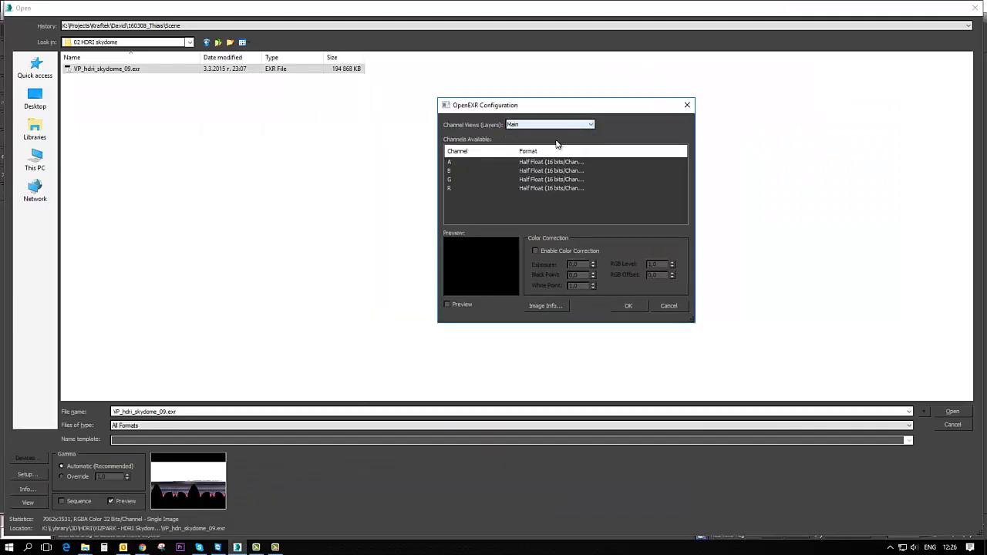
{"action": "left_click", "coordinate": [629, 306]}
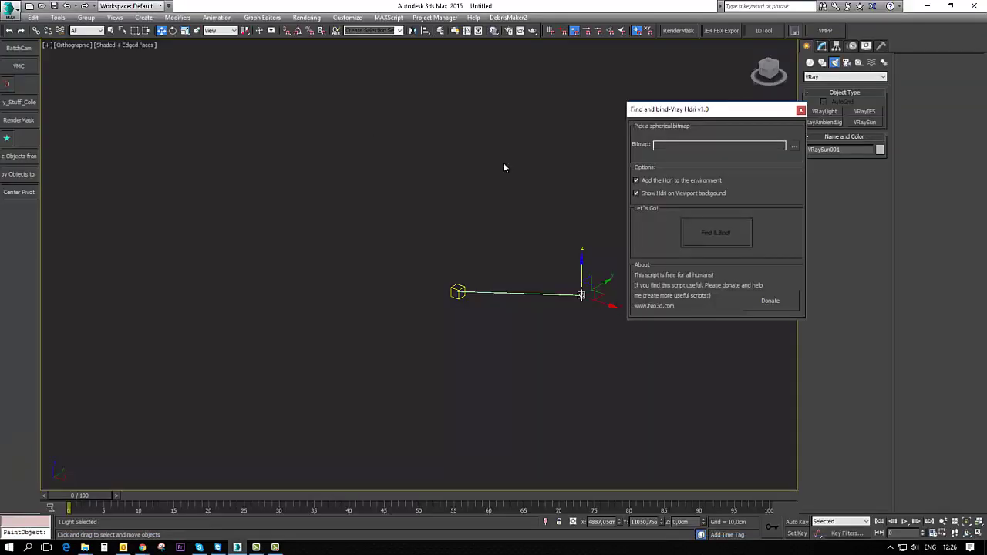
- Run Find & Bind to create the HDRI dome light and view the sunset sky
{"action": "left_click", "coordinate": [716, 234]}
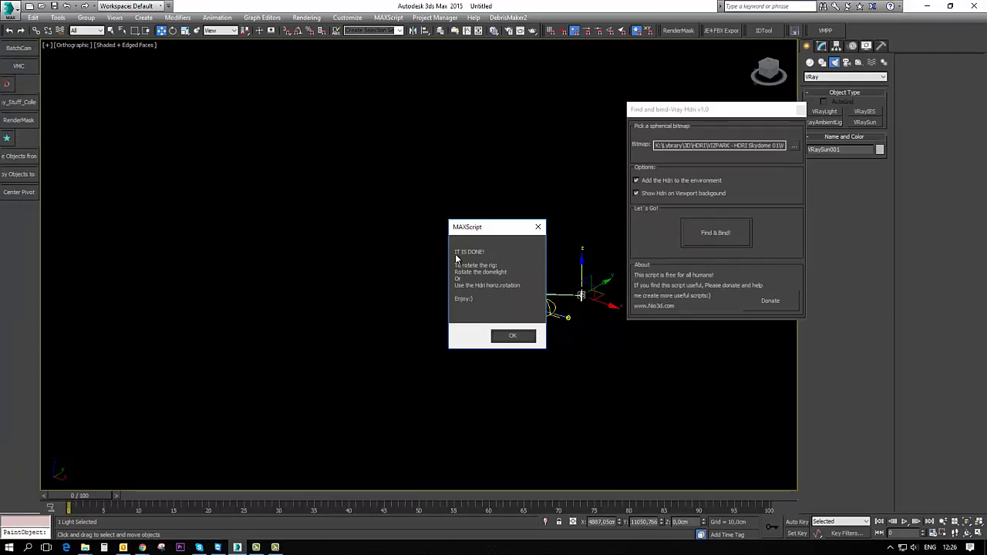
{"action": "left_click", "coordinate": [508, 339]}
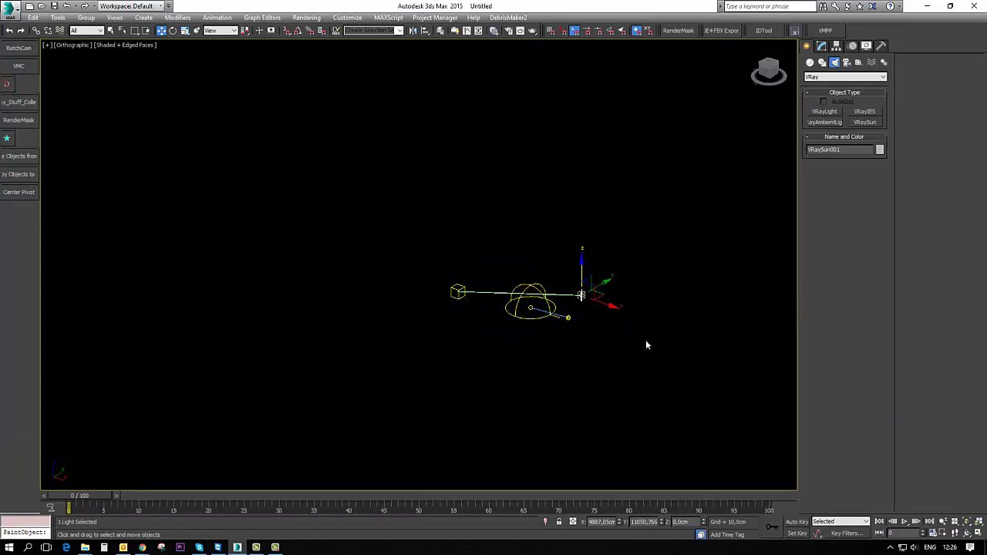
{"action": "middle_click_drag", "start_coordinate": [646, 346], "coordinate": [542, 369], "text": "alt"}
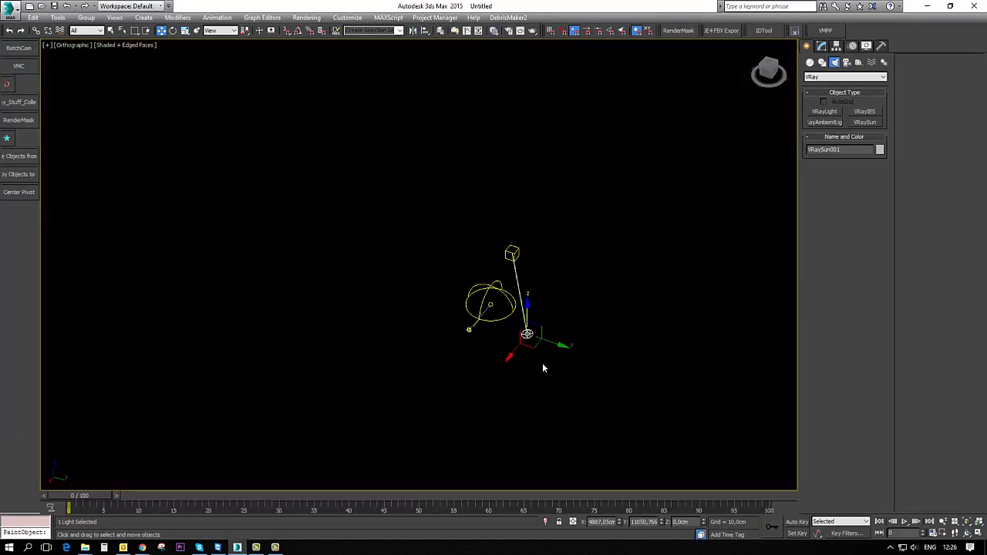
{"action": "scroll", "coordinate": [542, 369], "scroll_direction": "up", "scroll_amount": 3}
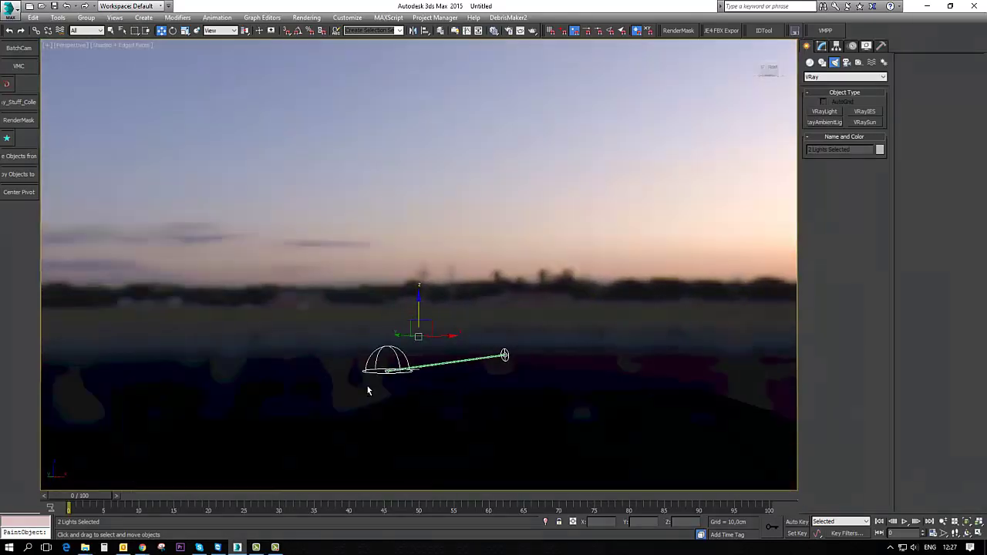
{"action": "mouse_move", "coordinate": [368, 391]}
{"action": "middle_mouse_down", "text": "alt"}
{"action": "mouse_move", "coordinate": [289, 396]}
{"action": "mouse_move", "coordinate": [361, 378]}
{"action": "mouse_move", "coordinate": [492, 378]}
{"action": "middle_mouse_up", "text": "alt"}
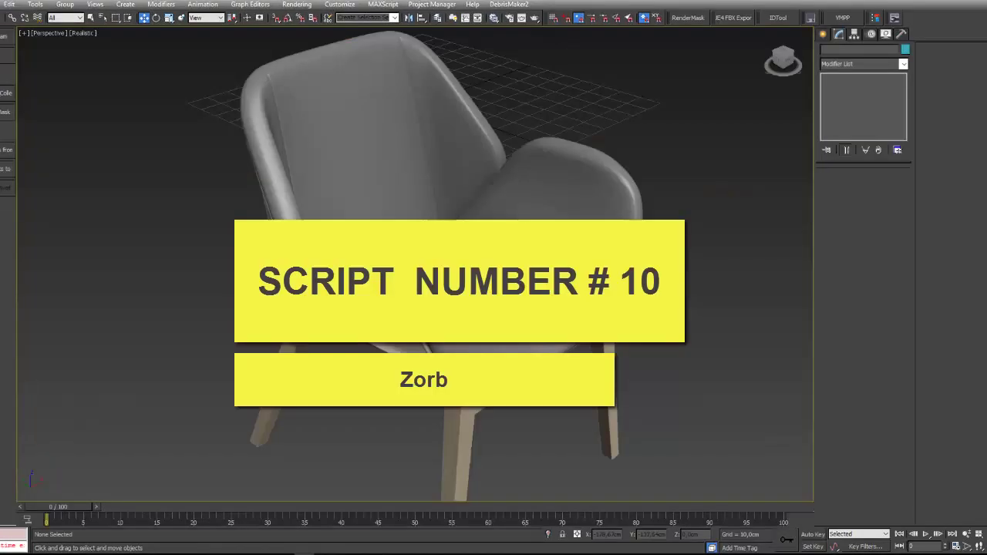
- Clear the selection so the chair group is no longer selected
{"action": "left_click", "coordinate": [415, 163]}
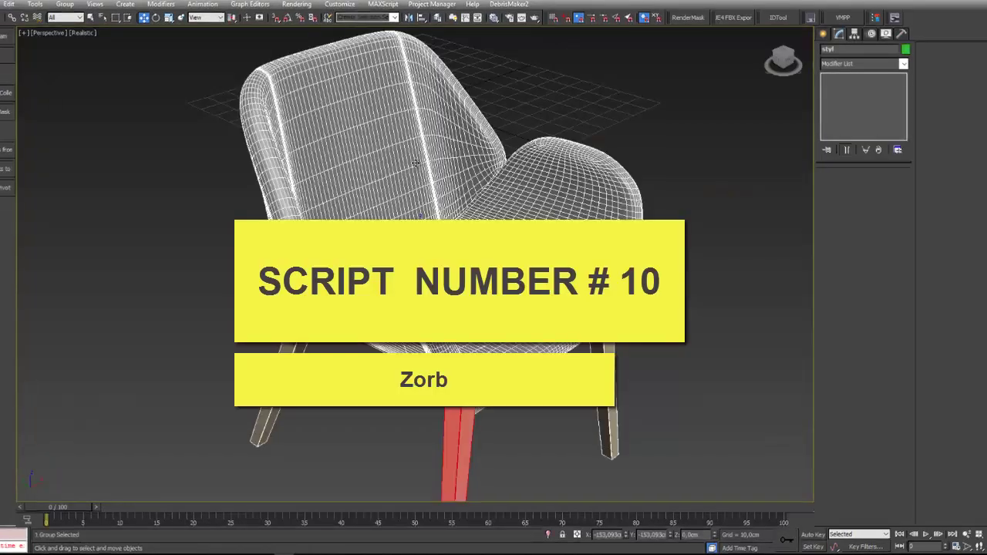
{"action": "left_click", "coordinate": [674, 167]}
{"action": "key", "text": "ctrl+z"}
{"action": "left_click", "coordinate": [118, 249]}
- Launch the Zorb property browser, move its window right, and switch tabs to the Materials list
{"action": "left_click", "coordinate": [2, 148]}
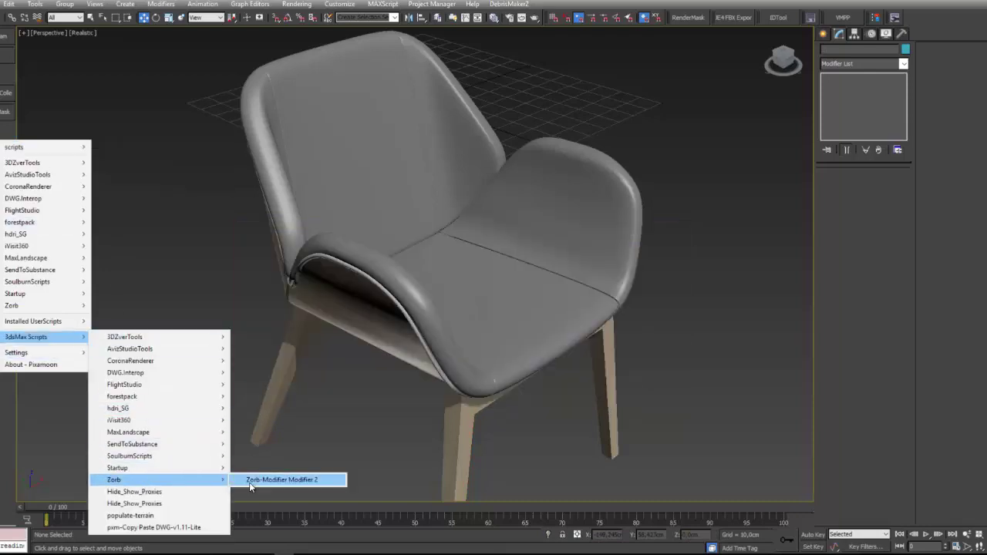
{"action": "left_click", "coordinate": [249, 482]}
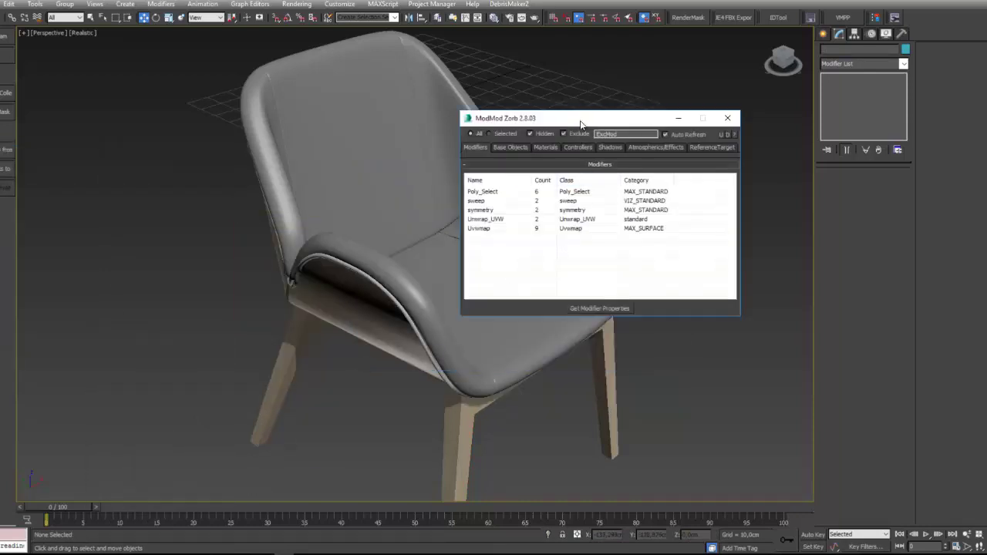
{"action": "left_click_drag", "start_coordinate": [581, 123], "coordinate": [702, 159]}
{"action": "left_click", "coordinate": [633, 186]}
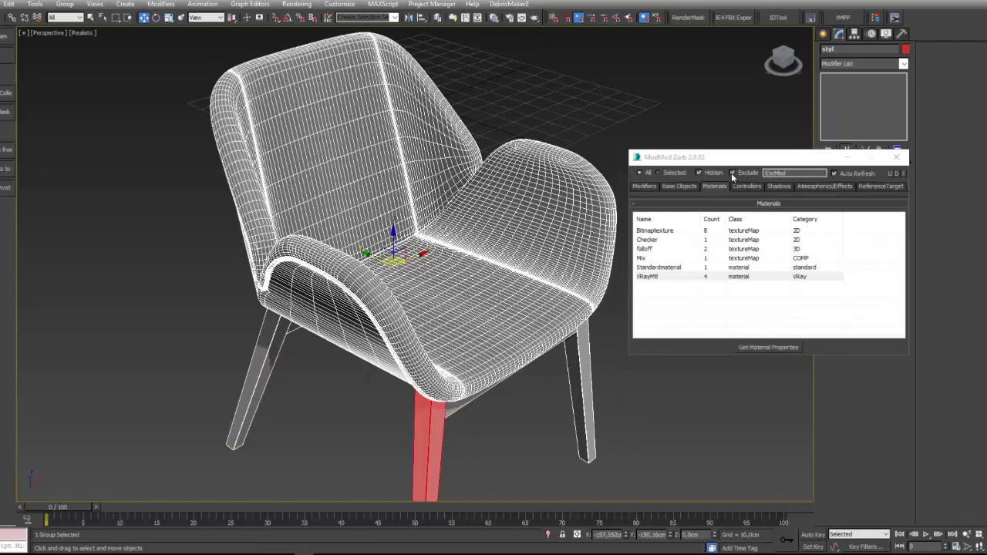
- Open the VRayMtl material's property sheet and enlarge it over the browser
{"action": "left_click_drag", "start_coordinate": [727, 154], "coordinate": [743, 145]}
{"action": "left_click", "coordinate": [679, 268]}
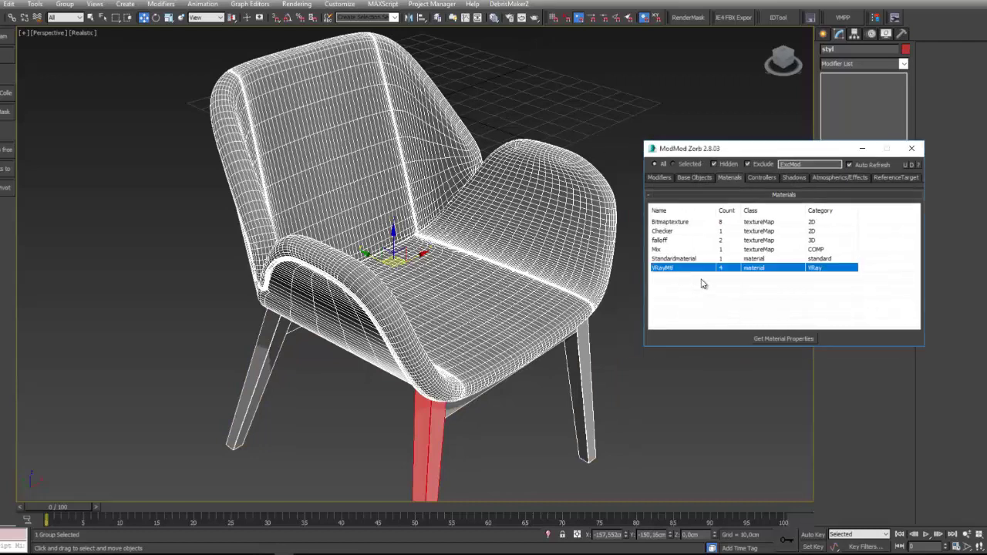
{"action": "left_click", "coordinate": [785, 337]}
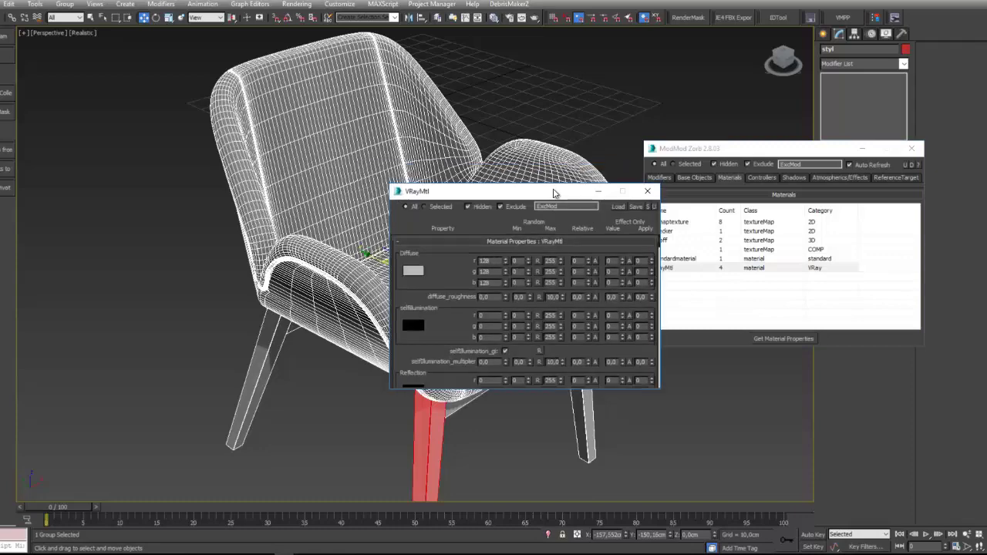
{"action": "mouse_move", "coordinate": [551, 192]}
{"action": "left_mouse_down"}
{"action": "mouse_move", "coordinate": [773, 199]}
{"action": "mouse_move", "coordinate": [719, 108]}
{"action": "left_mouse_up"}
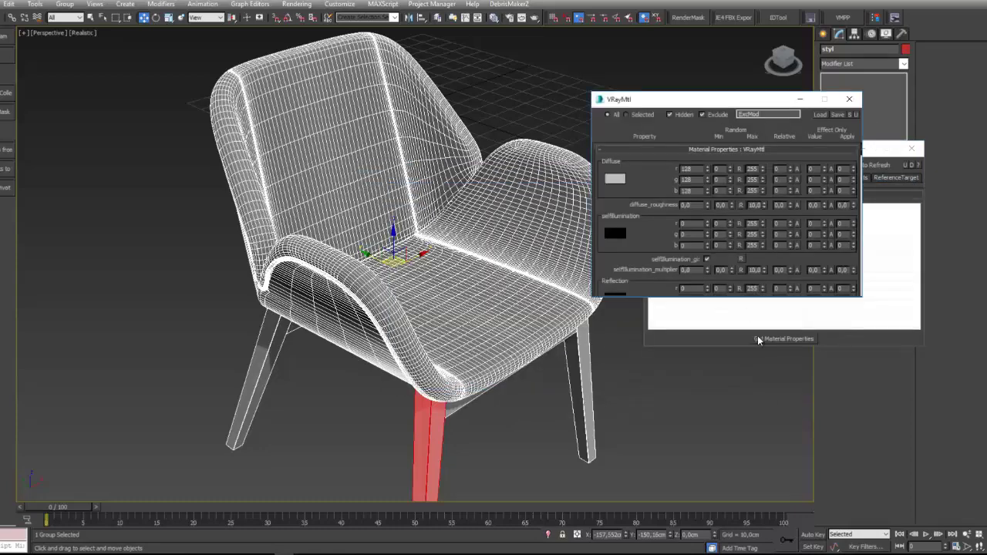
{"action": "left_click_drag", "start_coordinate": [753, 297], "coordinate": [752, 455]}
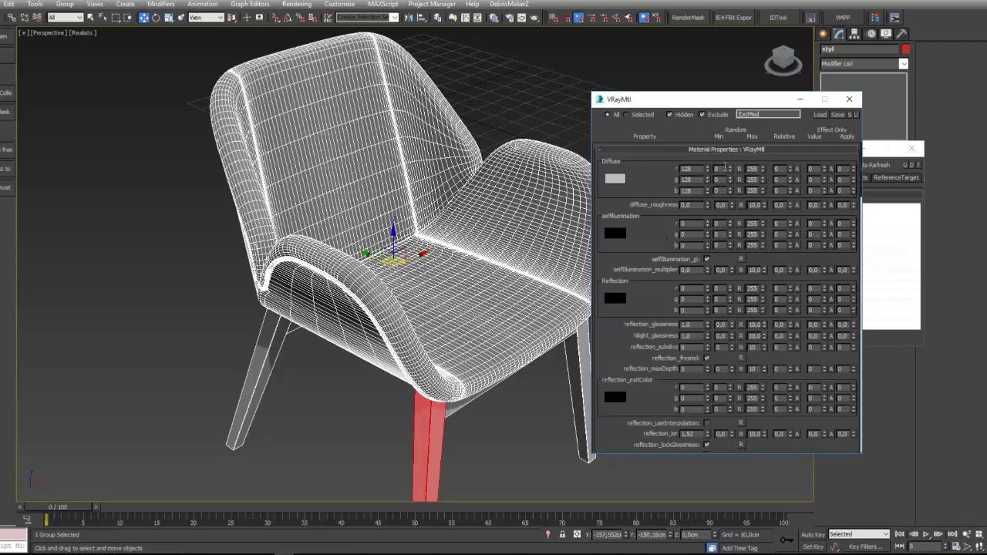
- Scroll through VRayMtl's diffuse, reflection and refraction properties, then close the sheet
{"action": "scroll", "coordinate": [652, 247], "scroll_direction": "down", "scroll_amount": 2}
{"action": "scroll", "coordinate": [648, 250], "scroll_direction": "down", "scroll_amount": 1}
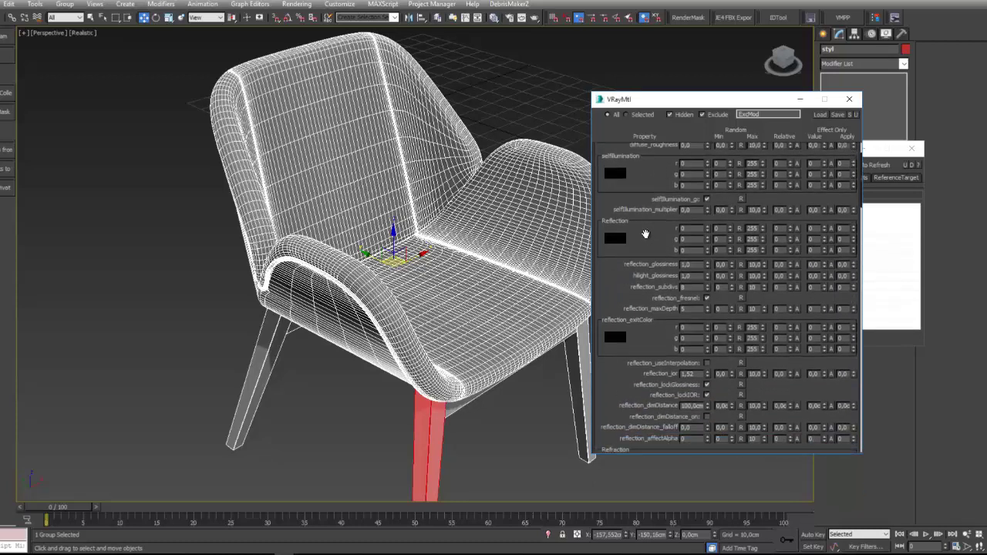
{"action": "scroll", "coordinate": [652, 237], "scroll_direction": "down", "scroll_amount": 1}
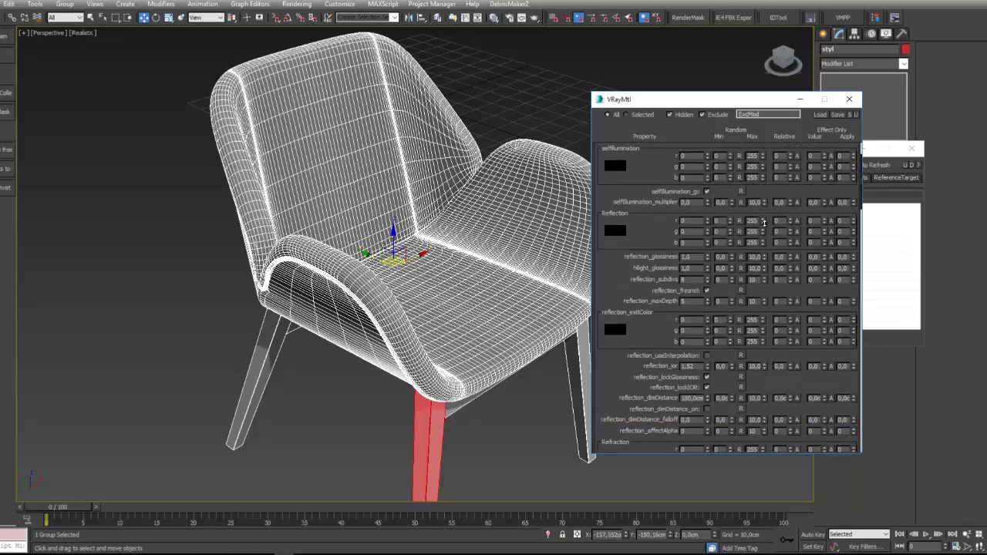
{"action": "scroll", "coordinate": [630, 350], "scroll_direction": "down", "scroll_amount": 3}
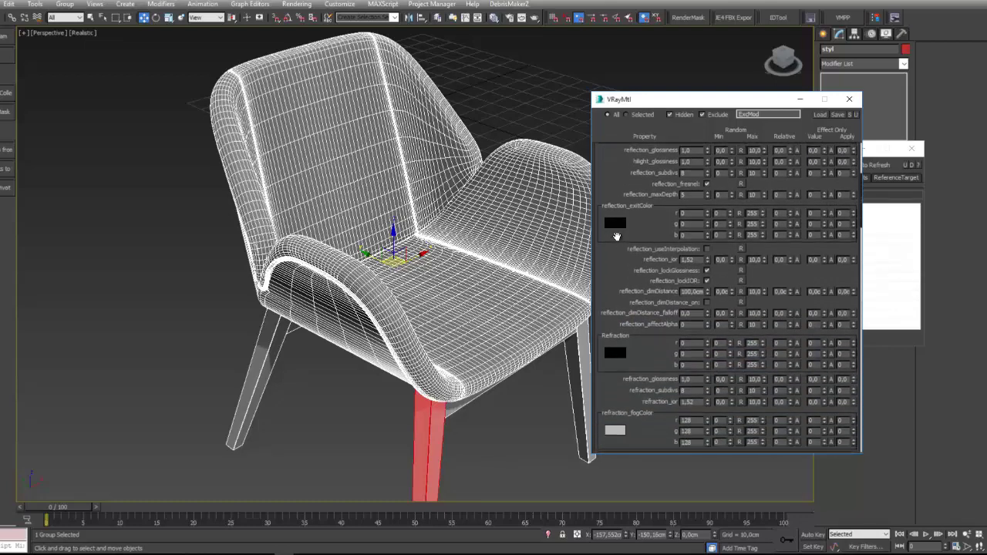
{"action": "scroll", "coordinate": [632, 358], "scroll_direction": "down", "scroll_amount": 1}
{"action": "scroll", "coordinate": [628, 293], "scroll_direction": "down", "scroll_amount": 4}
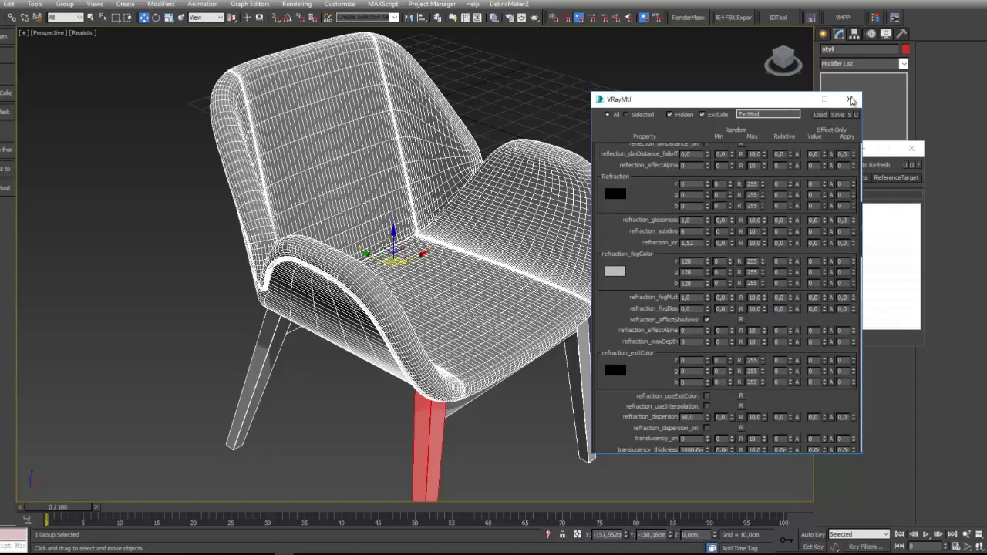
{"action": "left_click", "coordinate": [885, 166]}
- Set the Poly_Select modifier's softselEdgeDist to 38 and close its property sheet
{"action": "left_click", "coordinate": [694, 179]}
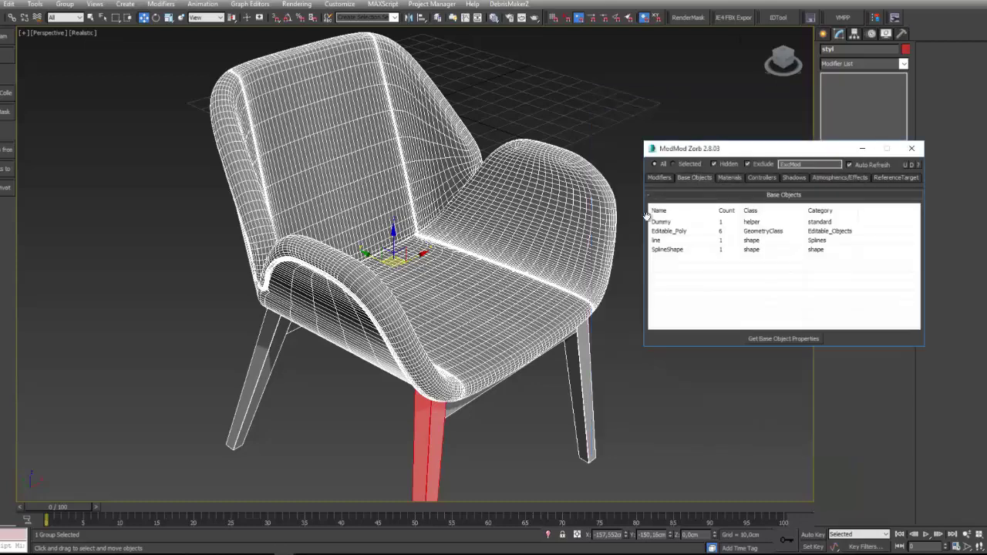
{"action": "left_click", "coordinate": [661, 178]}
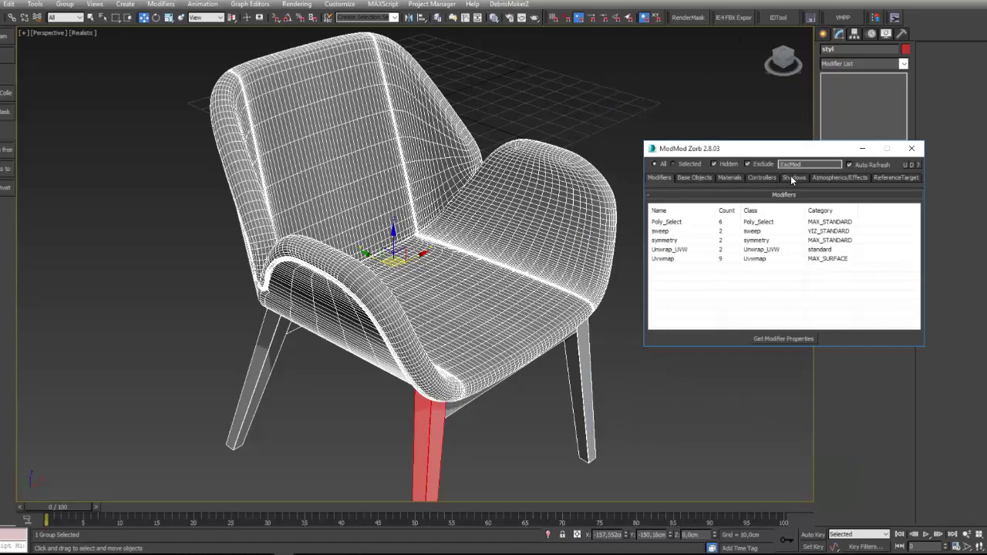
{"action": "left_click", "coordinate": [684, 222]}
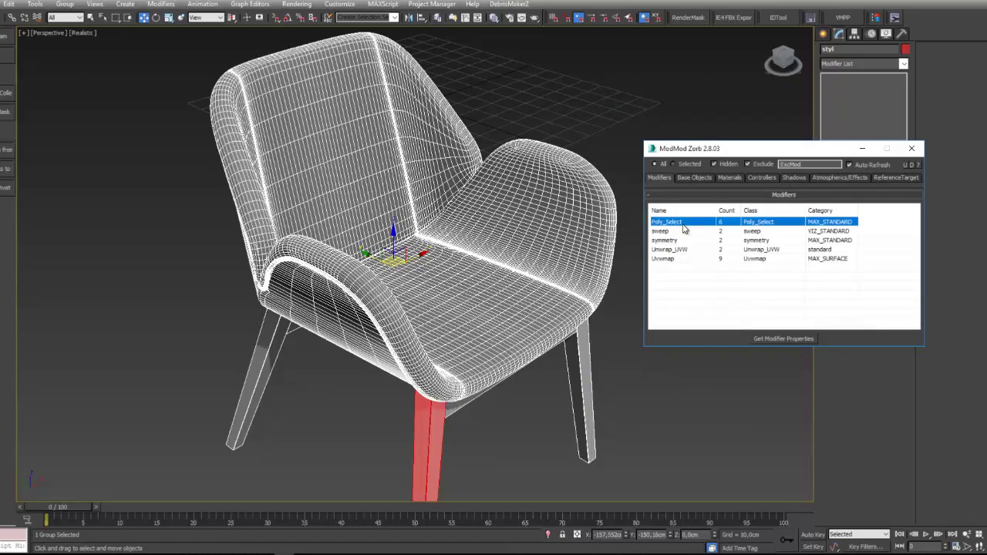
{"action": "left_click", "coordinate": [786, 341]}
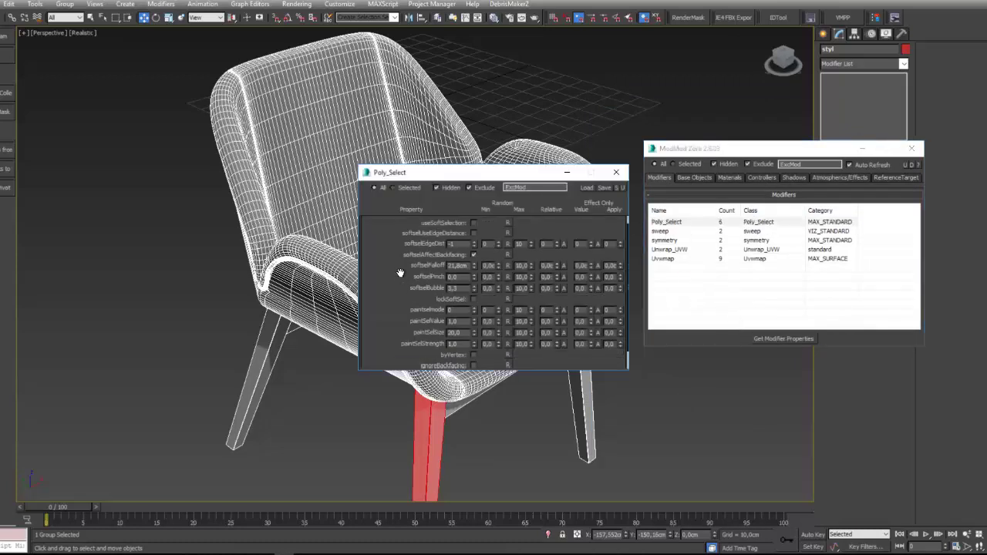
{"action": "scroll", "coordinate": [412, 268], "scroll_direction": "down", "scroll_amount": 2}
{"action": "scroll", "coordinate": [411, 267], "scroll_direction": "up", "scroll_amount": 2}
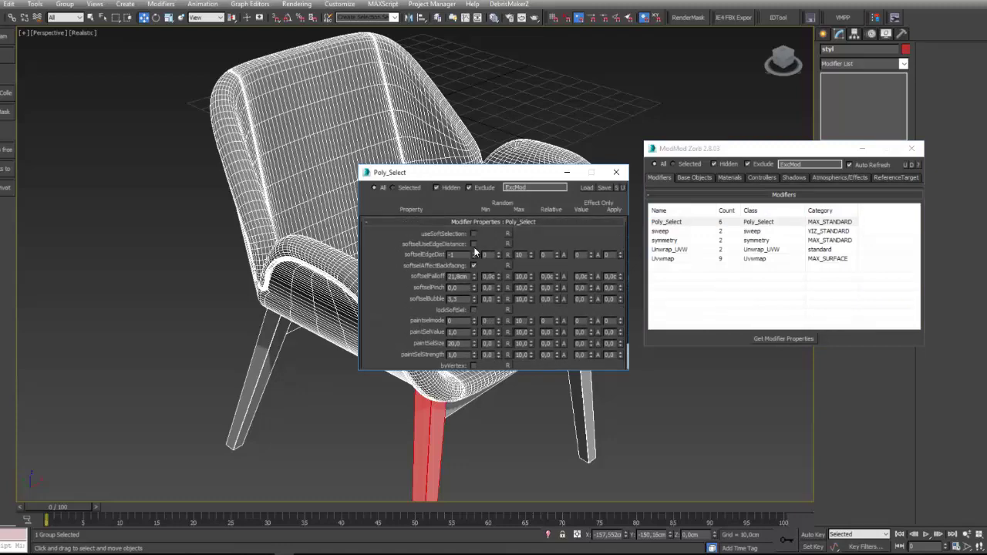
{"action": "left_click_drag", "start_coordinate": [476, 256], "coordinate": [477, 253]}
{"action": "left_click", "coordinate": [616, 172]}
- Open the bezier_scale controller's property sheet from the Controllers list, reposition it, then close it
{"action": "left_click", "coordinate": [895, 177]}
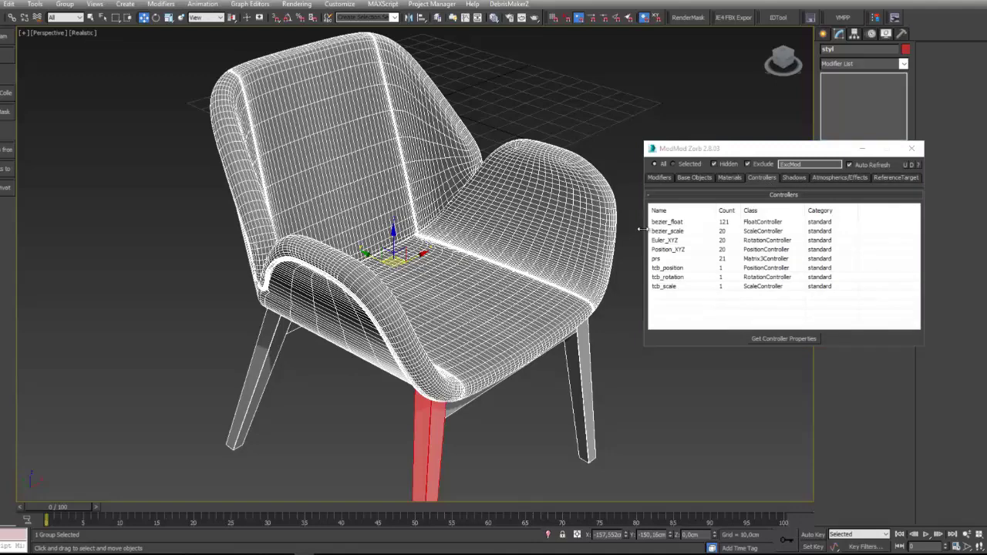
{"action": "left_click", "coordinate": [670, 231]}
{"action": "left_click", "coordinate": [778, 339]}
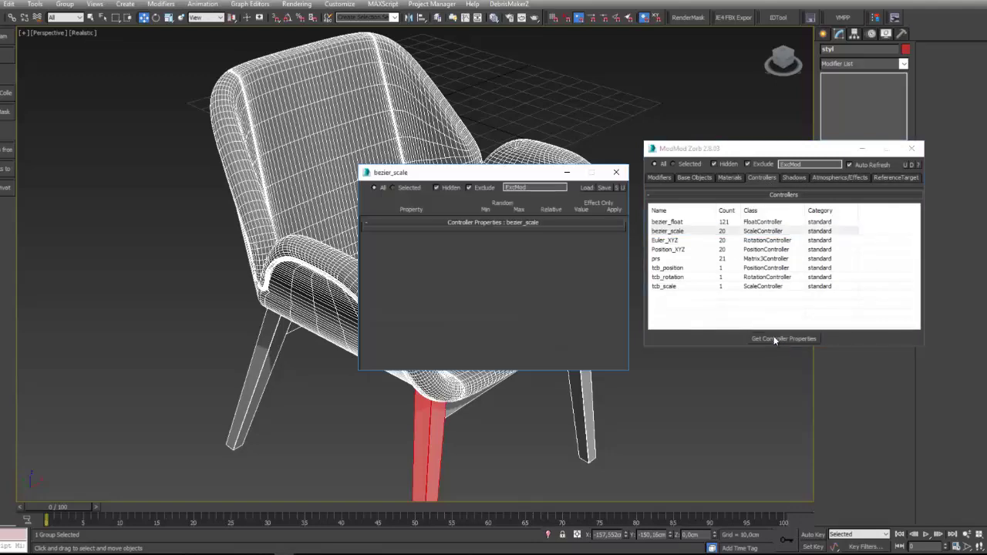
{"action": "left_click_drag", "start_coordinate": [481, 178], "coordinate": [782, 239]}
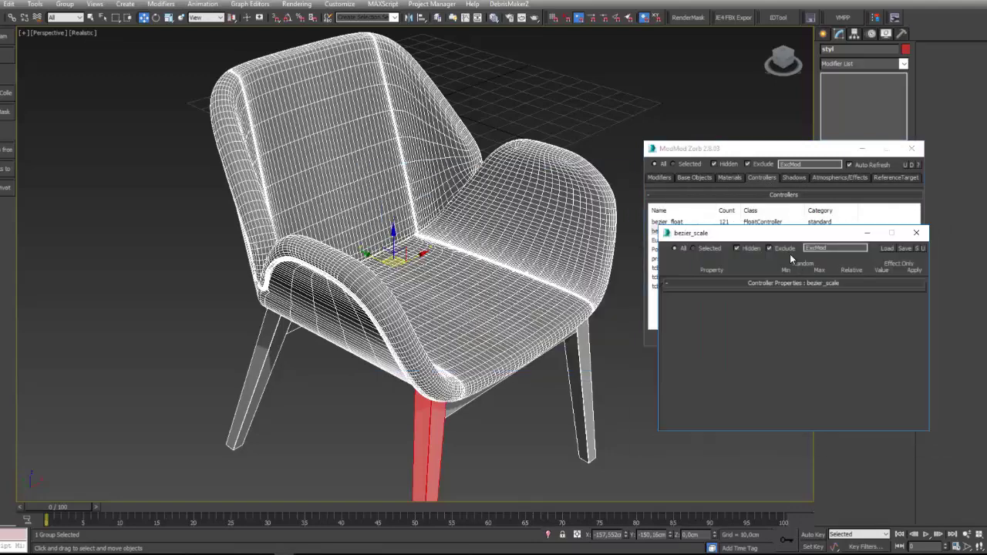
{"action": "left_click", "coordinate": [916, 232]}
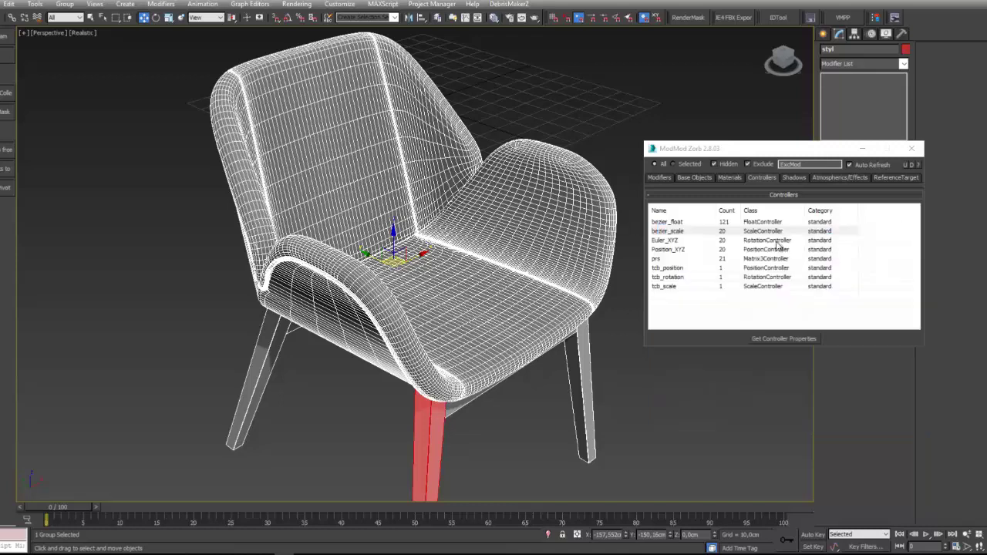
- Change the sweep modifier's CurrentBuiltInShape and dismiss the resulting script error
{"action": "left_click", "coordinate": [662, 178]}
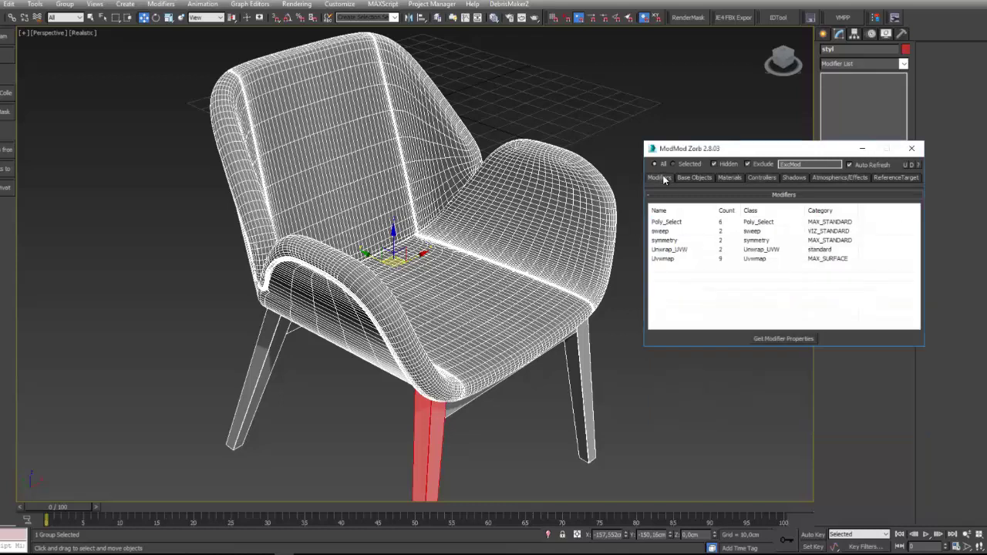
{"action": "left_click", "coordinate": [677, 231]}
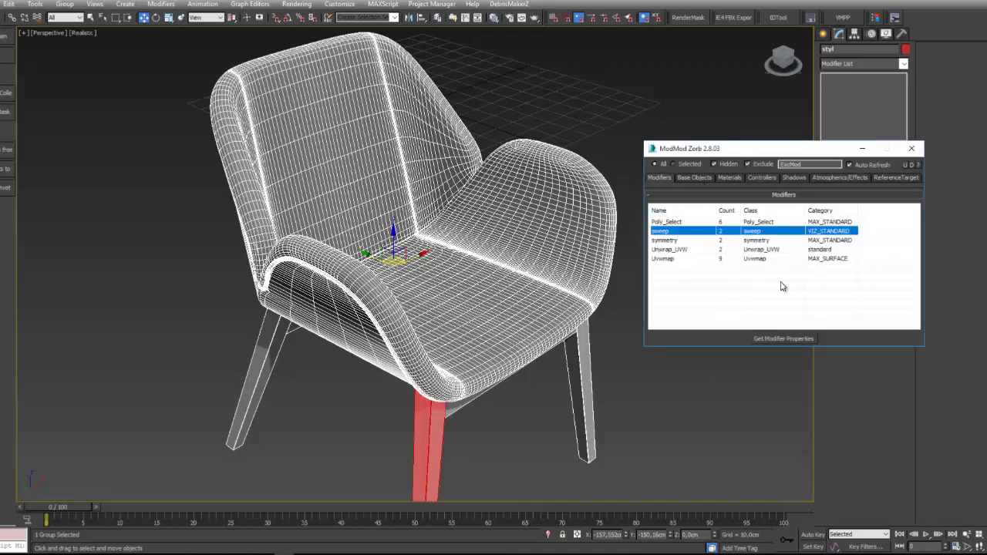
{"action": "left_click", "coordinate": [781, 340]}
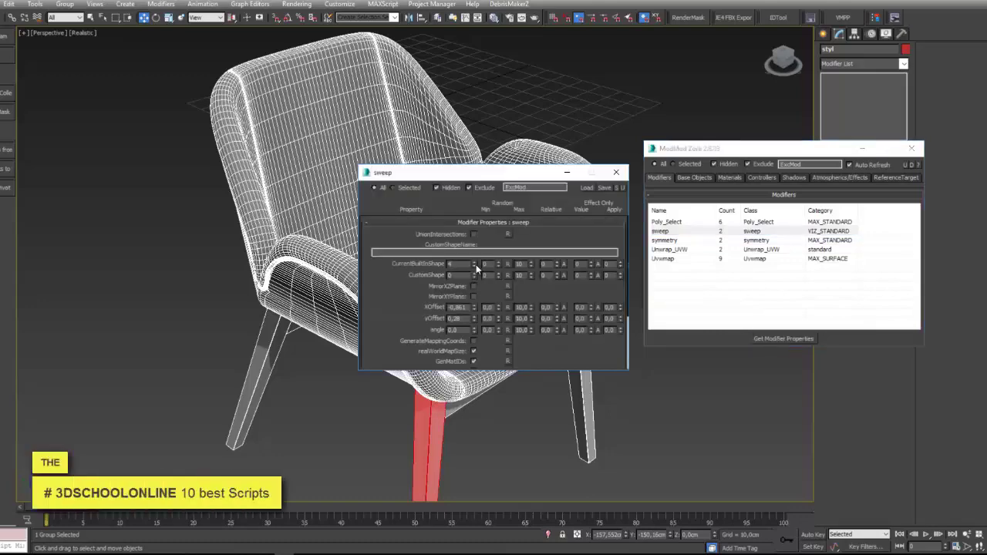
{"action": "left_click", "coordinate": [476, 264]}
{"action": "left_click", "coordinate": [556, 316]}
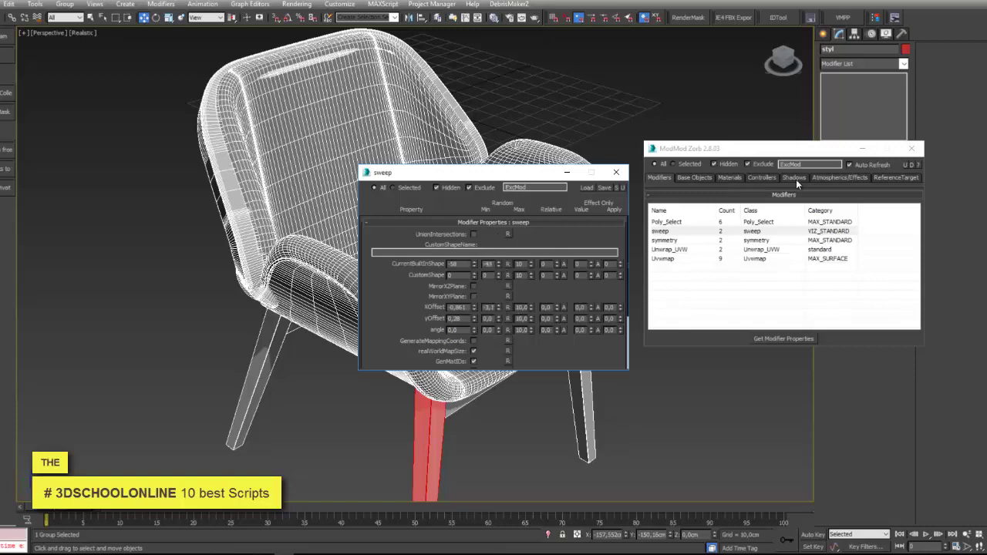
- Open the symmetry and Uvwmap property sheets, placing them lower left and lower right
{"action": "left_click", "coordinate": [664, 240]}
{"action": "left_click", "coordinate": [778, 339]}
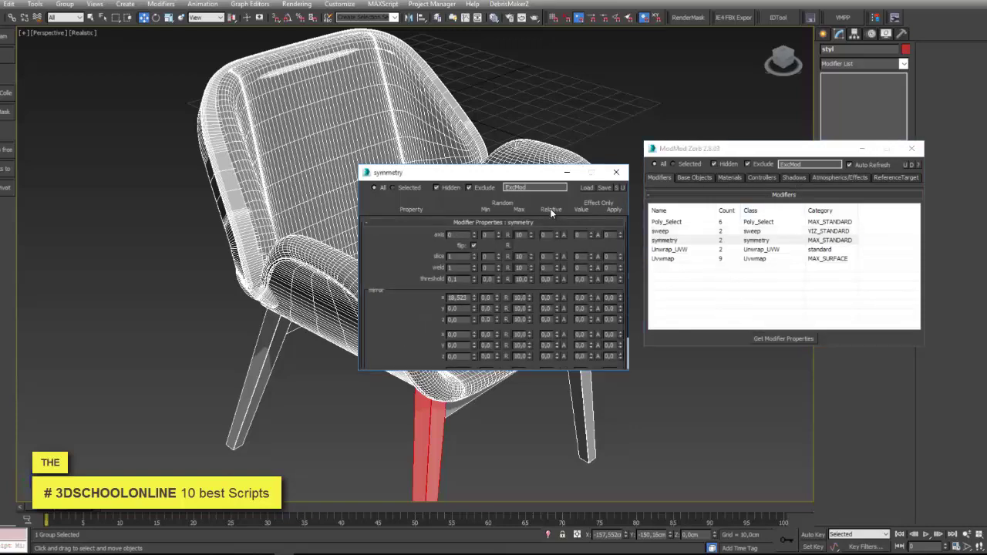
{"action": "left_click_drag", "start_coordinate": [550, 172], "coordinate": [324, 251]}
{"action": "left_click", "coordinate": [688, 258]}
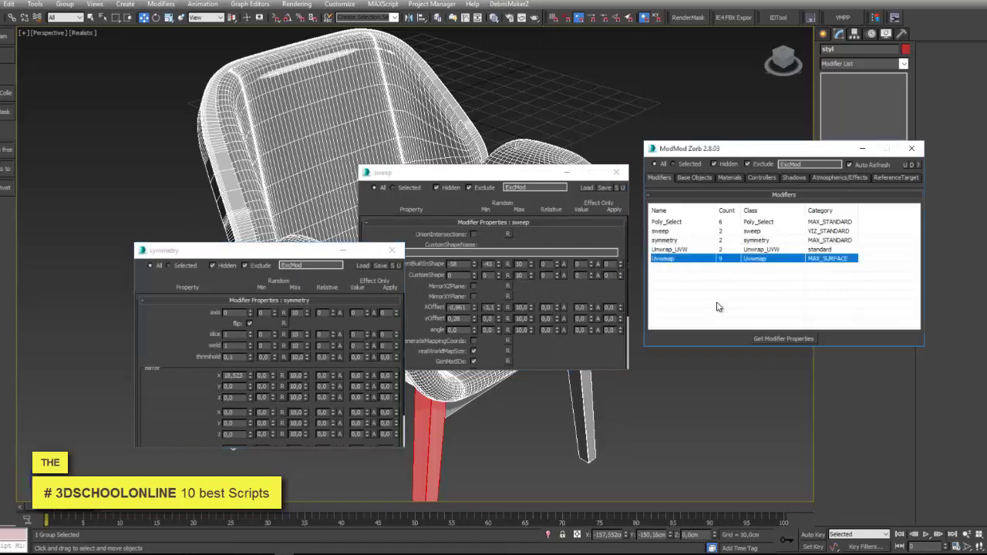
{"action": "left_click", "coordinate": [799, 342]}
{"action": "left_click_drag", "start_coordinate": [467, 172], "coordinate": [625, 300]}
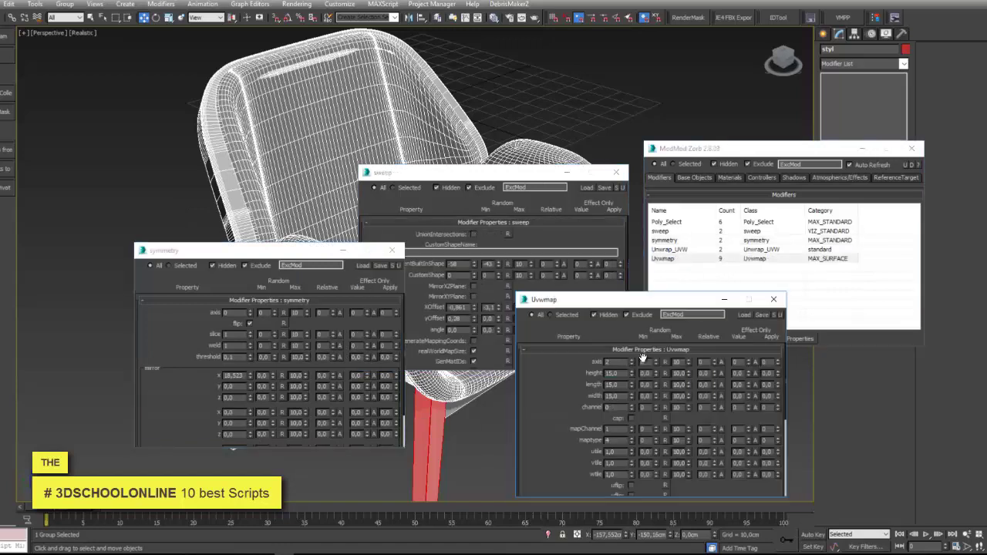